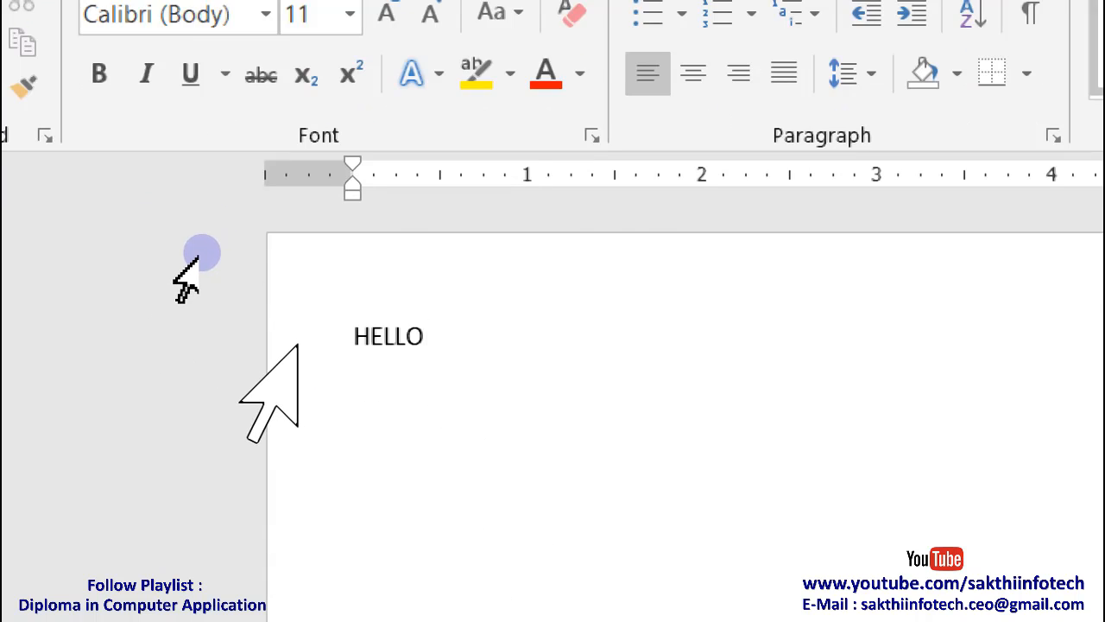
- Delete the uppercase HELLO line and enter hello in lowercase in its place
click(319, 451)
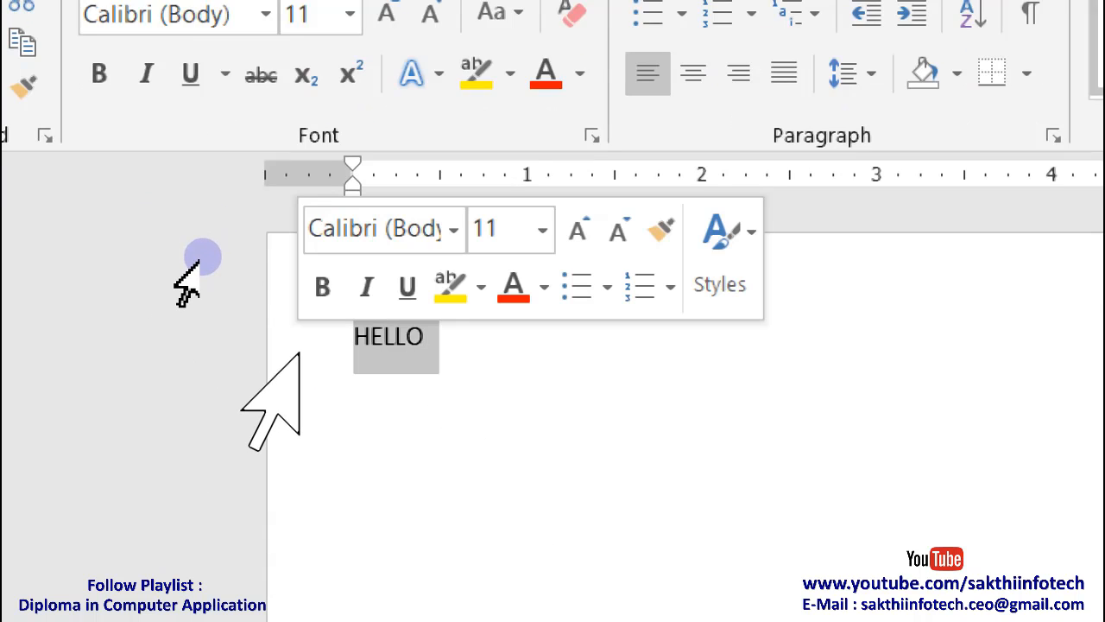
key(Delete)
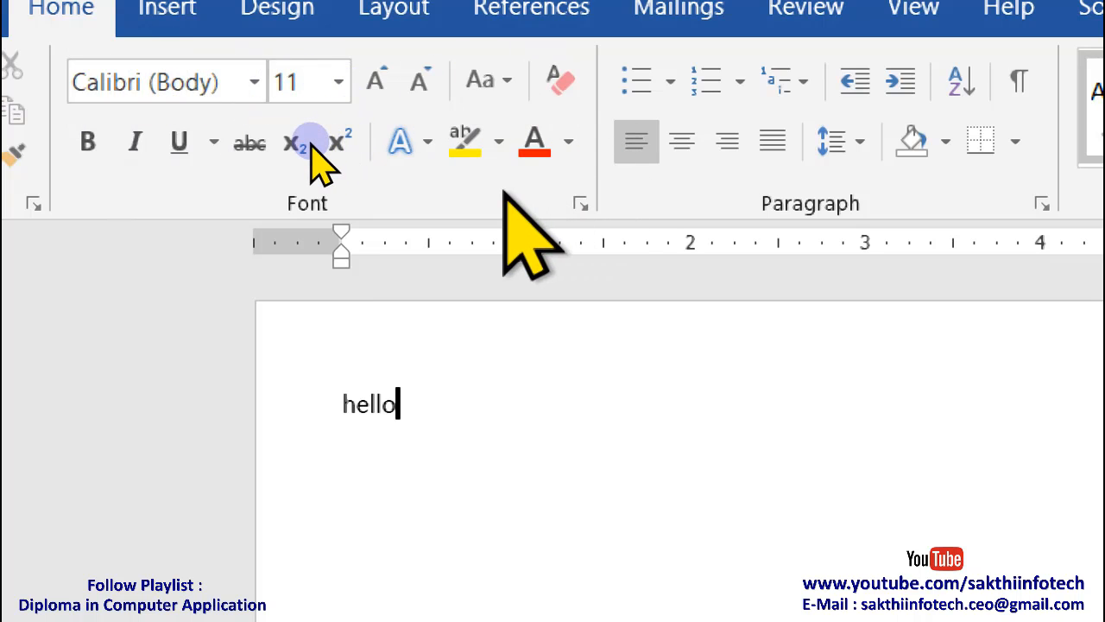
click(278, 421)
click(469, 452)
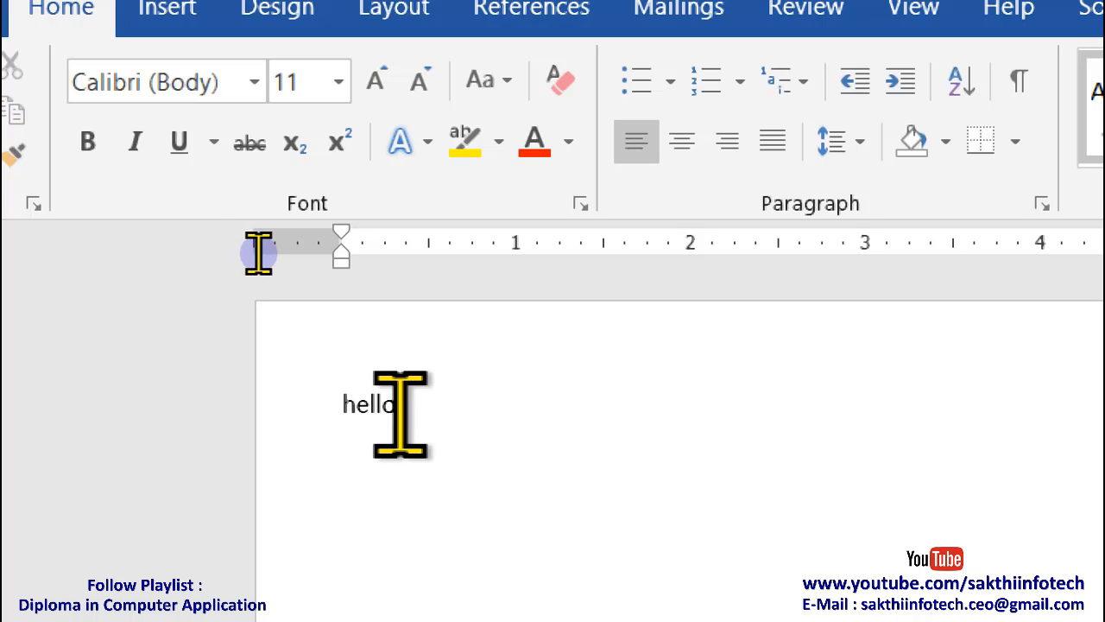
- Change the font of the word hello to Algerian
drag(344, 400, 308, 394)
click(432, 406)
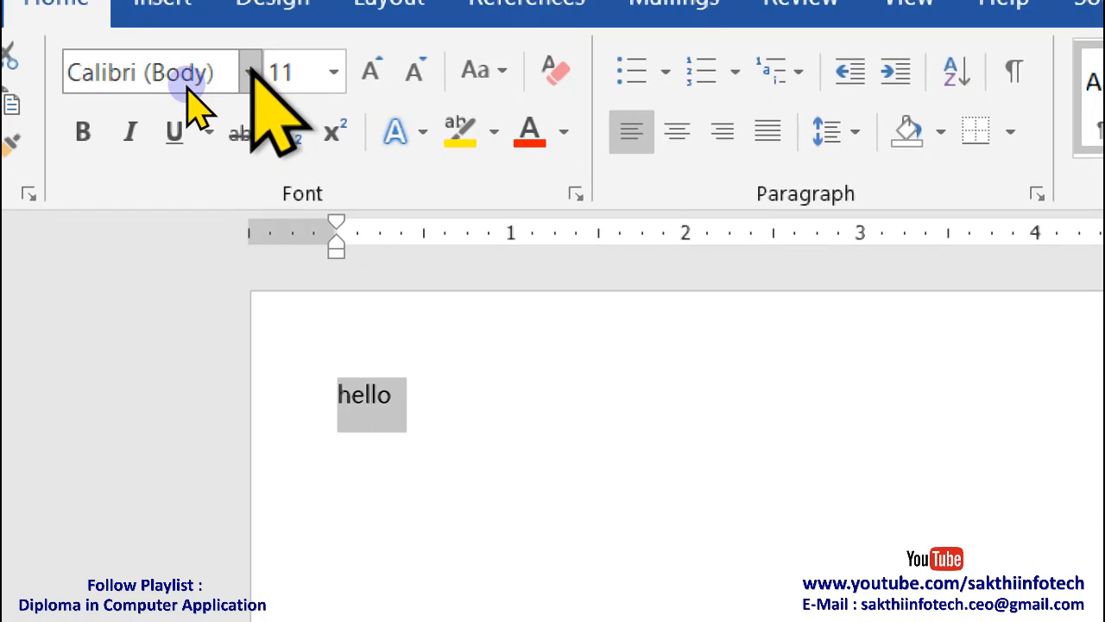
click(250, 72)
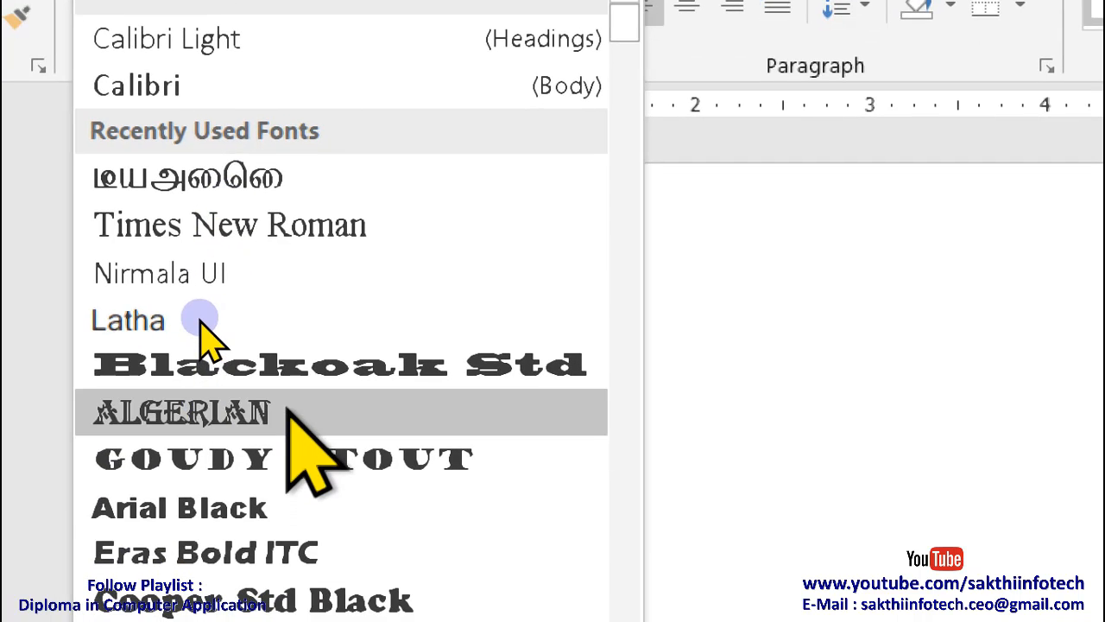
click(276, 516)
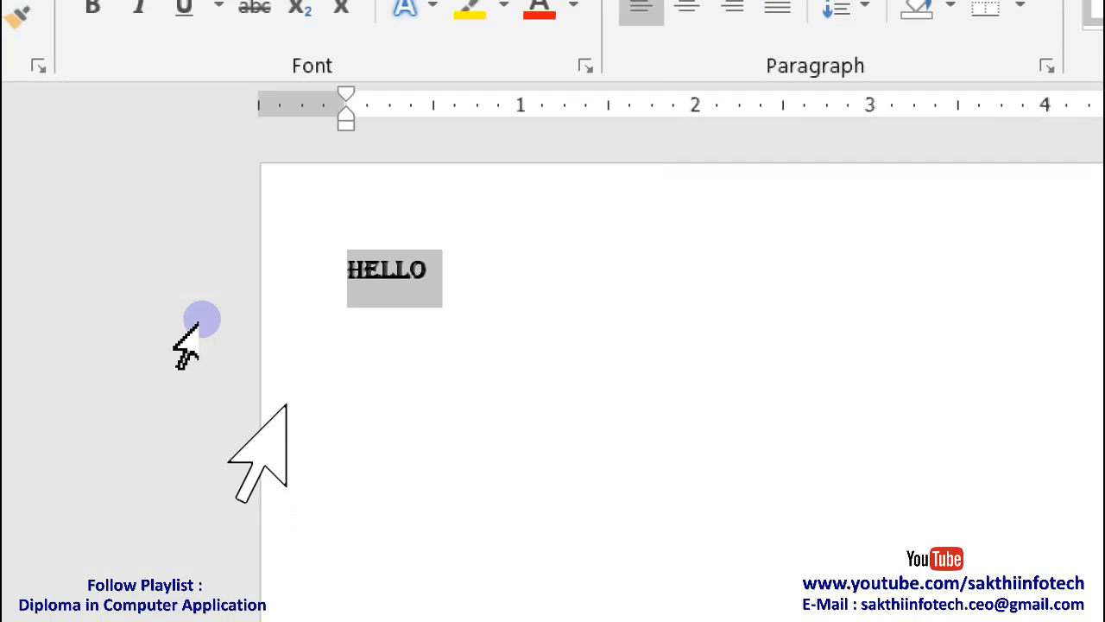
ctrl+scroll(404, 313, up, 4)
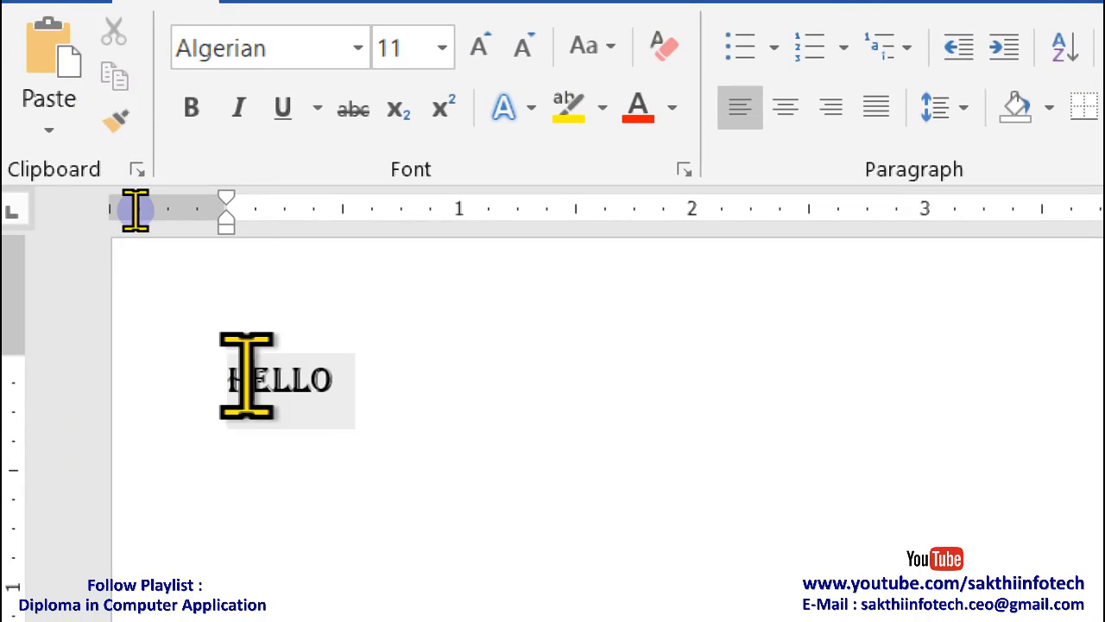
click(251, 375)
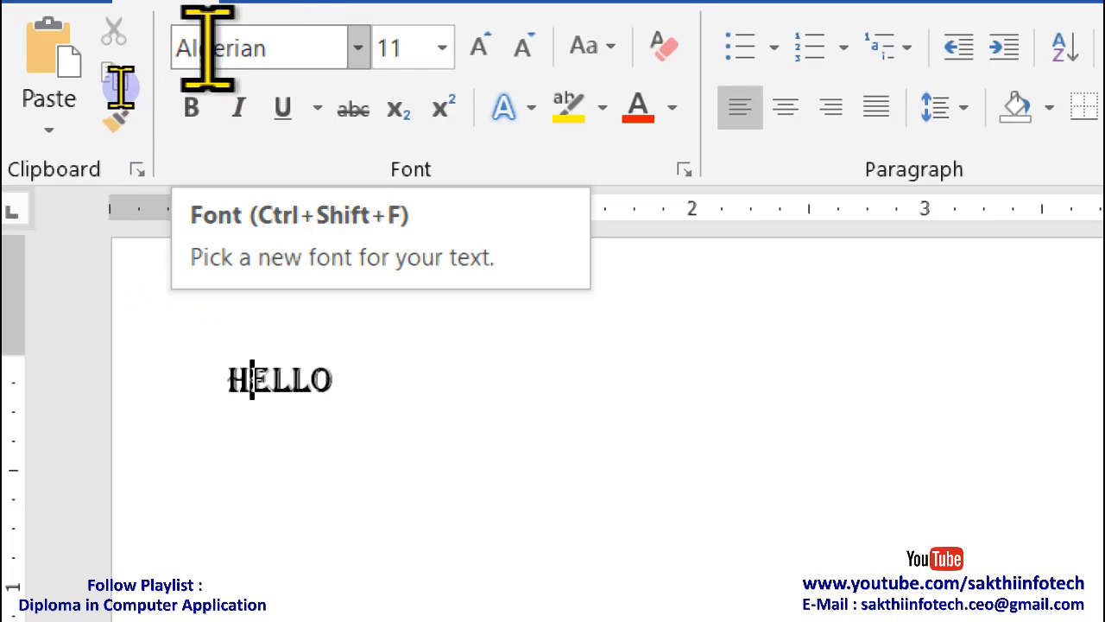
- Change the word to the Bamini Tamil font and add the sample text யகயளகயளக after it
click(358, 47)
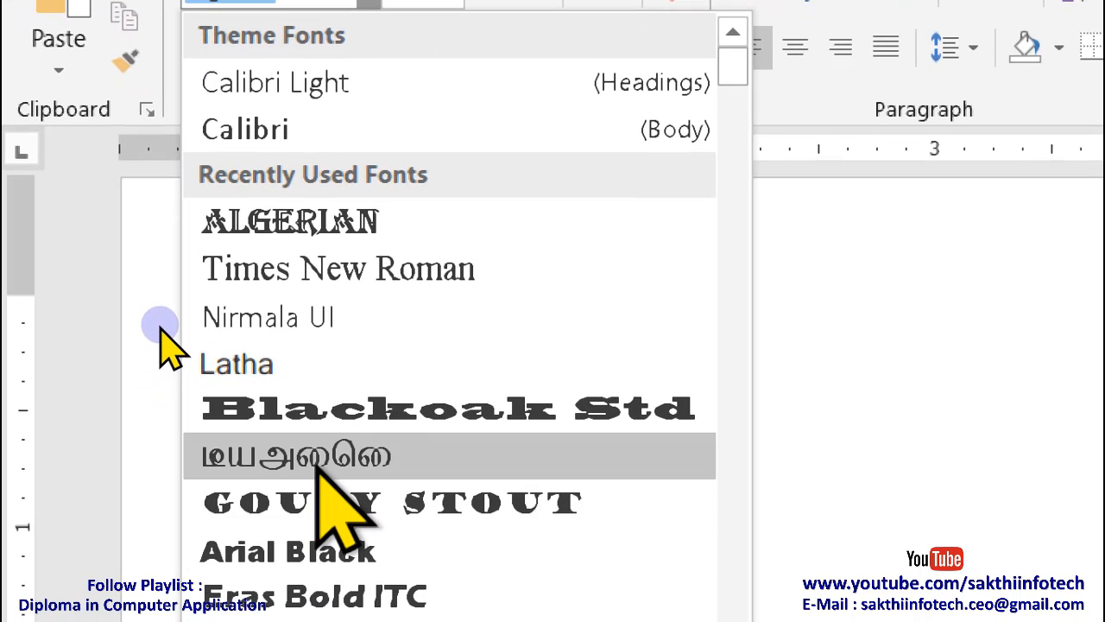
click(320, 455)
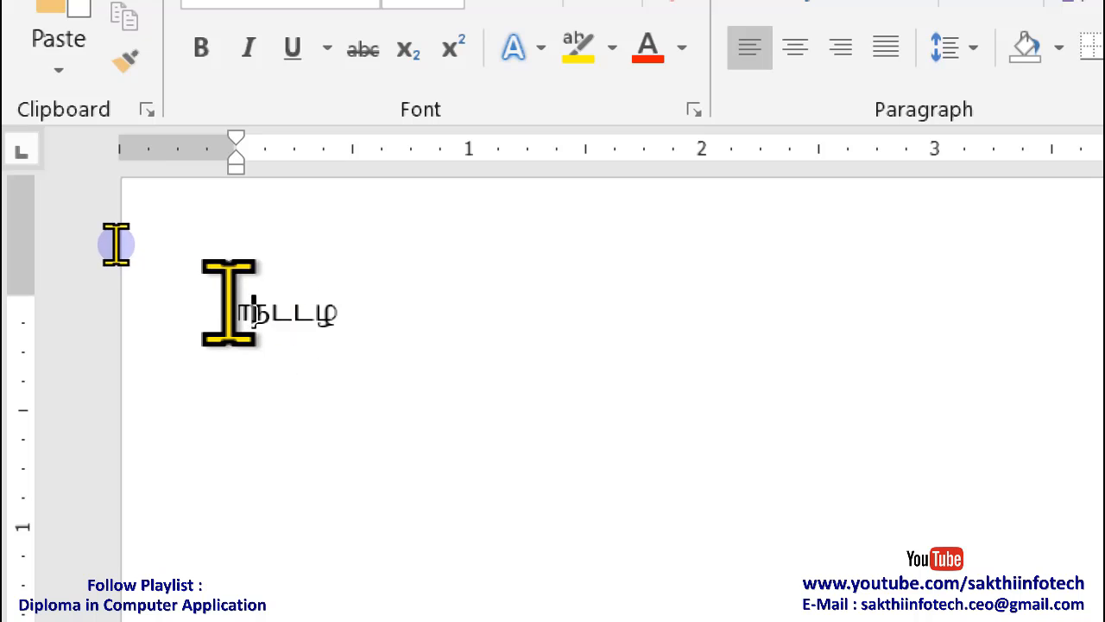
text(யகயளகயளக)
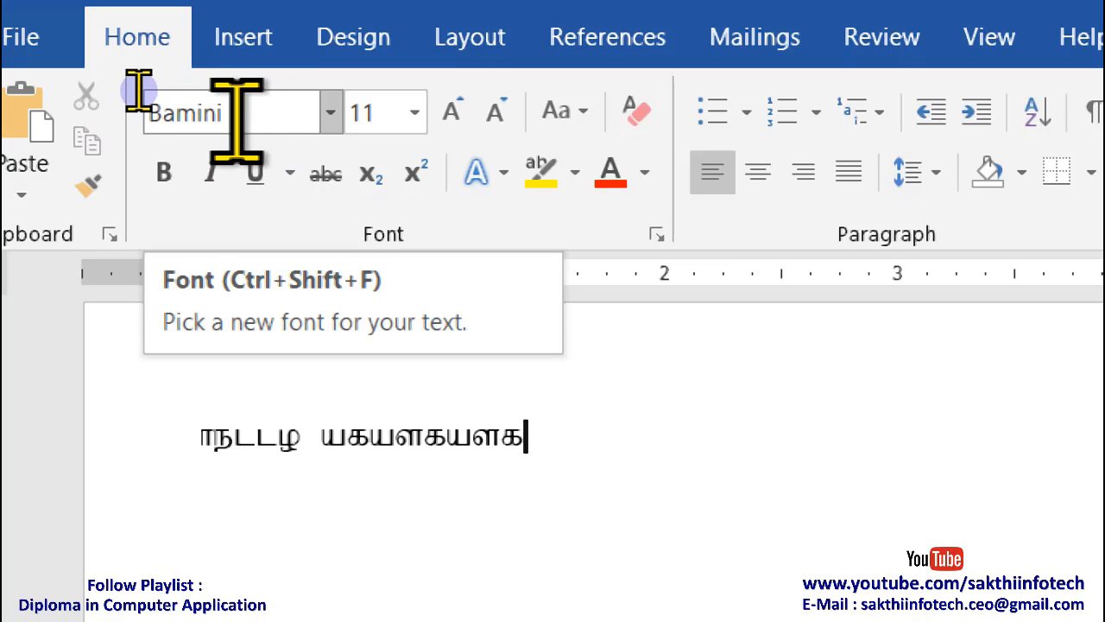
click(332, 114)
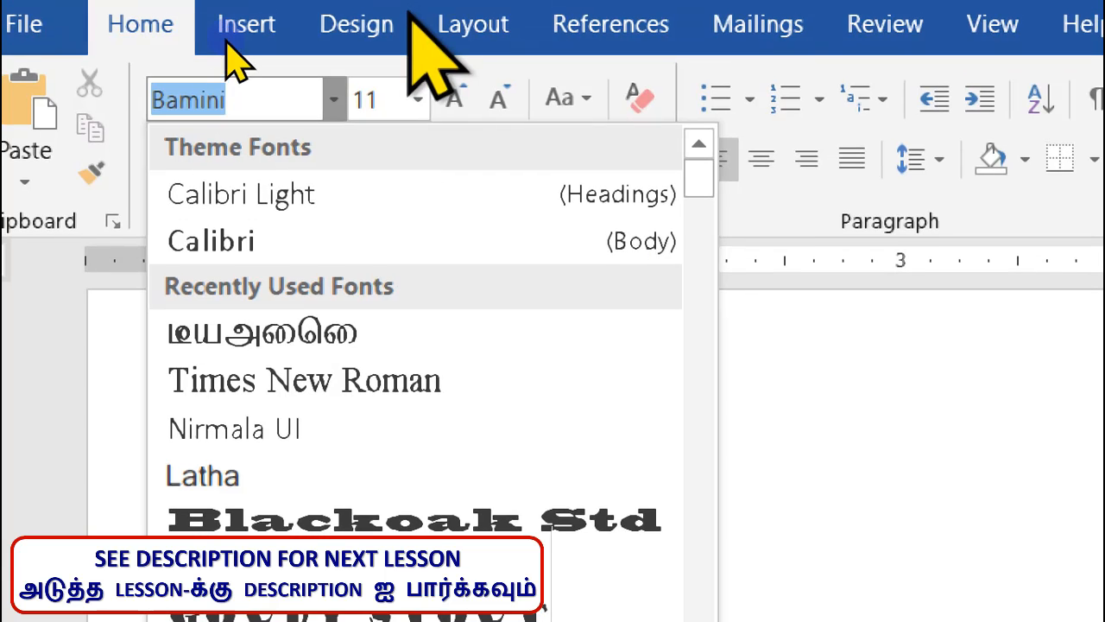
click(969, 538)
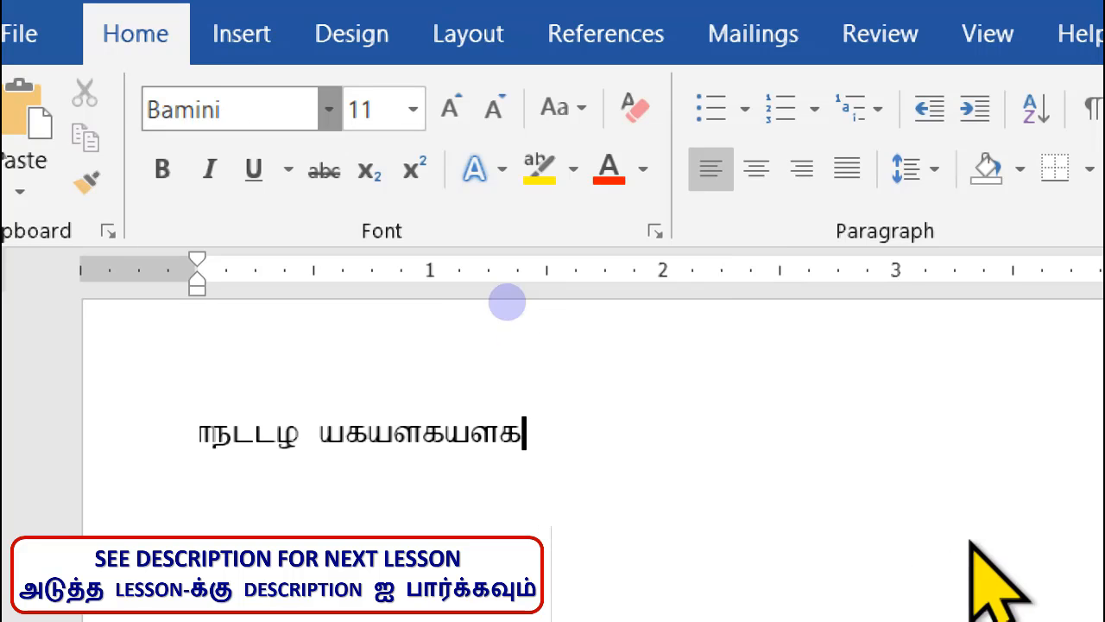
- Set the font size of the whole Tamil text line to 26
click(152, 436)
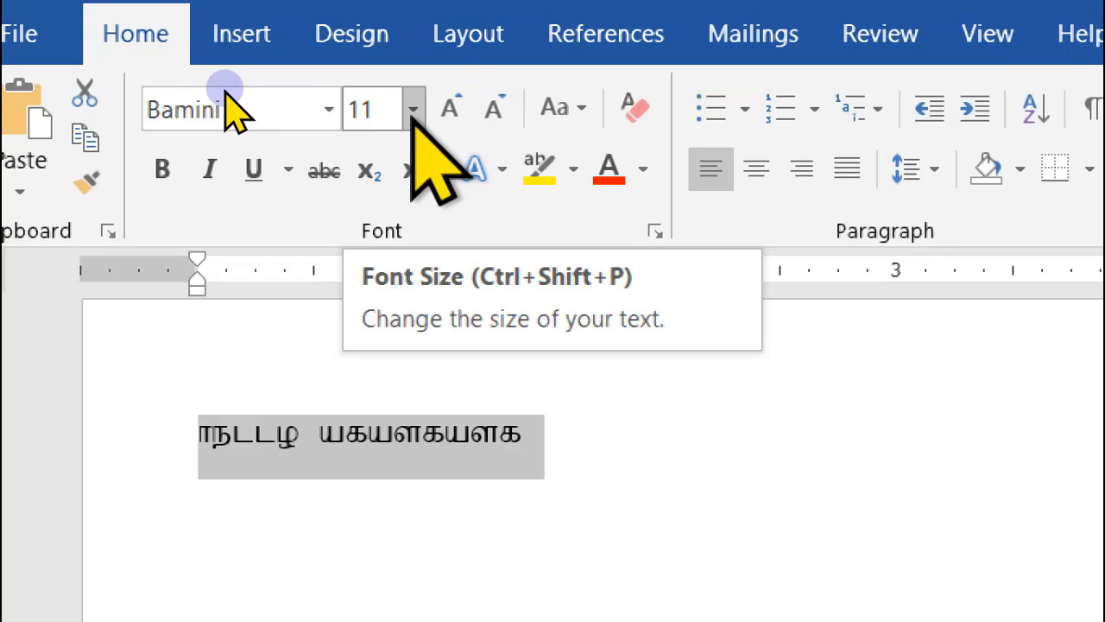
click(409, 114)
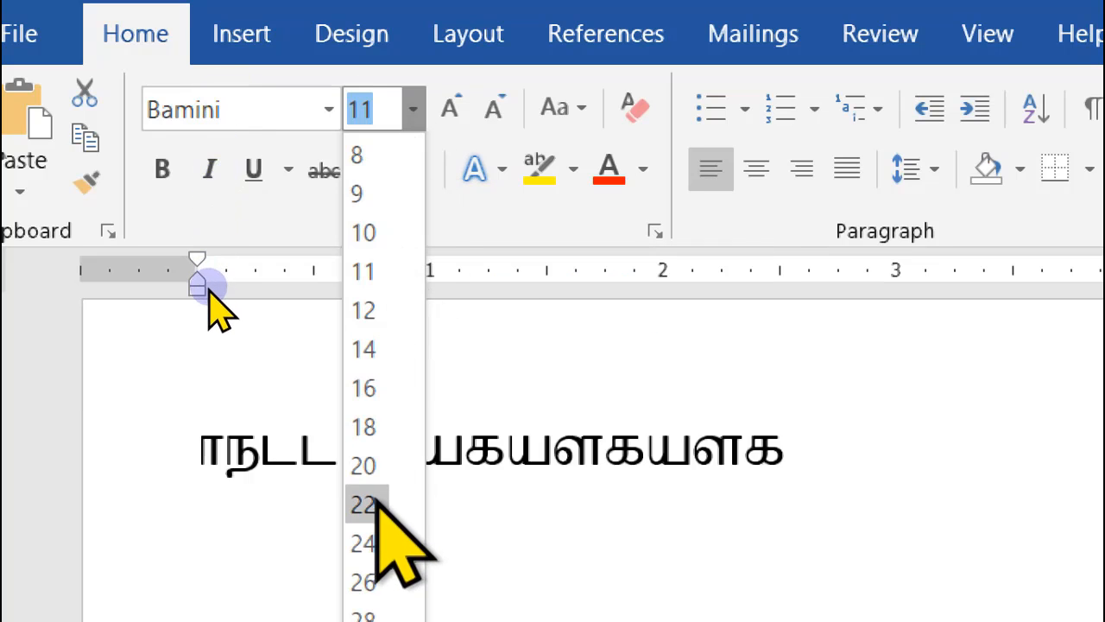
click(369, 573)
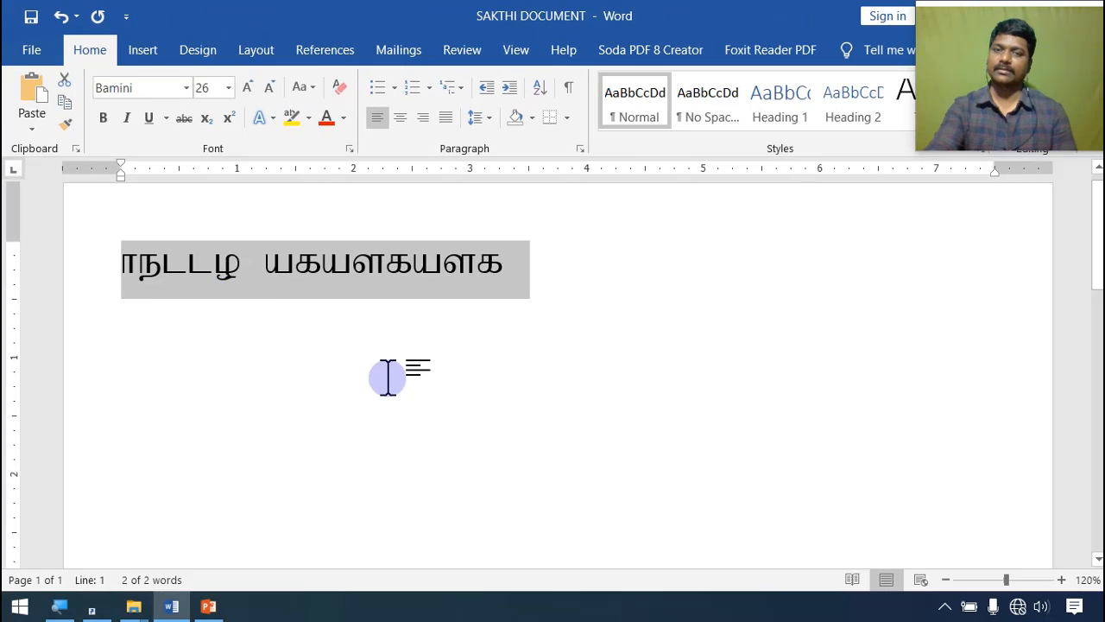
click(386, 375)
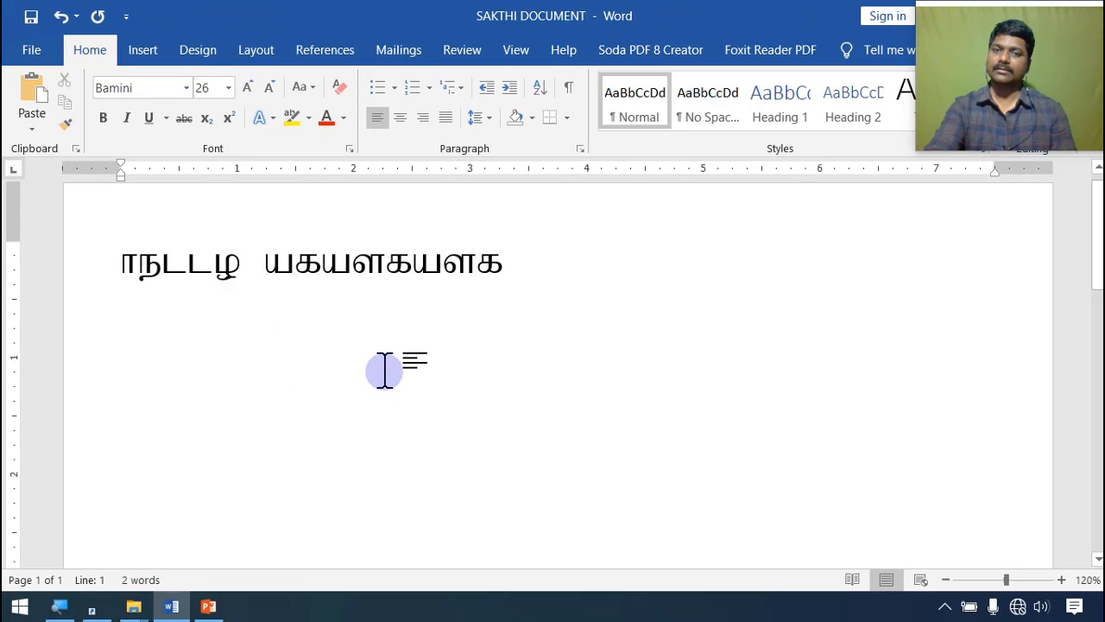
scroll(384, 371, down, 4)
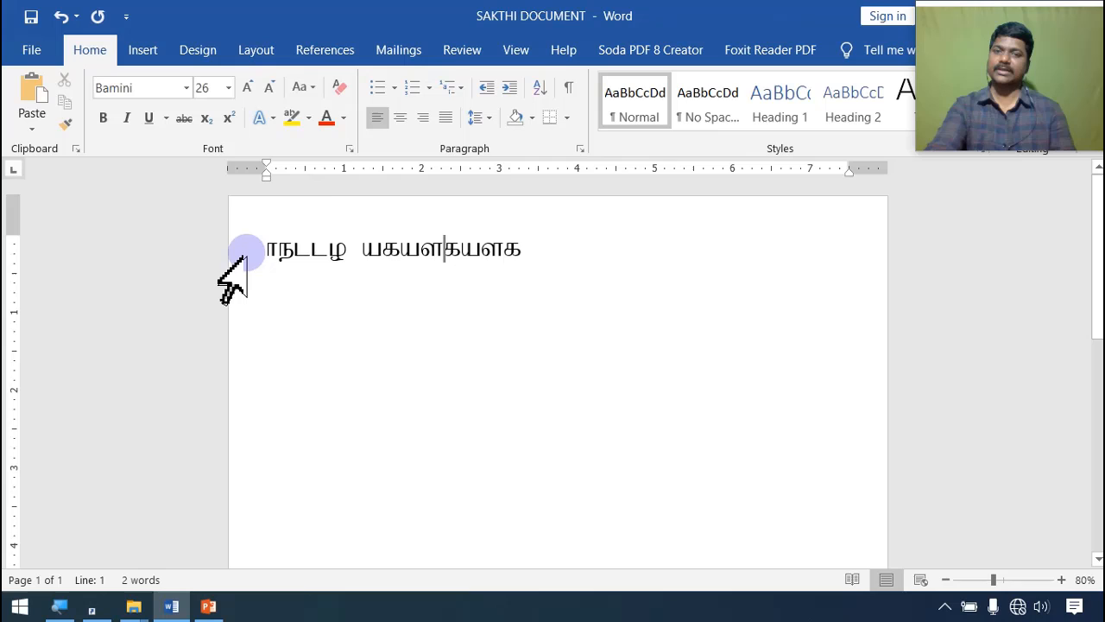
- Change the font of the whole Tamil text line to Times New Roman
click(247, 254)
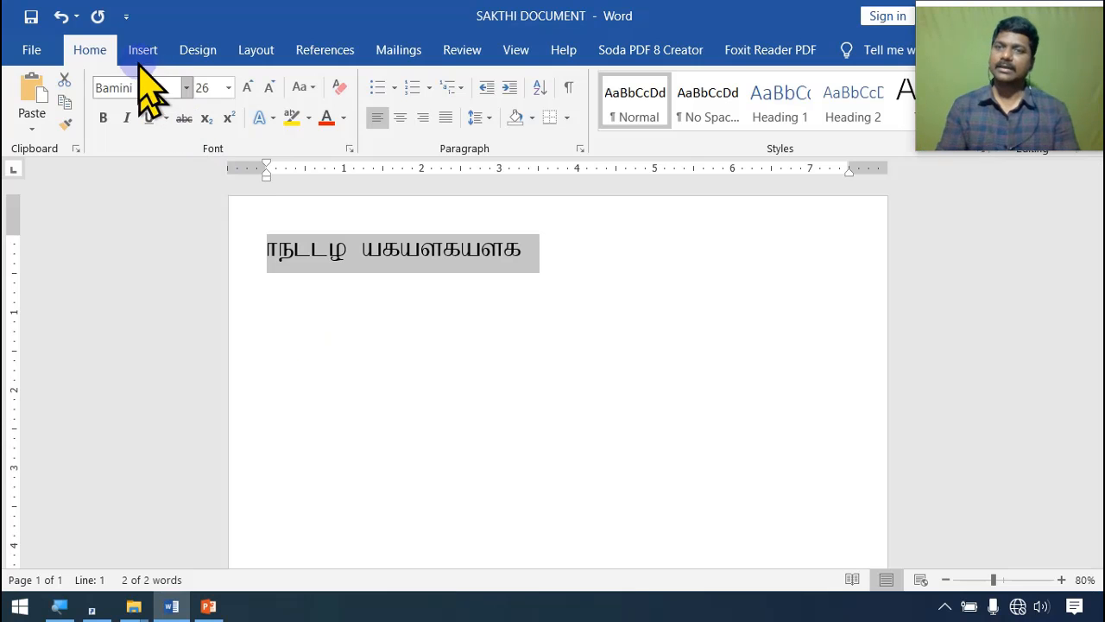
click(350, 259)
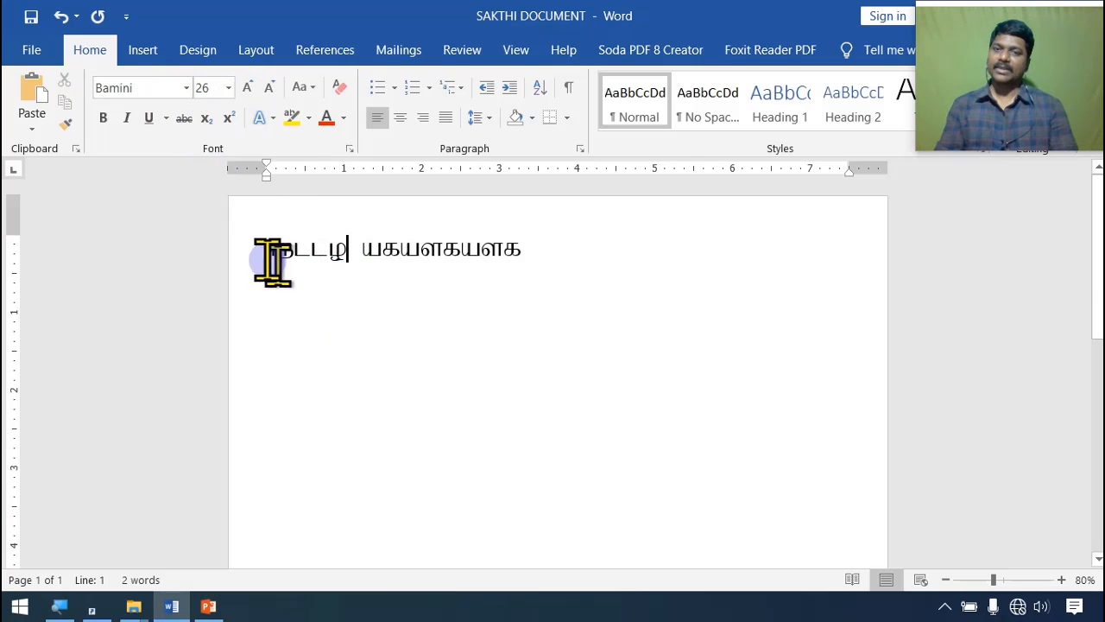
click(249, 255)
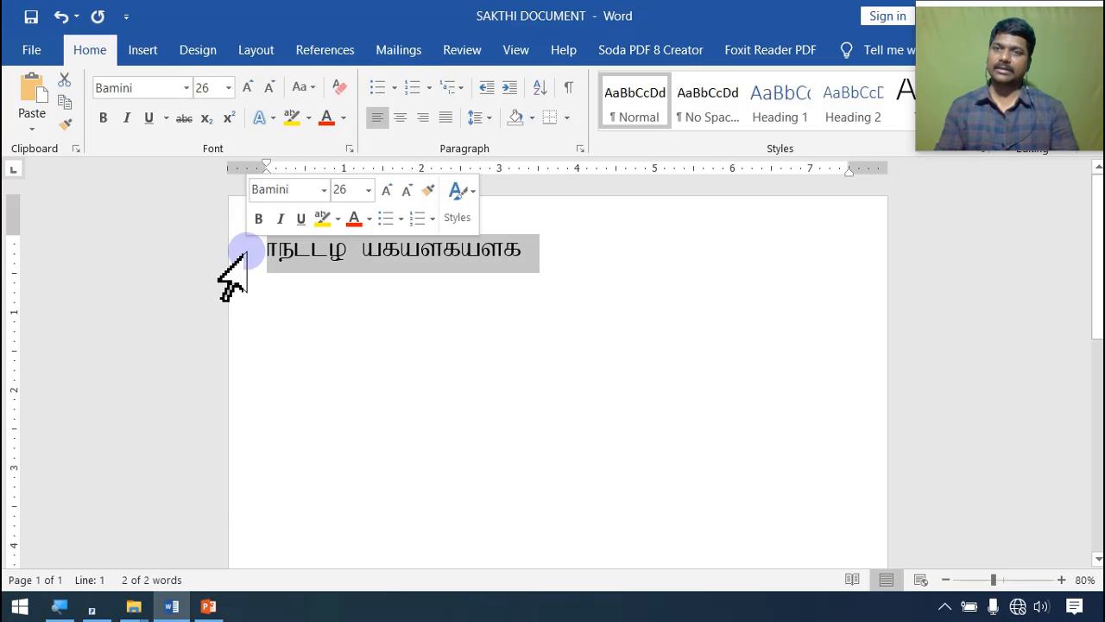
click(187, 87)
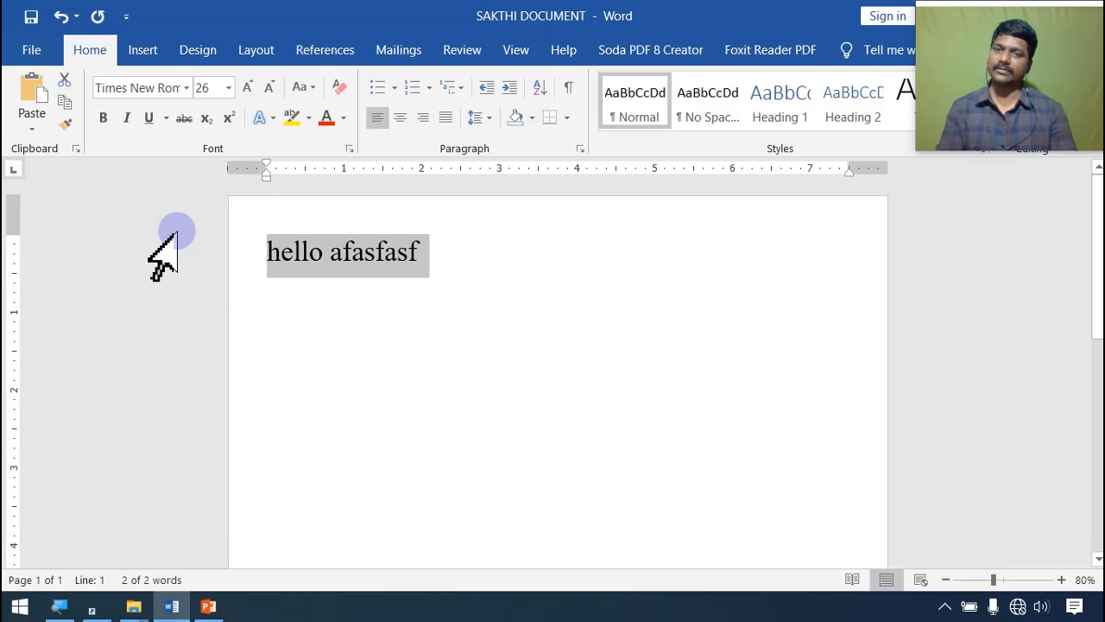
- Replace the sample line with the heading RESUME and set the heading's font size to 20
key(Delete)
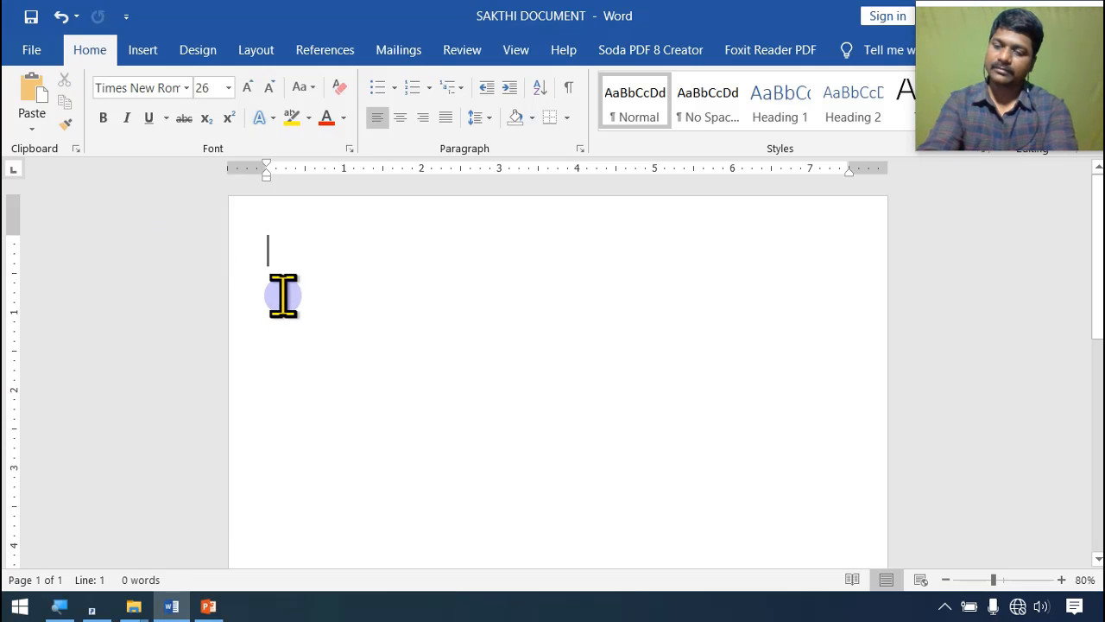
text(RESUME)
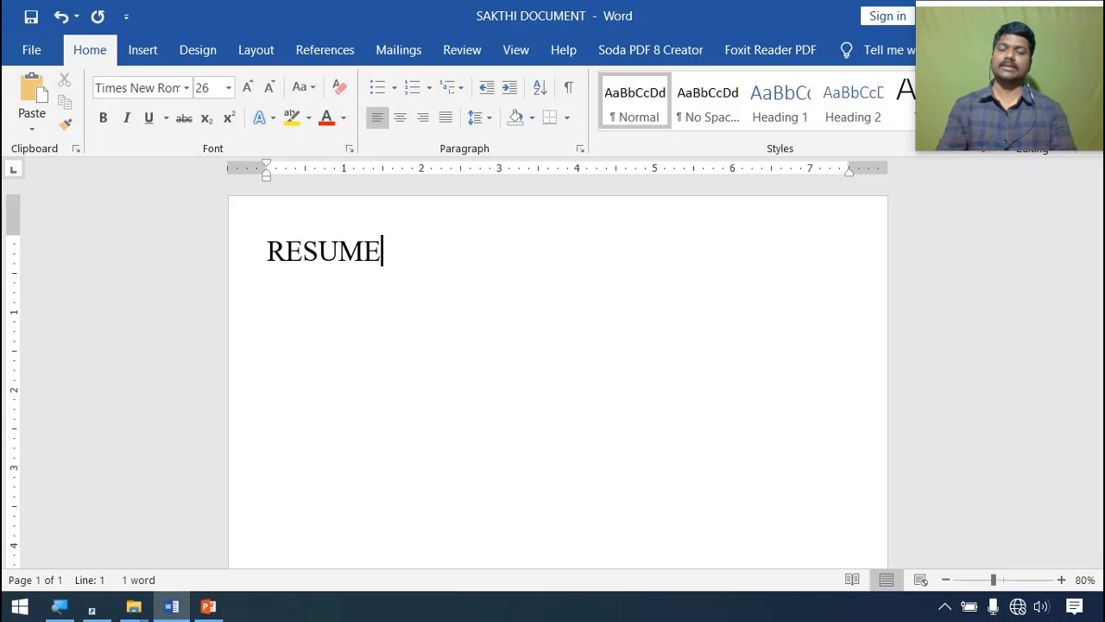
click(236, 263)
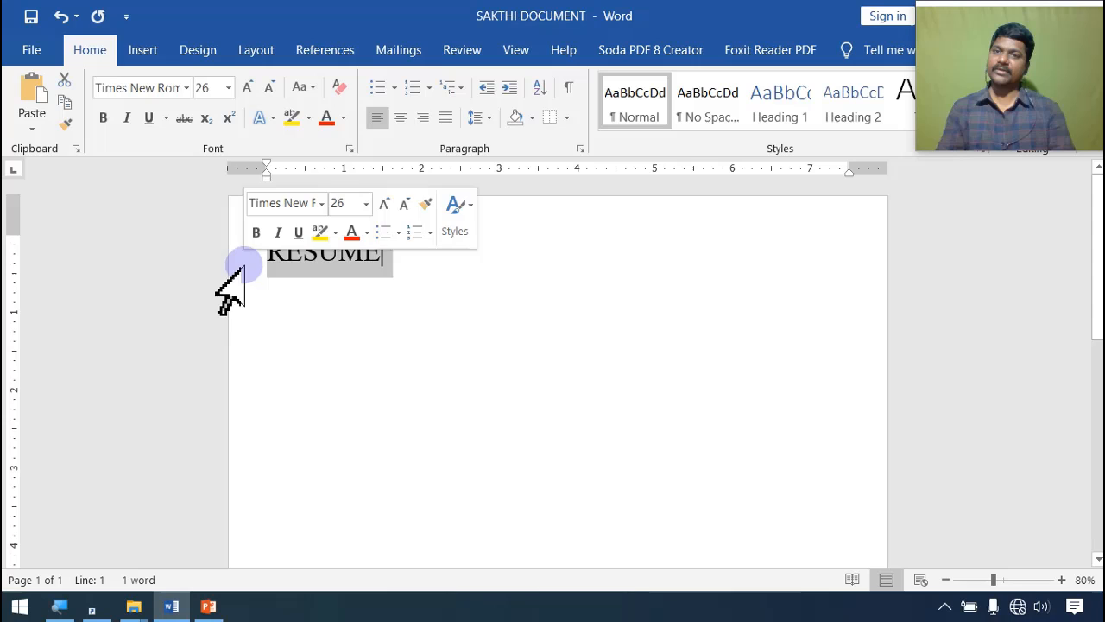
click(228, 88)
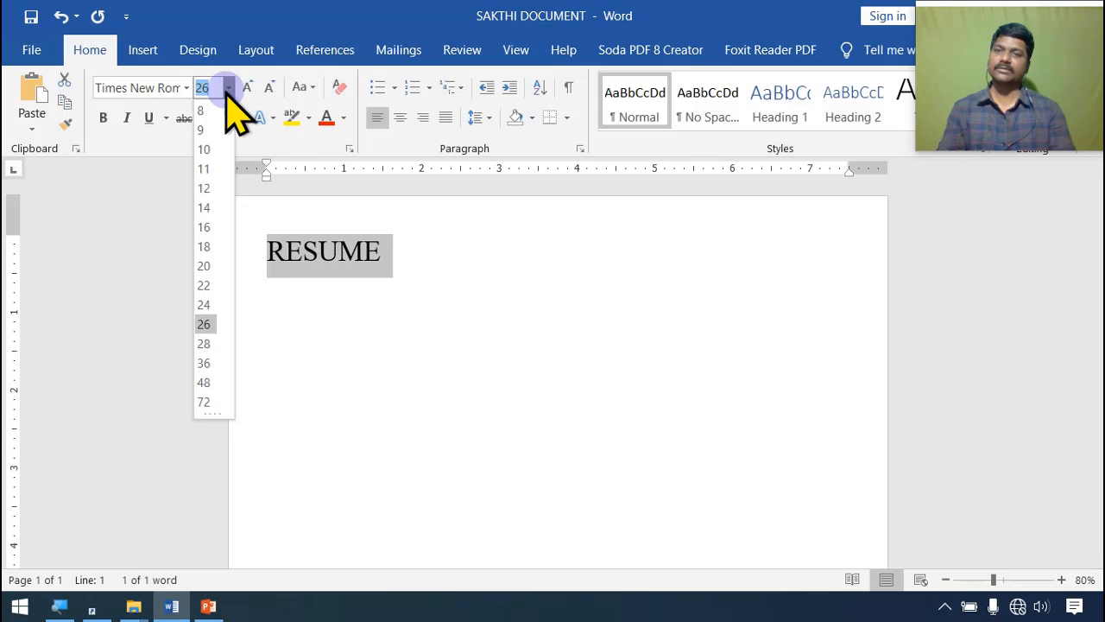
click(207, 266)
click(377, 271)
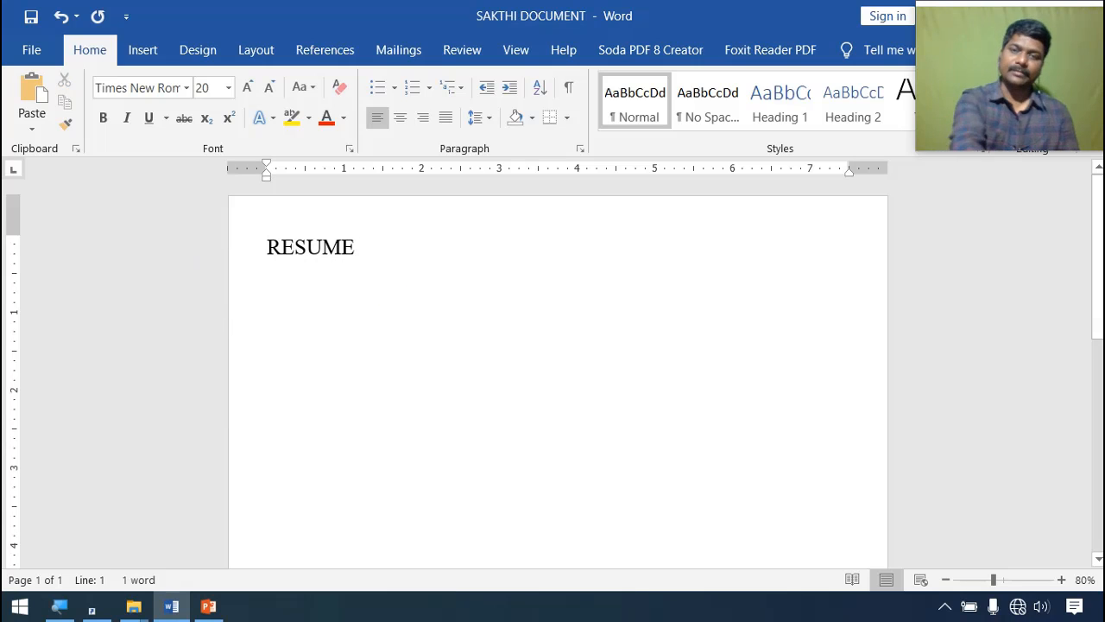
- Start a new line below the RESUME heading and enter the sample text ASDASD at font size 13
key(Return)
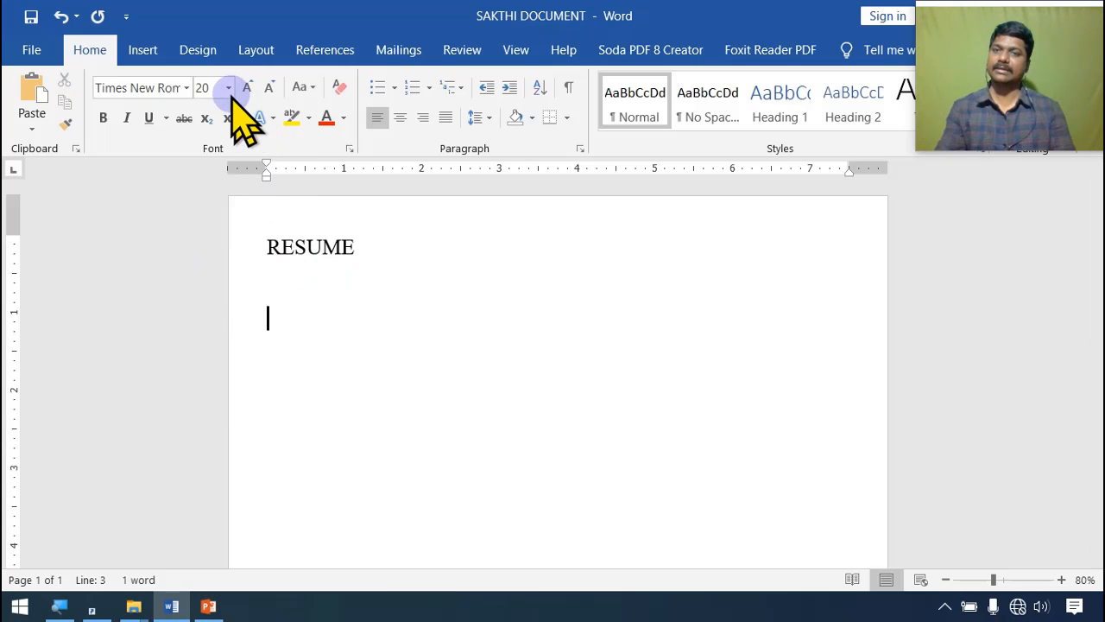
click(228, 88)
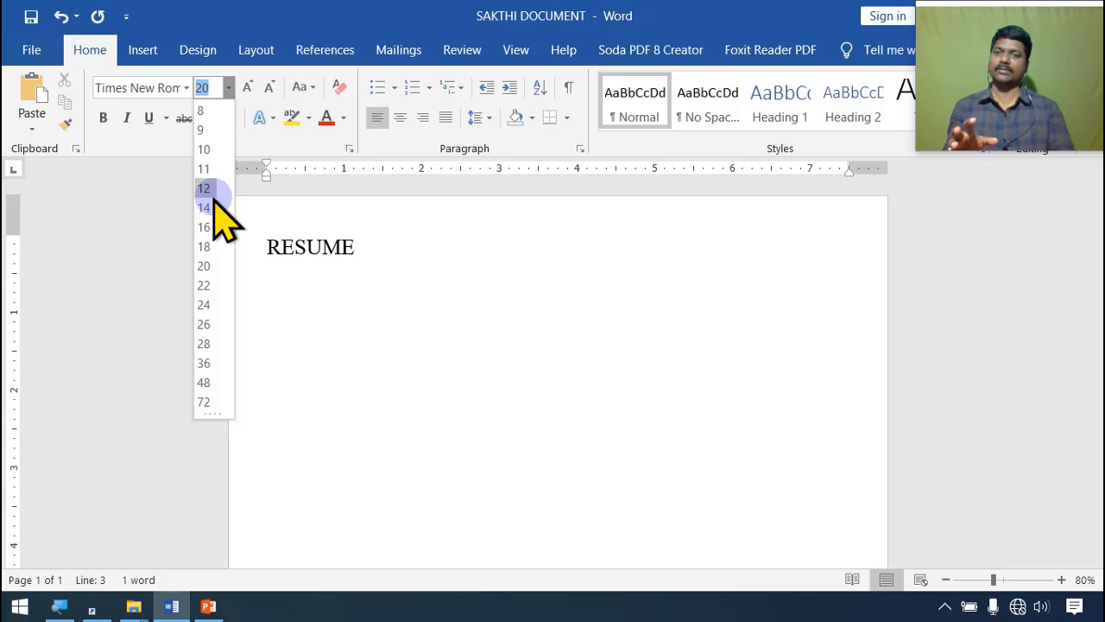
click(367, 306)
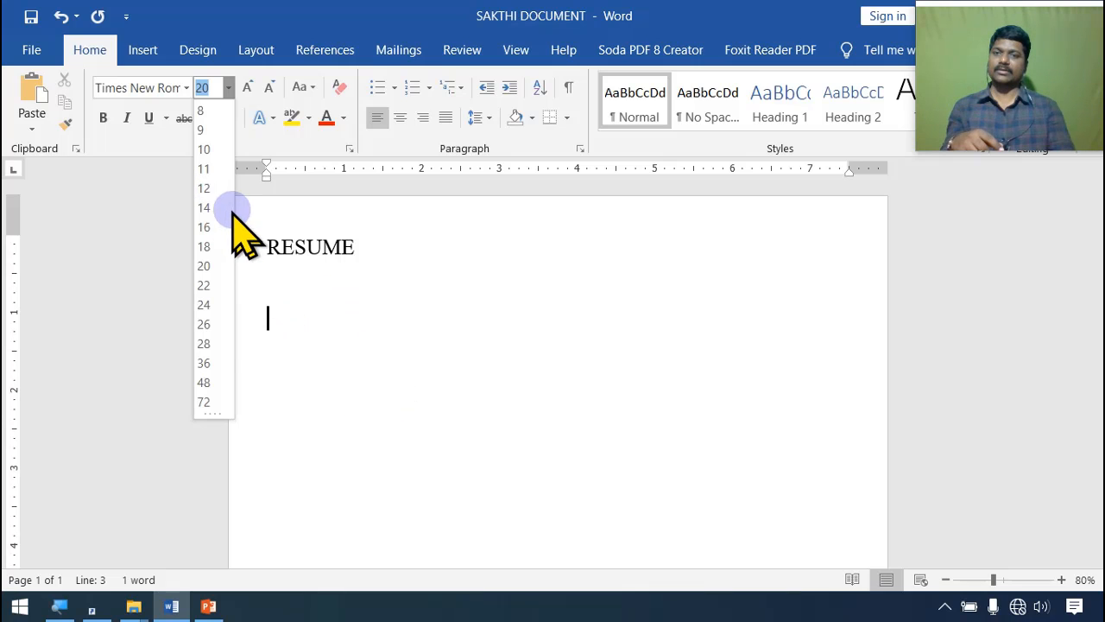
click(208, 187)
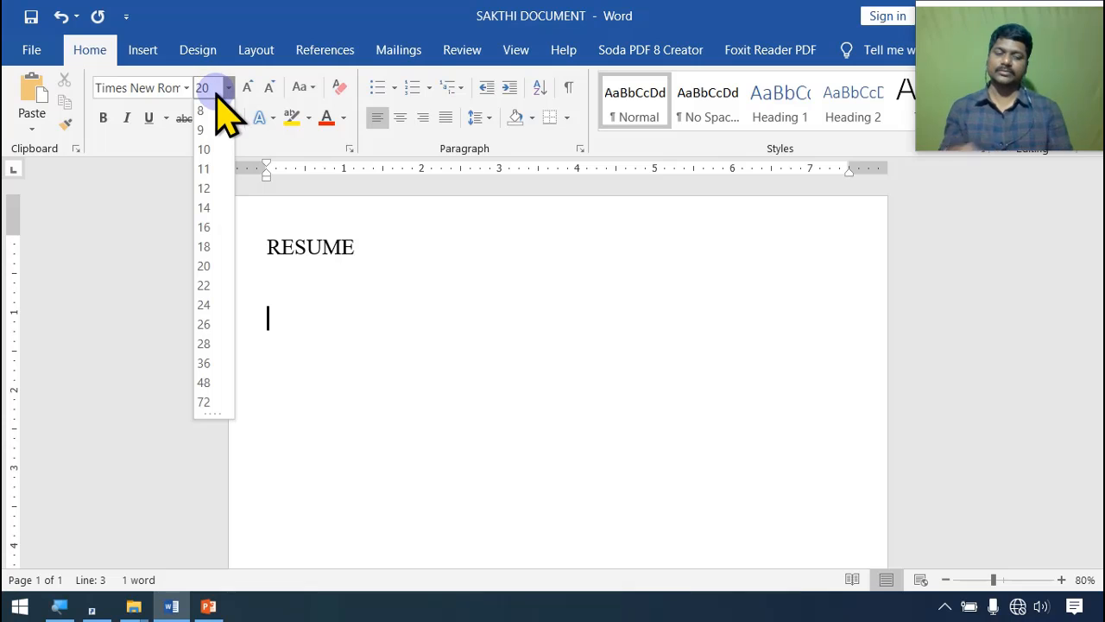
key(BackSpace)
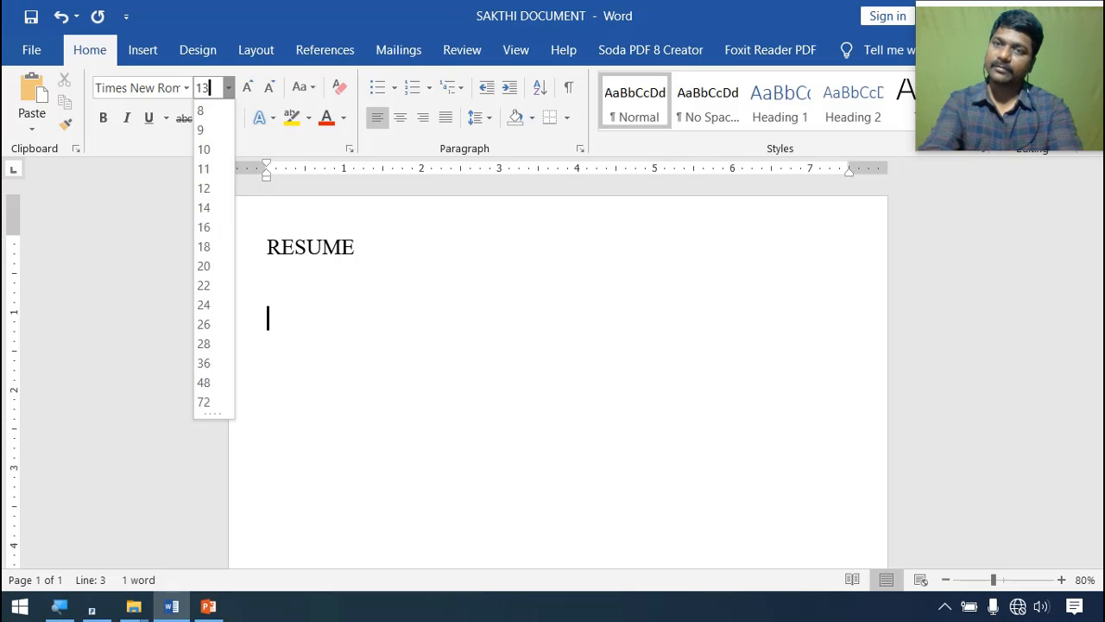
key(Return)
text(ASDASD)
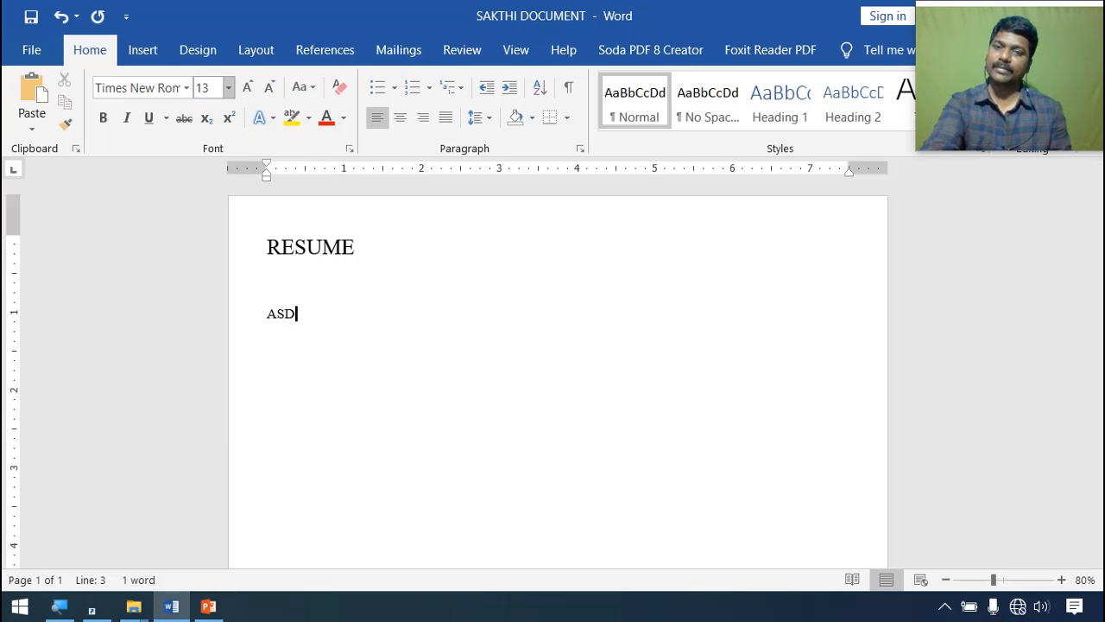
- Set the font size to 14 and continue the line below RESUME with more repeated ASD sample text
click(228, 87)
text(ASD)
click(204, 207)
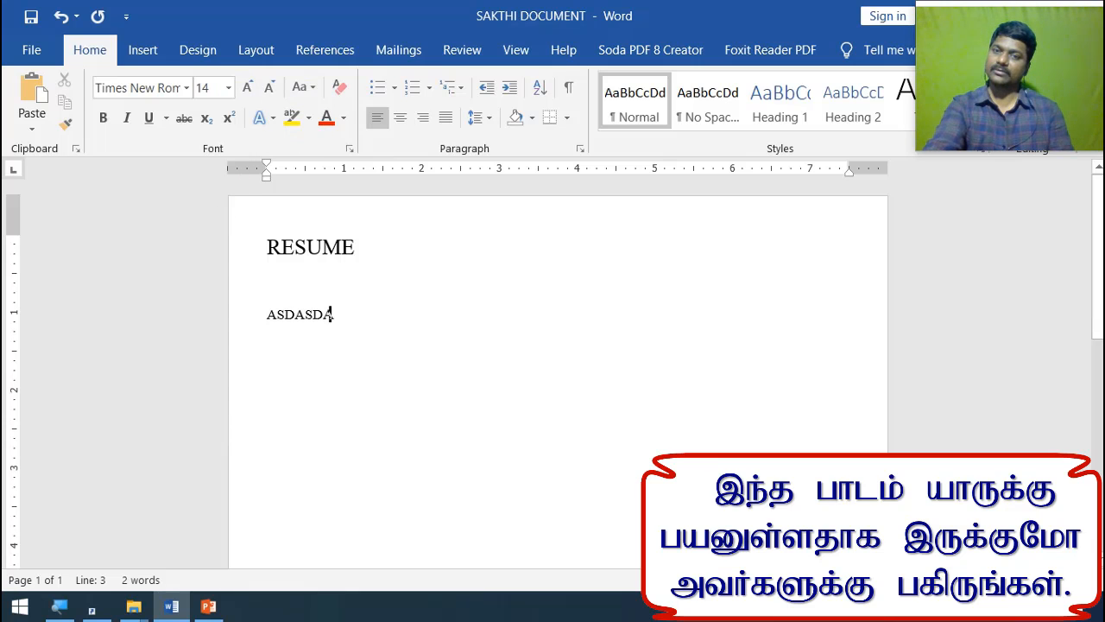
text(ASDASDASDASDAS)
- Continue the ASD sample line with ASDASD at font size 16 and ASDASDAS at font size 18
click(228, 87)
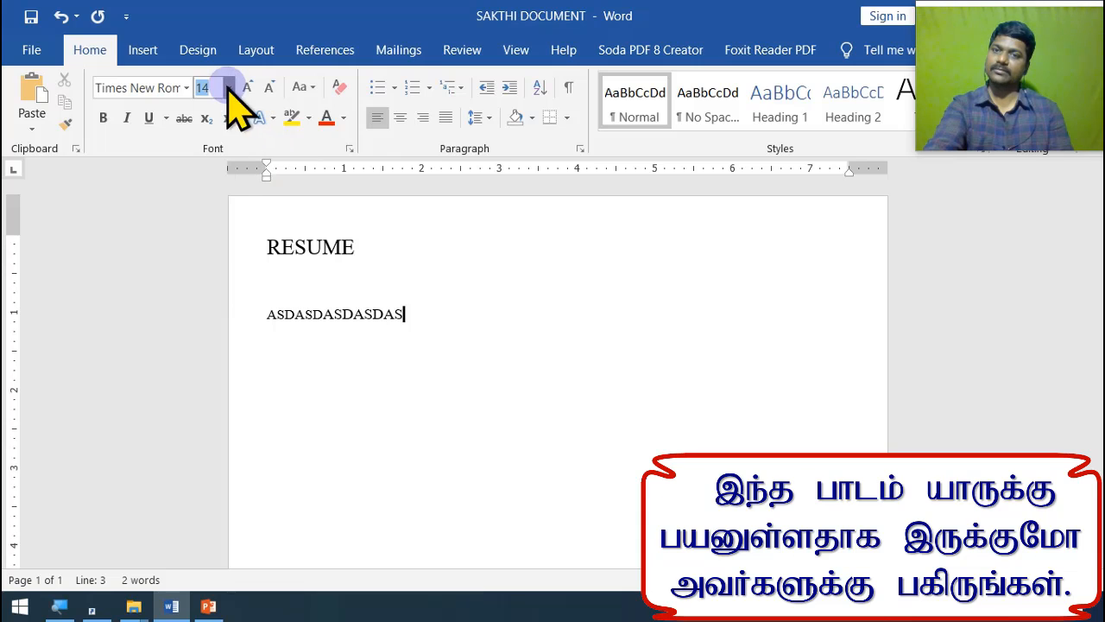
click(207, 228)
text(ASDASD)
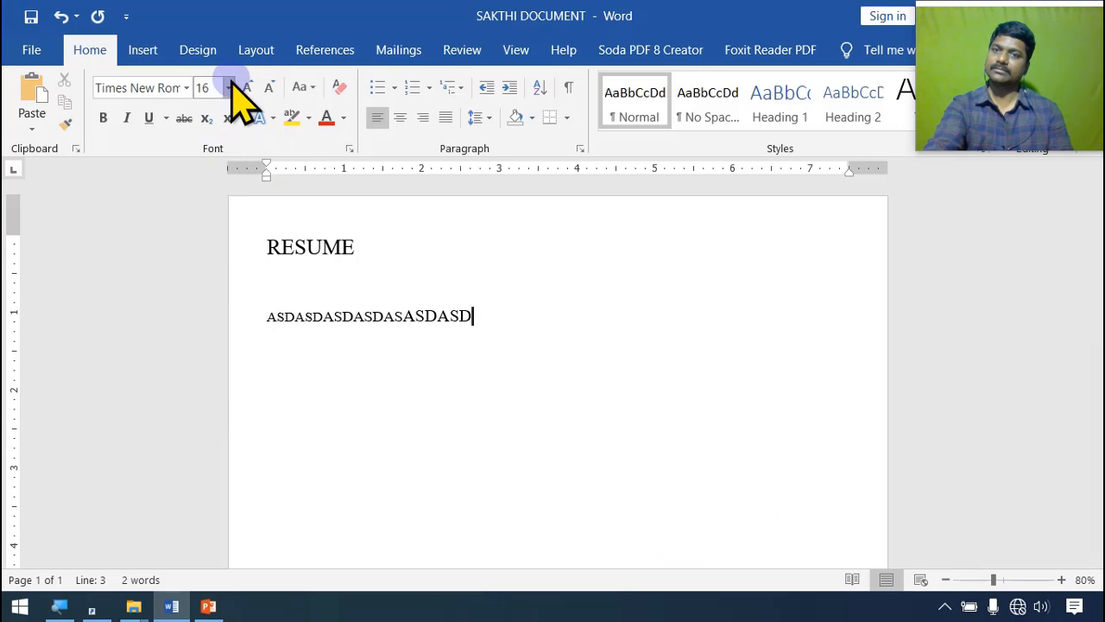
click(228, 87)
click(208, 246)
text(ASDASDAS)
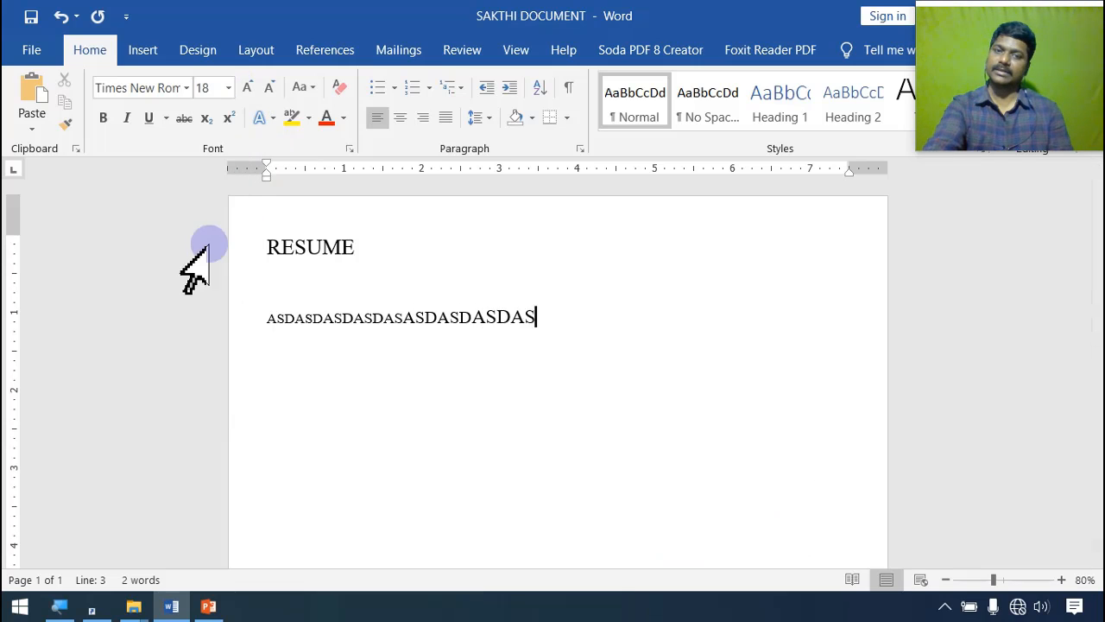
- Extend the ASD sample line with ASDAS at font size 20 and ASDASD at font size 22
click(228, 87)
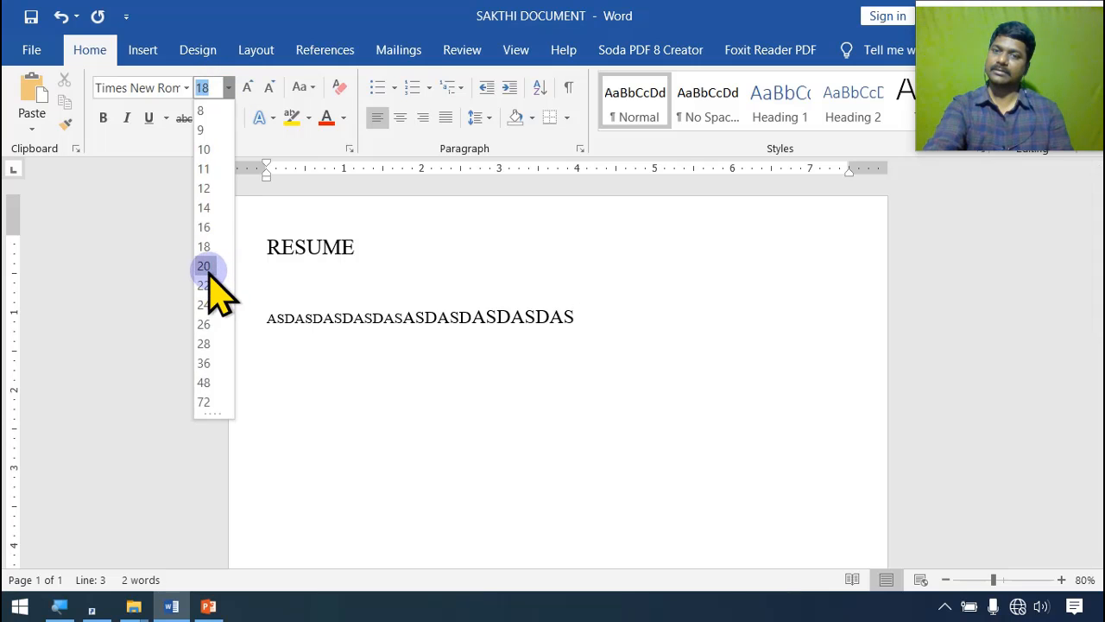
click(207, 267)
text(ASDAS)
click(228, 88)
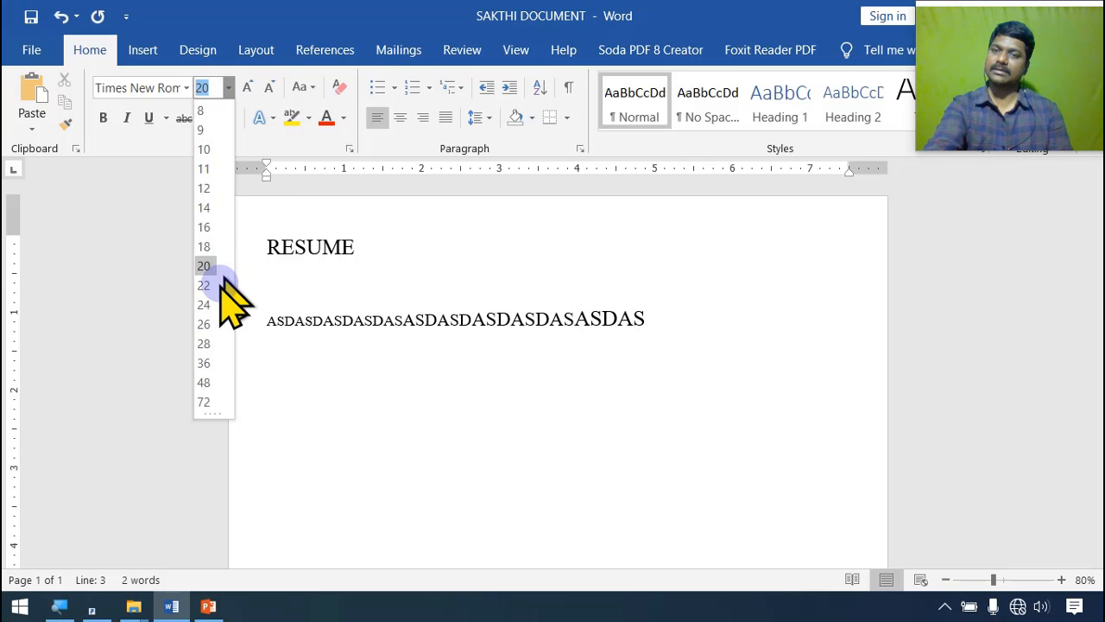
click(218, 286)
text(ASDASD)
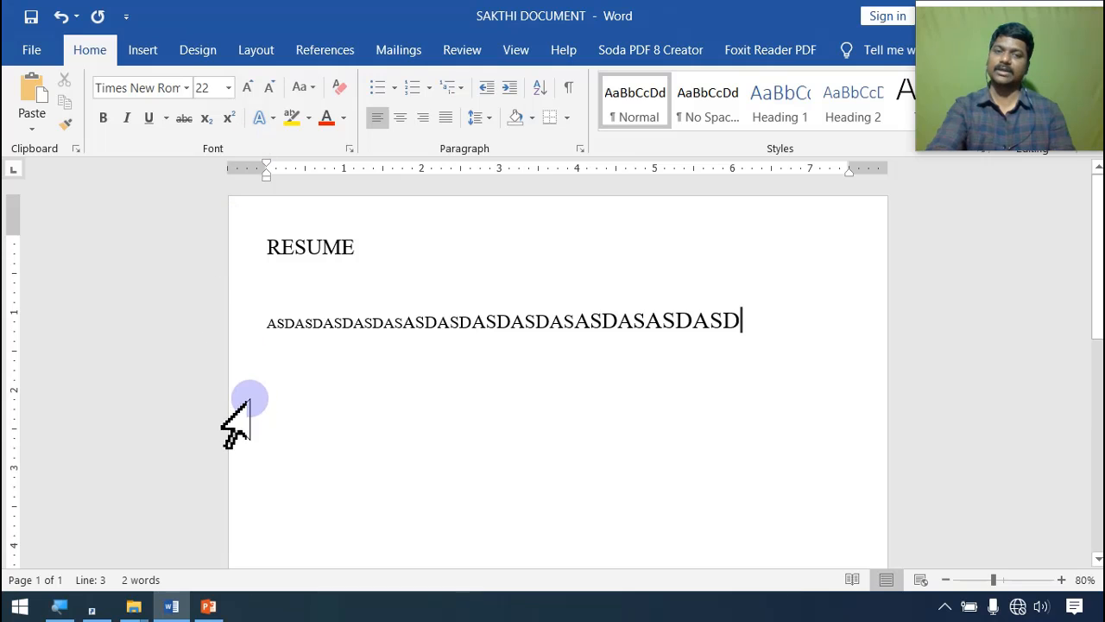
- Select the RESUME heading, apply font size 20 and enlarge it in increments up to 28
click(249, 249)
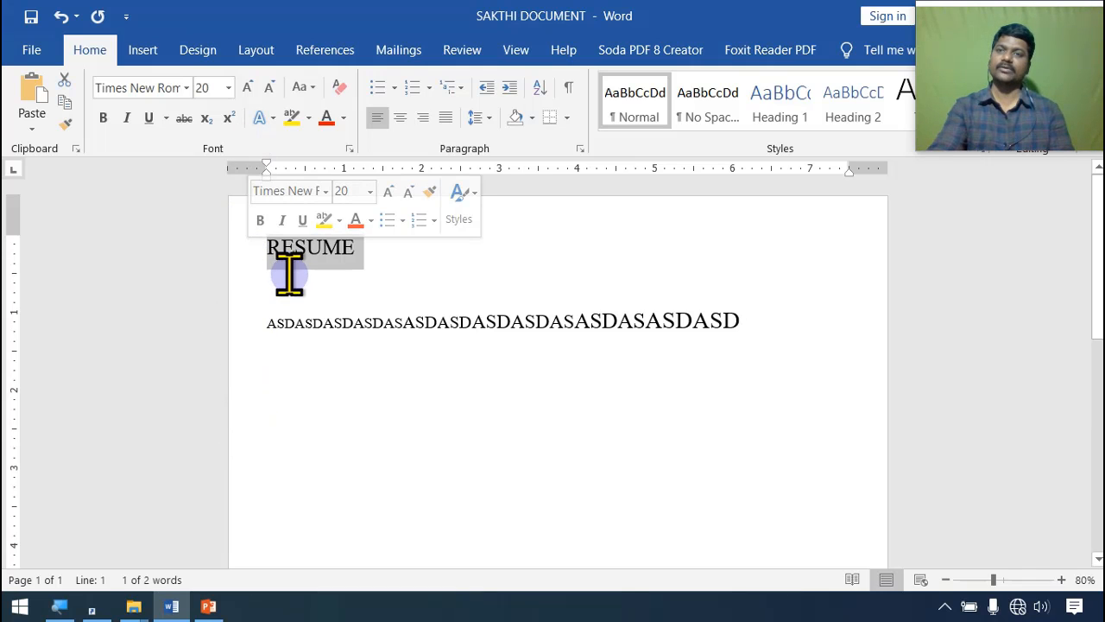
click(228, 88)
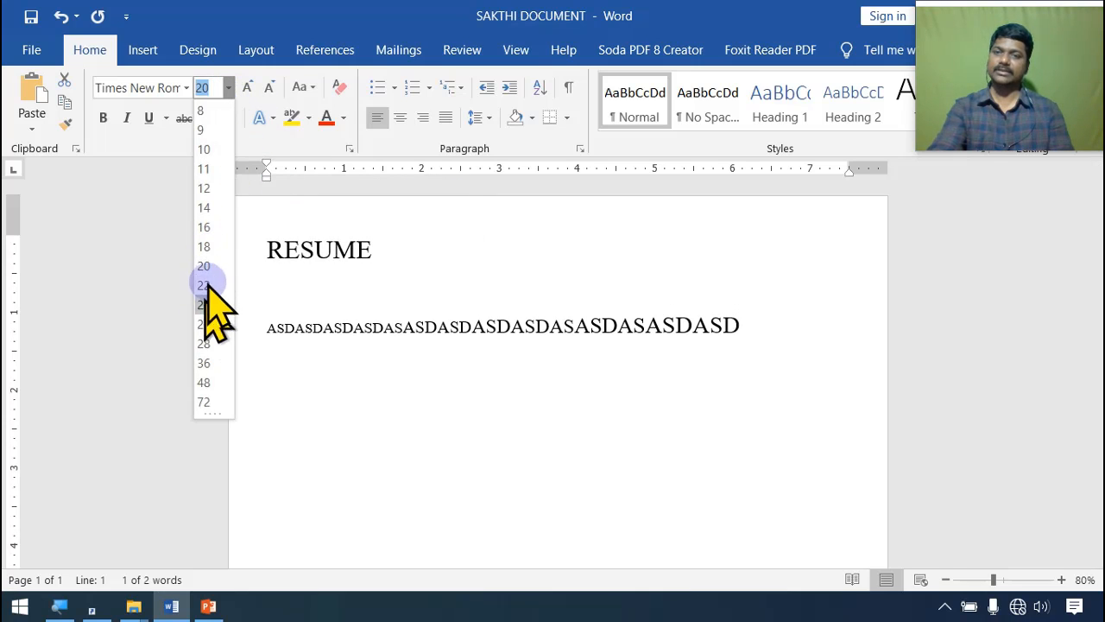
click(210, 266)
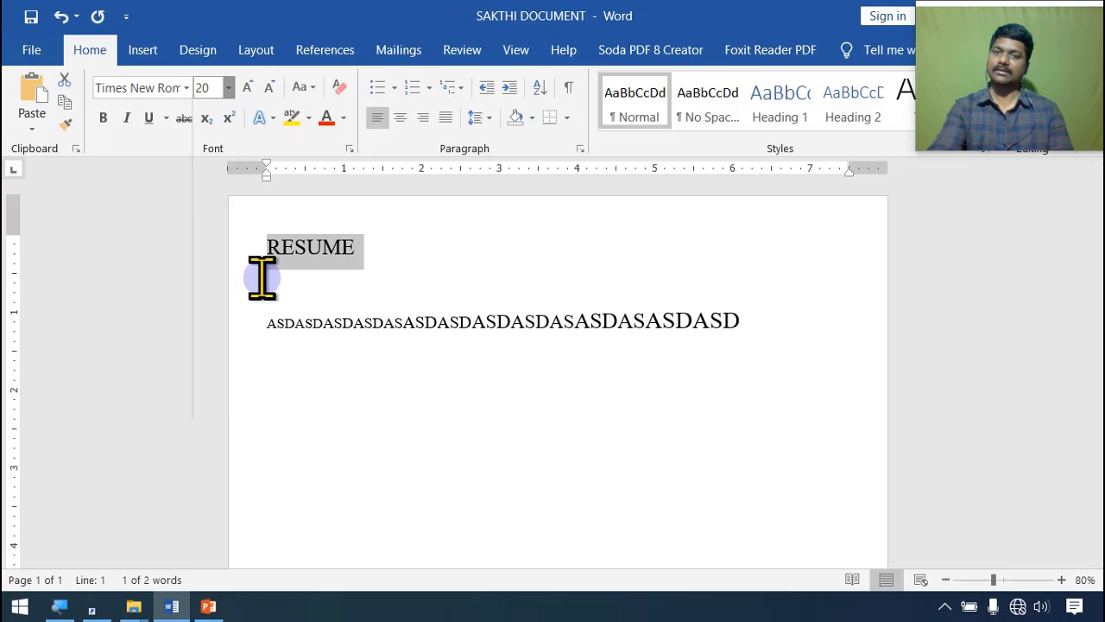
click(249, 88)
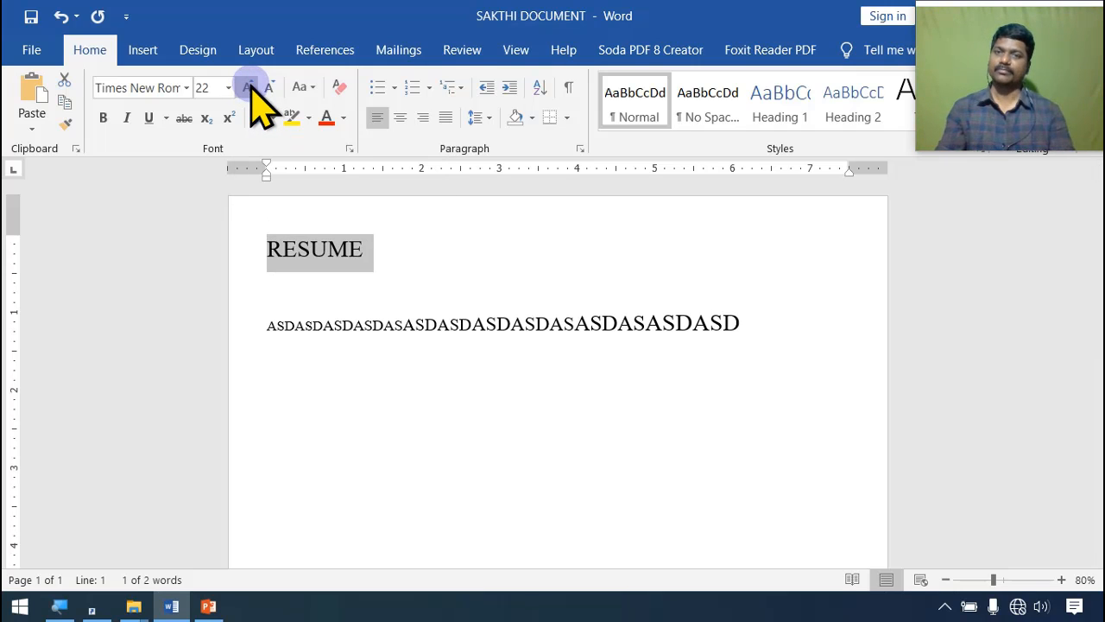
click(250, 89)
click(250, 88)
click(250, 88)
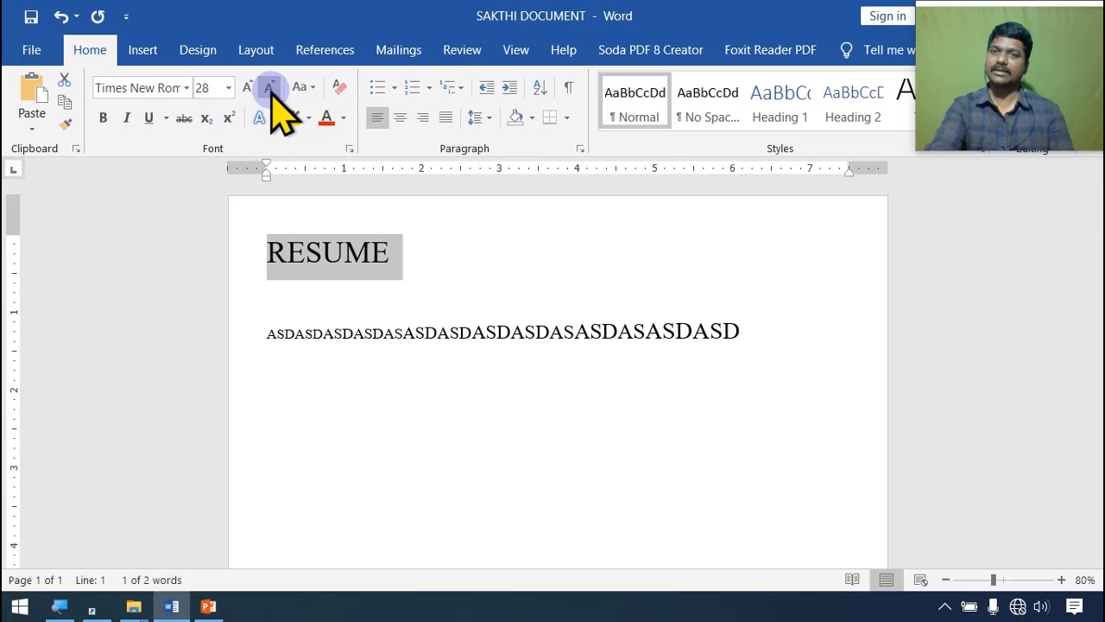
- Shrink the RESUME heading's font size in increments down to 18
click(269, 89)
click(269, 89)
click(270, 89)
click(269, 89)
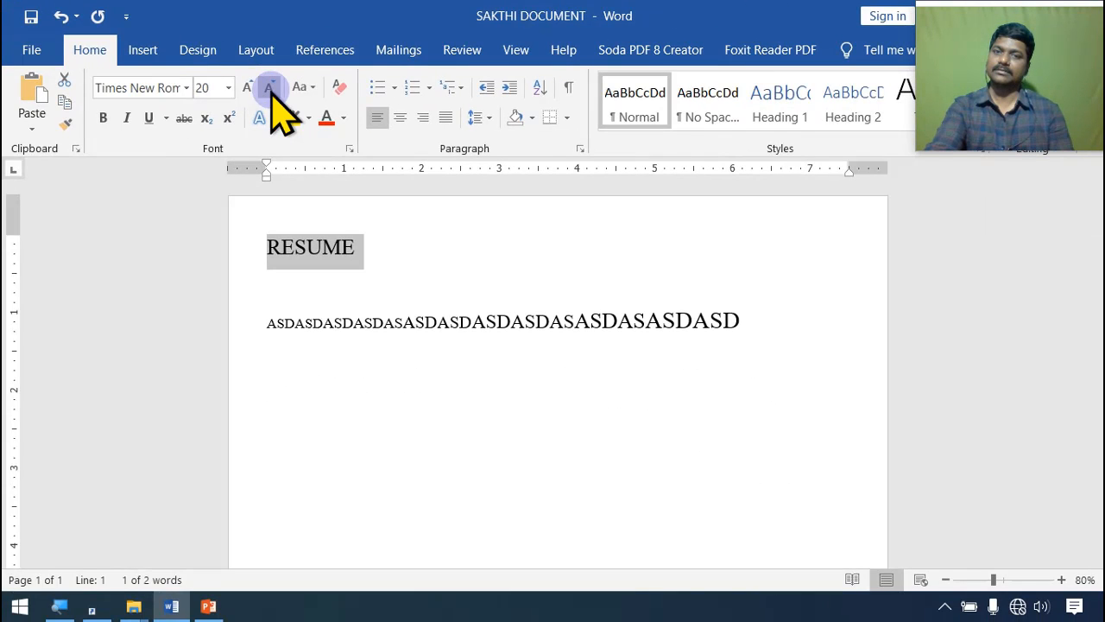
click(269, 89)
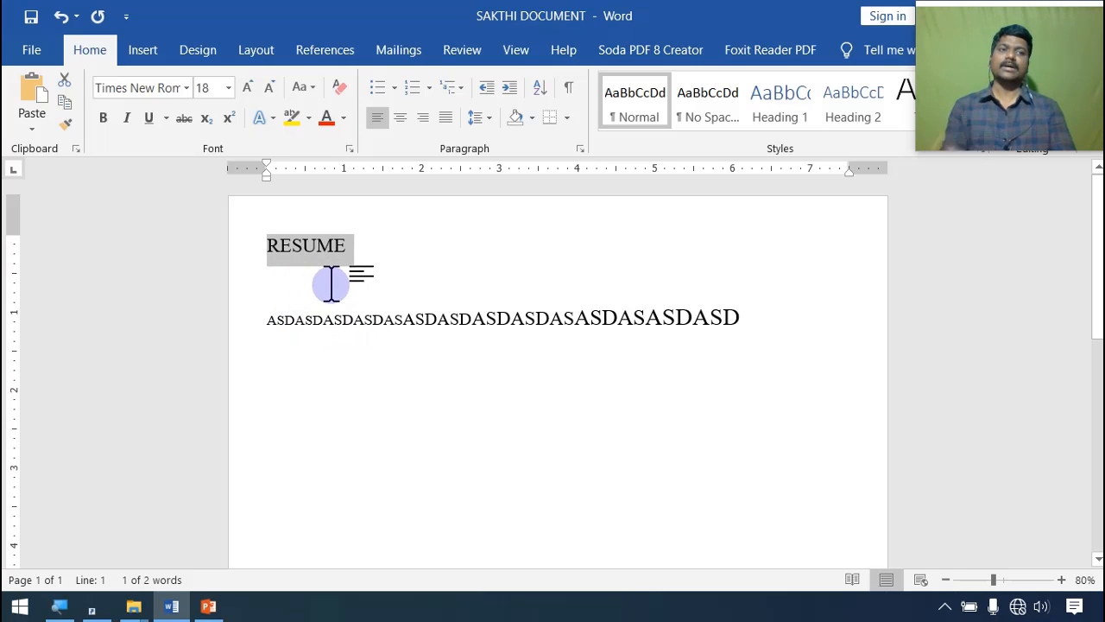
- Select the whole ASD sample line, decrease its mixed font sizes by two increments and increase them by four
click(247, 321)
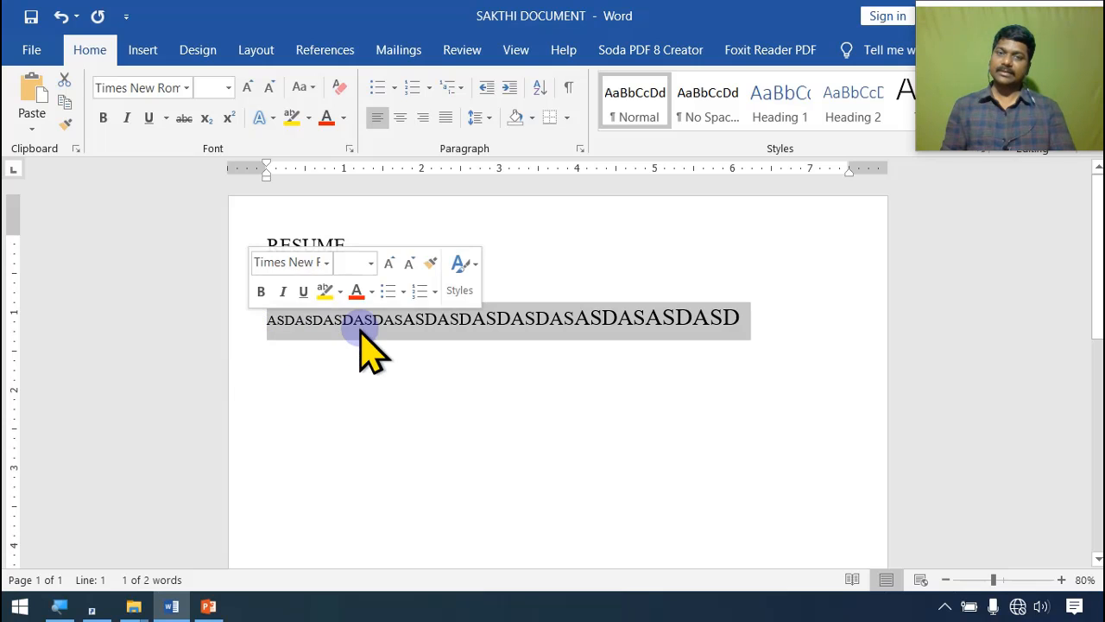
click(269, 88)
click(269, 88)
click(247, 87)
click(247, 87)
click(246, 87)
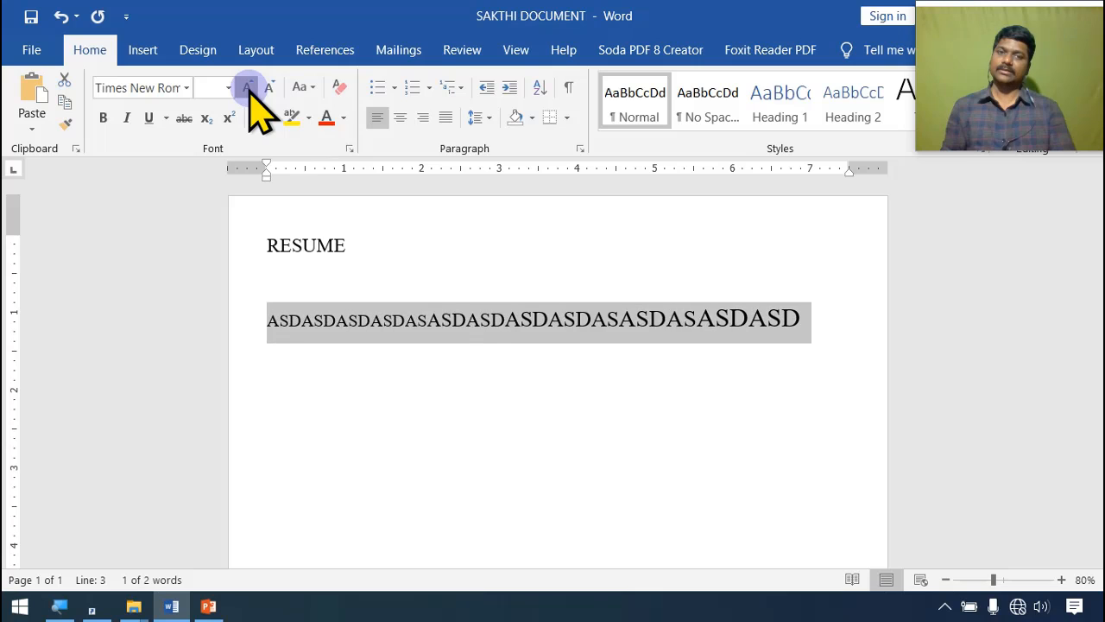
click(247, 88)
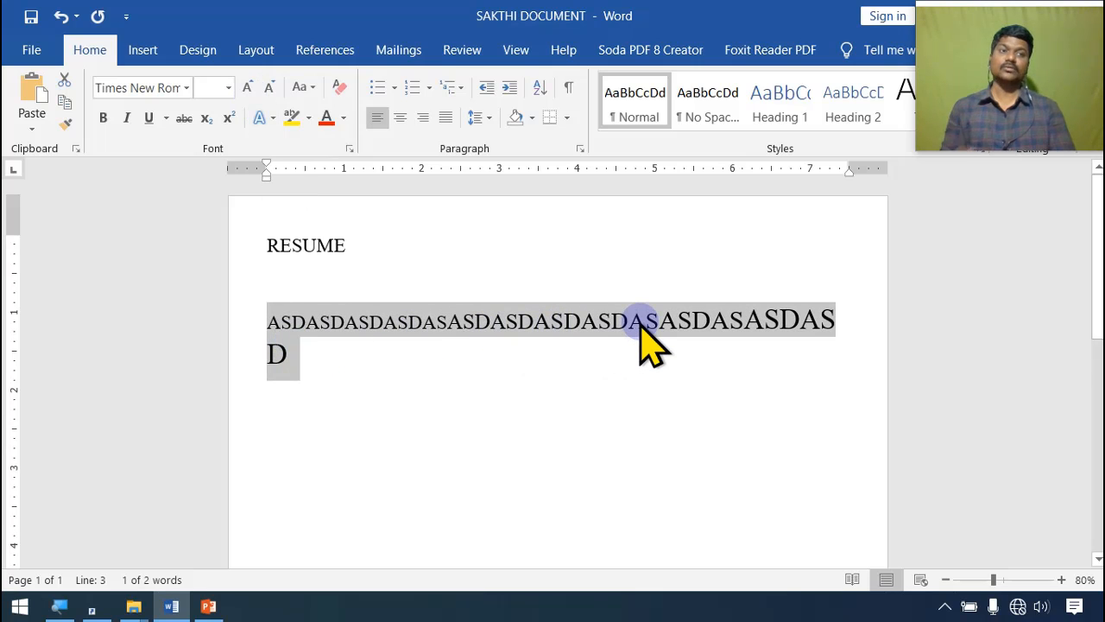
click(228, 87)
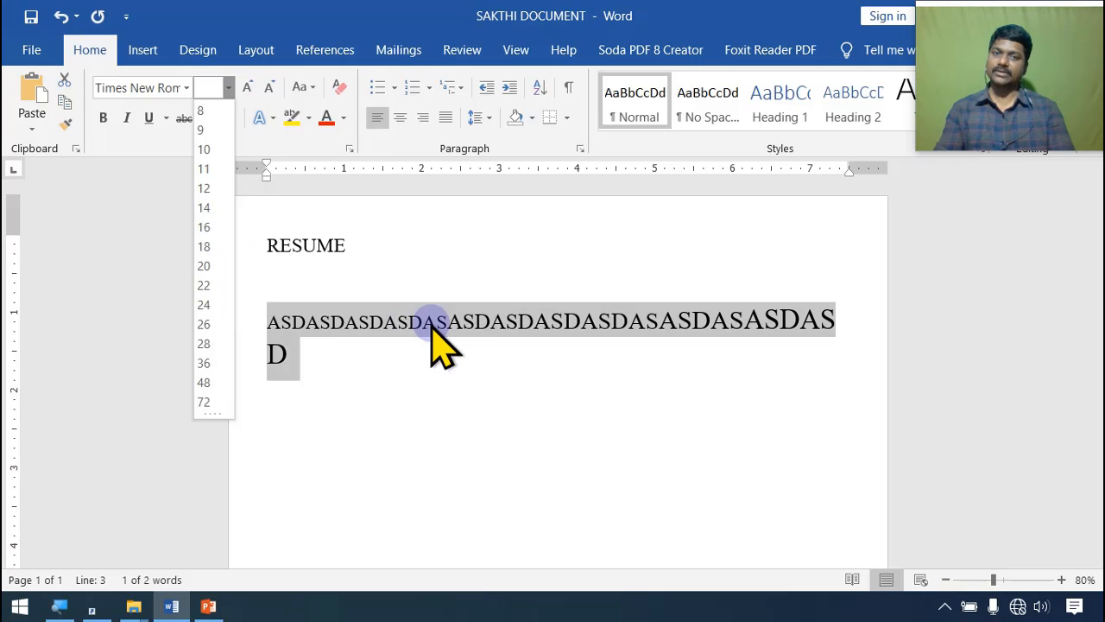
click(246, 186)
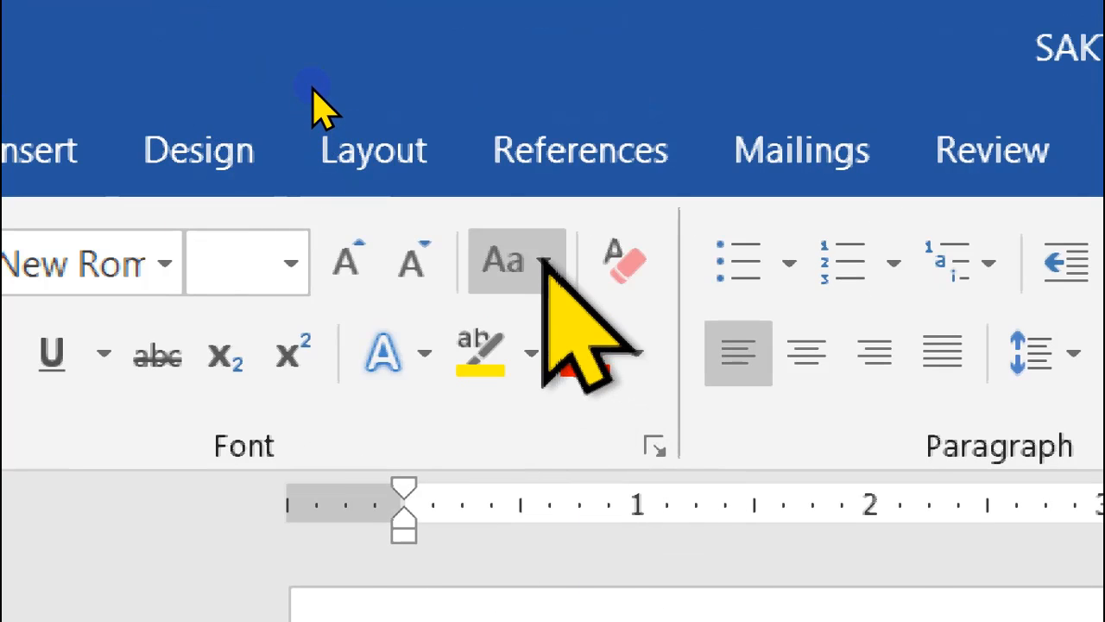
click(543, 263)
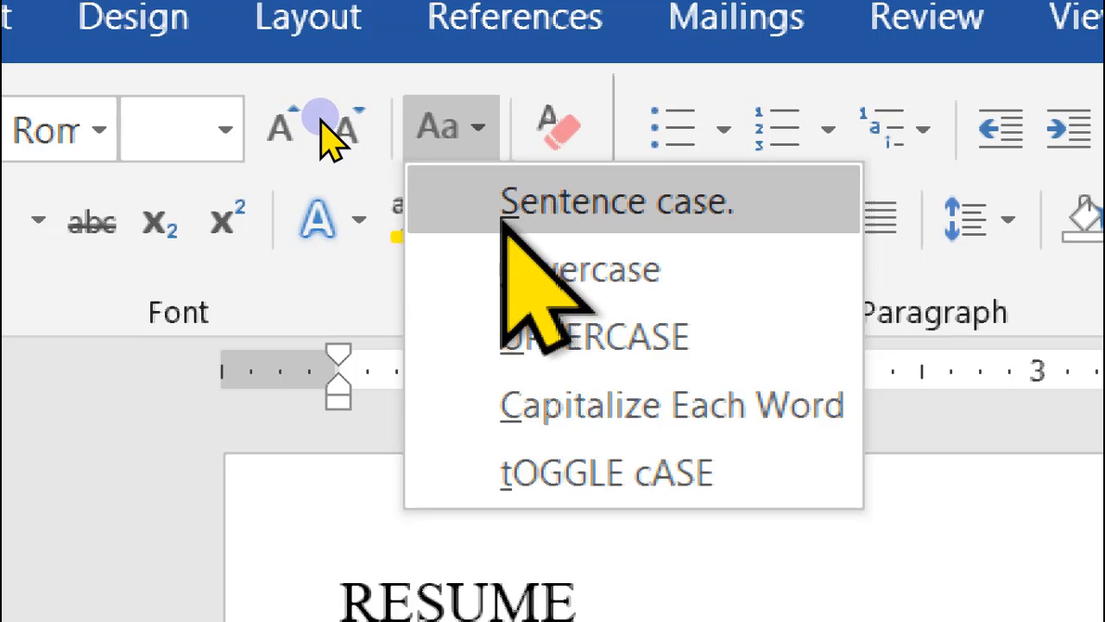
click(701, 214)
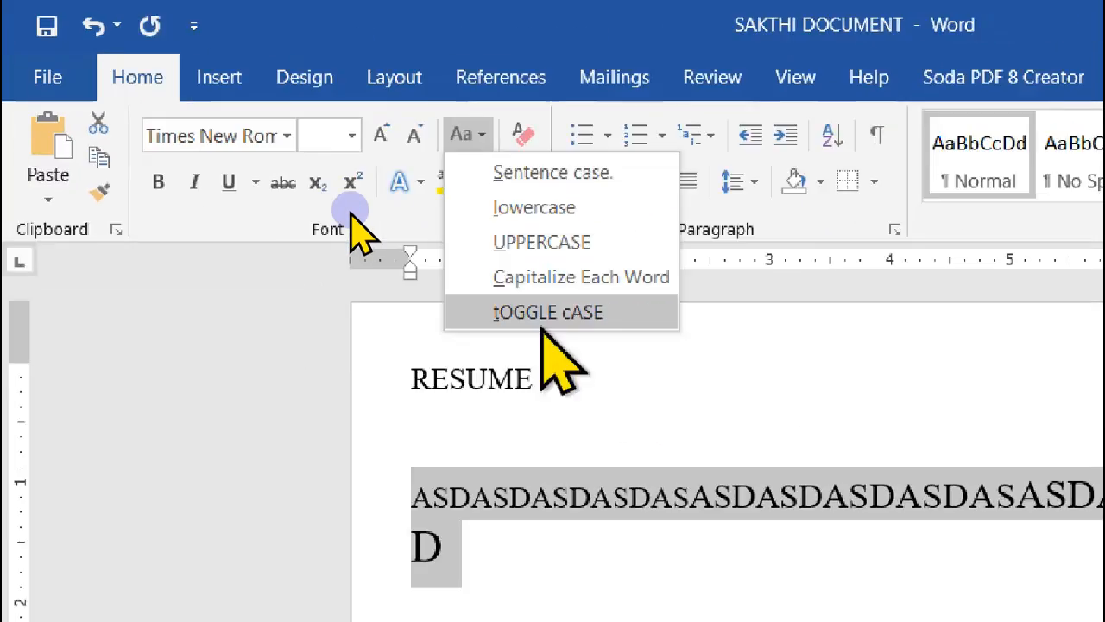
click(594, 473)
click(373, 321)
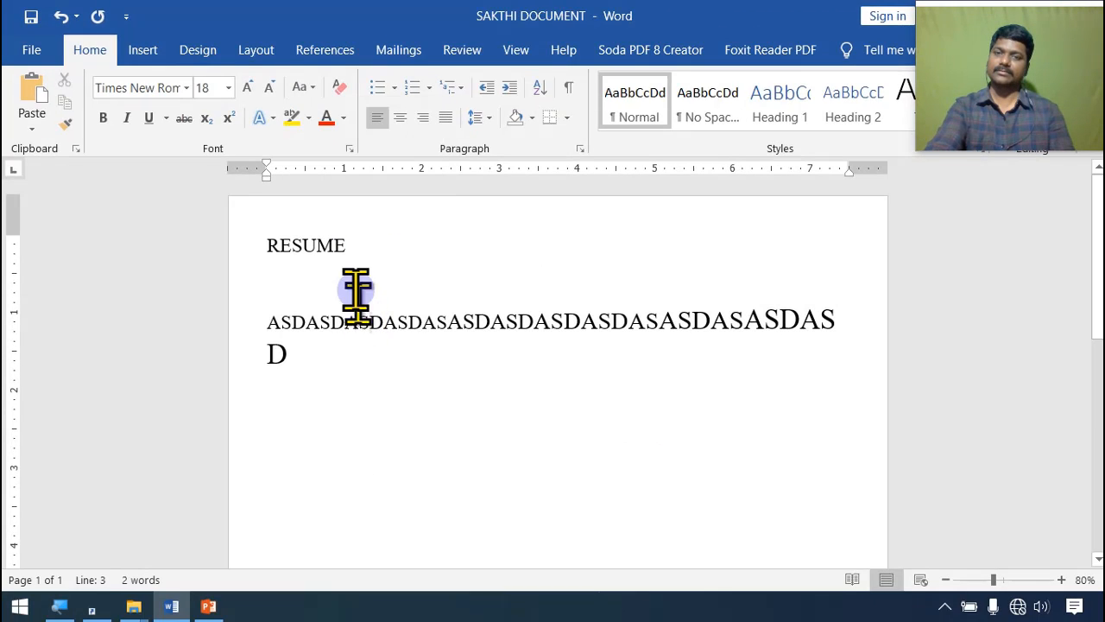
- Extend the heading line so that it reads RESUME RESUME RESUME
click(351, 246)
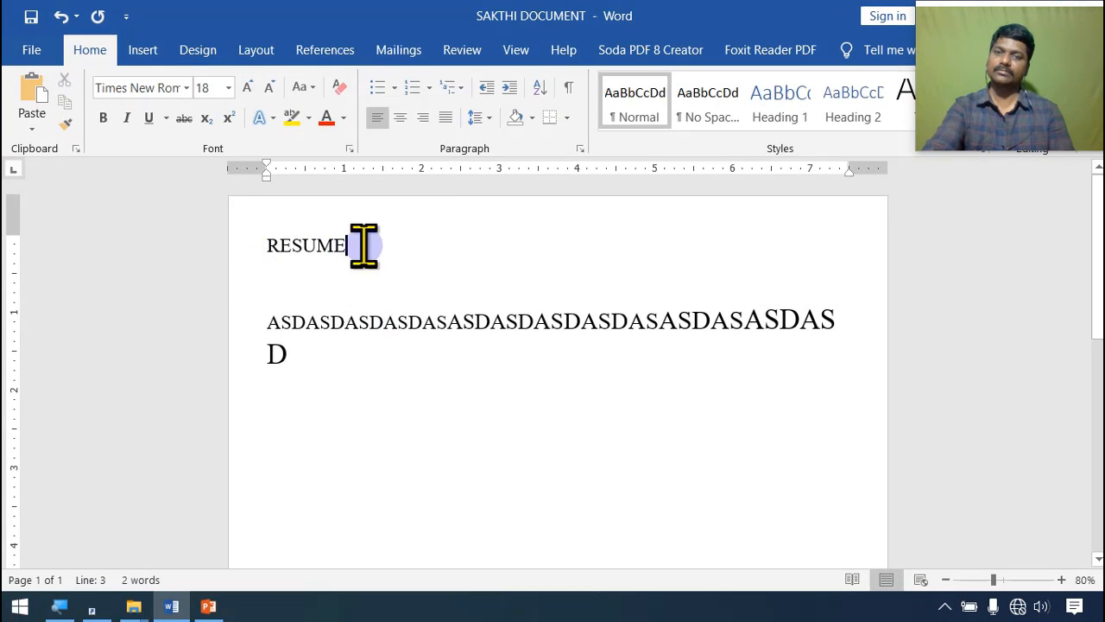
text(RESUME RESU)
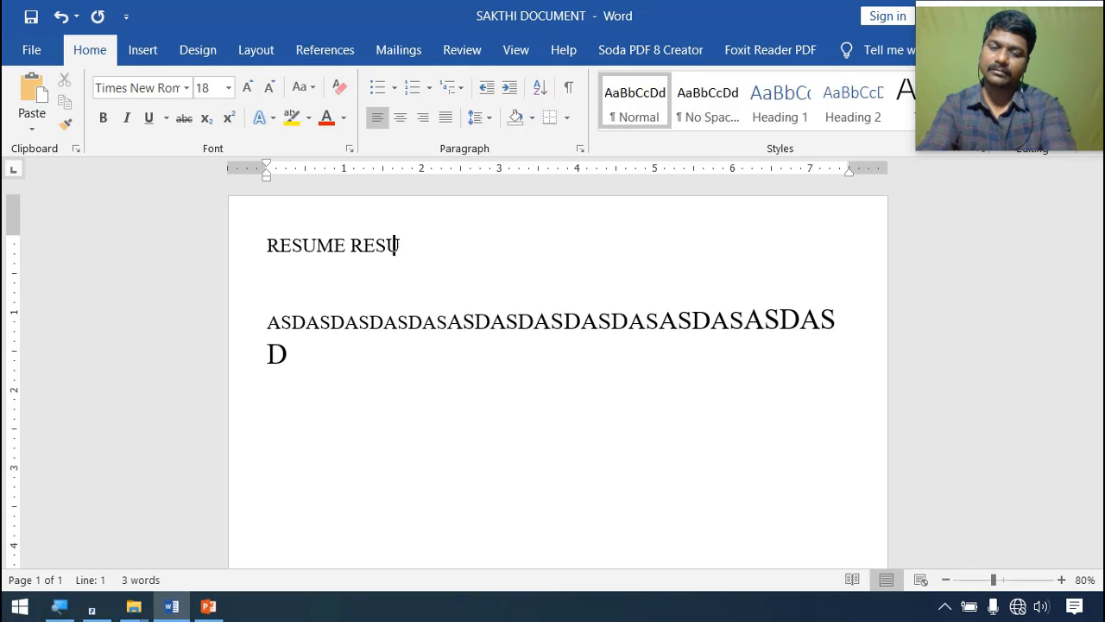
text(ME)
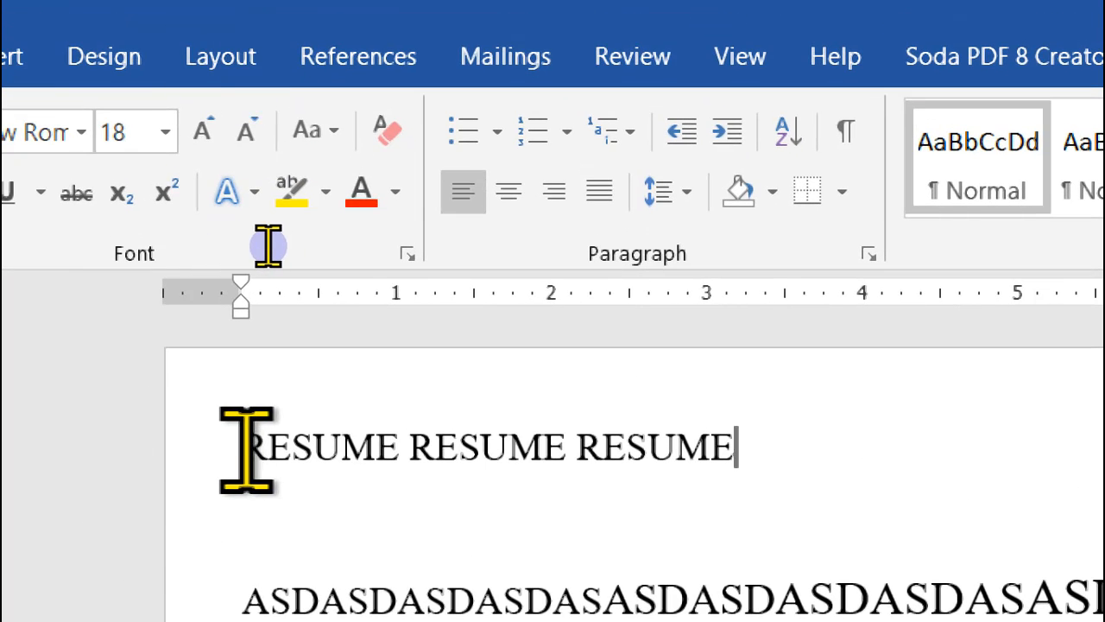
- Select the whole RESUME line and change its letter case to Sentence case, followed by lowercase
drag(247, 449, 777, 483)
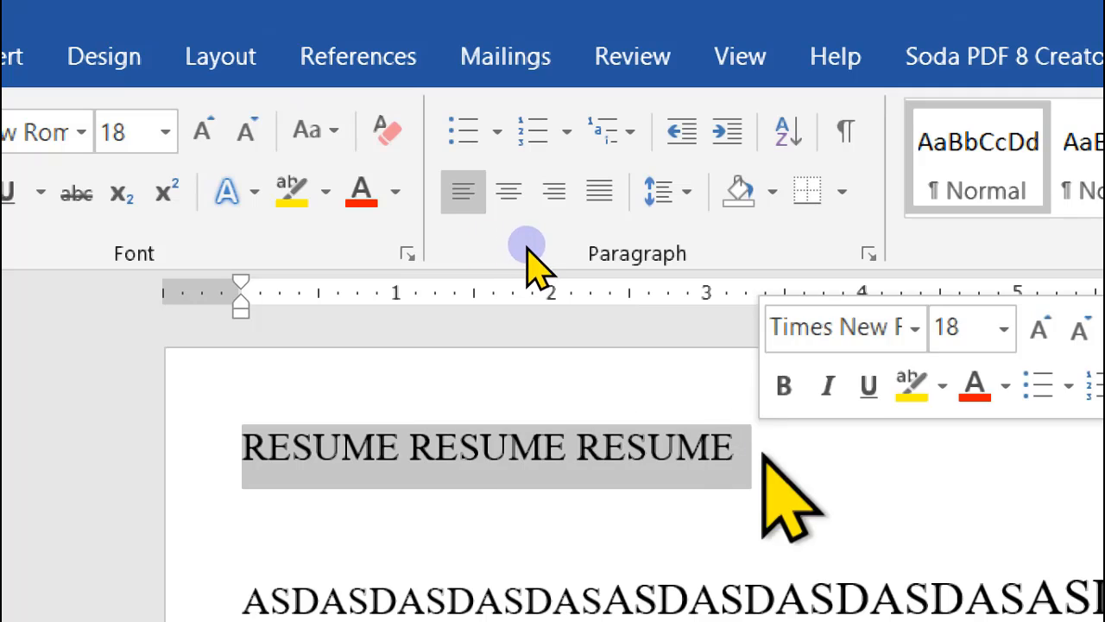
click(342, 117)
click(401, 180)
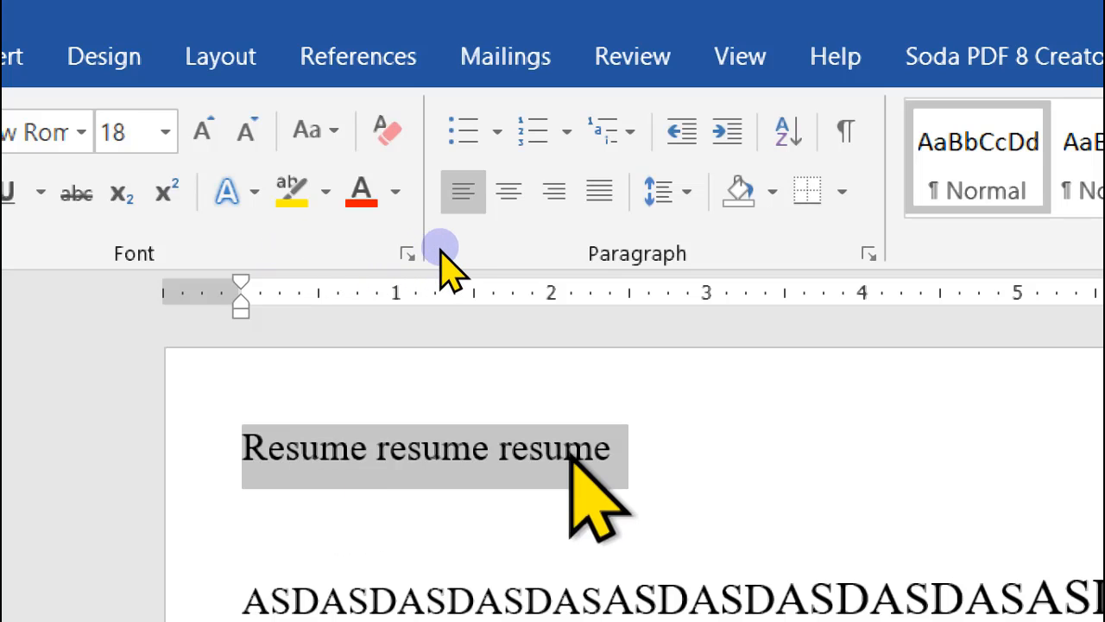
click(323, 117)
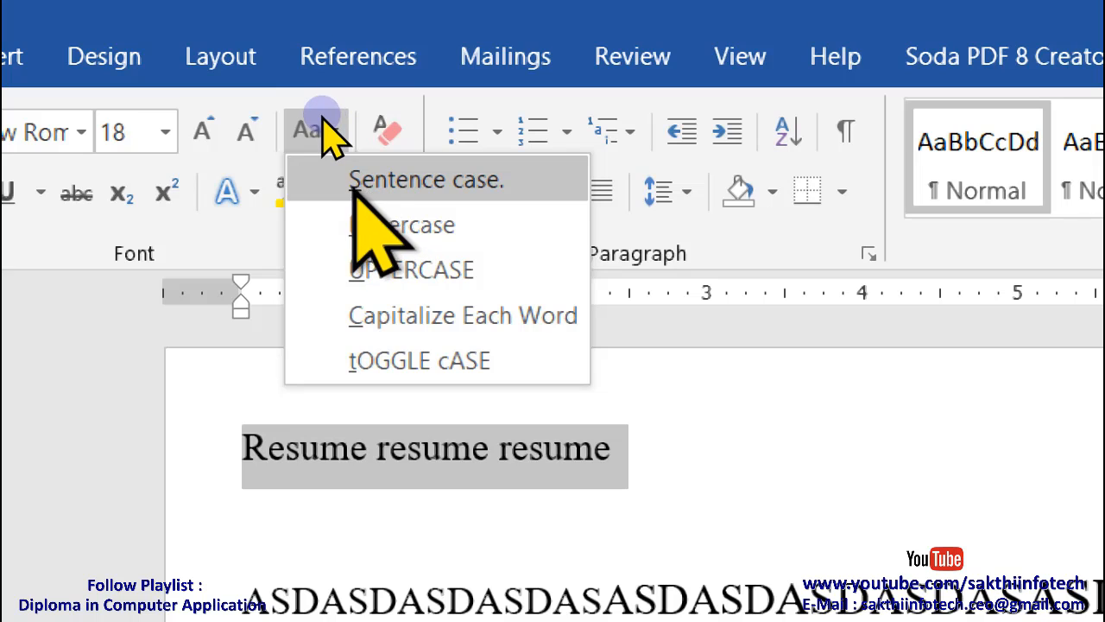
click(406, 225)
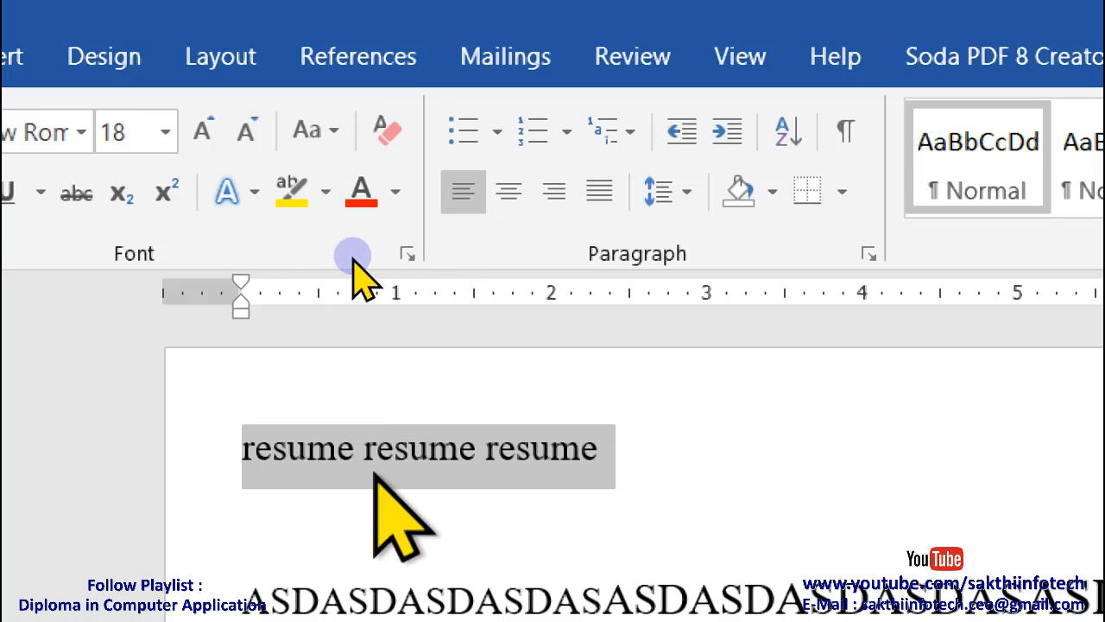
- Change the selected resume line to UPPERCASE, followed by Capitalize Each Word
click(330, 132)
click(411, 270)
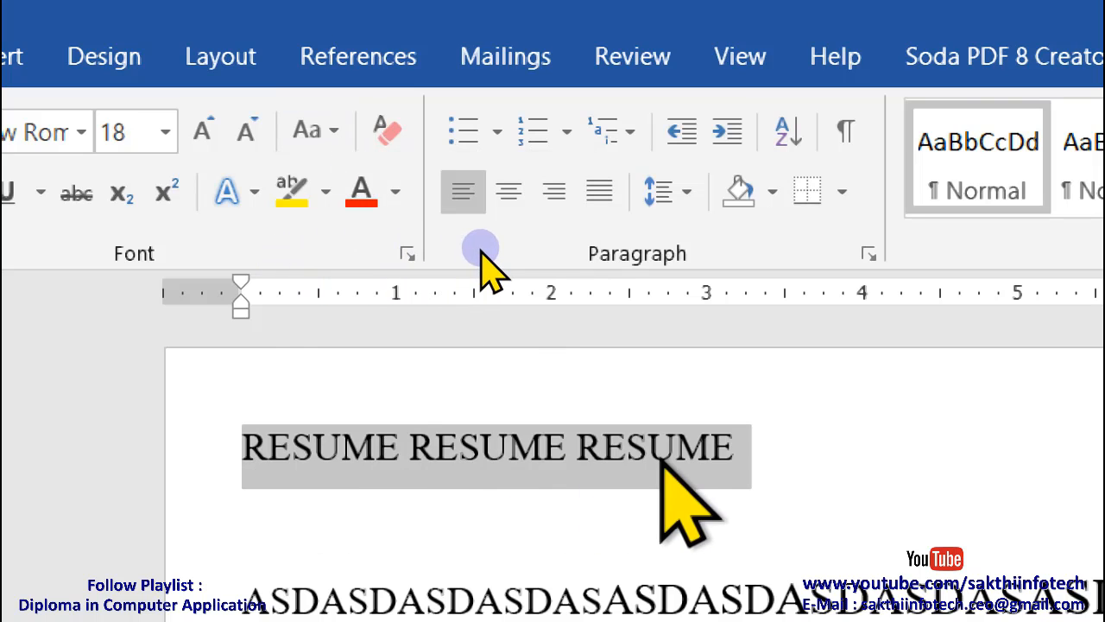
click(313, 121)
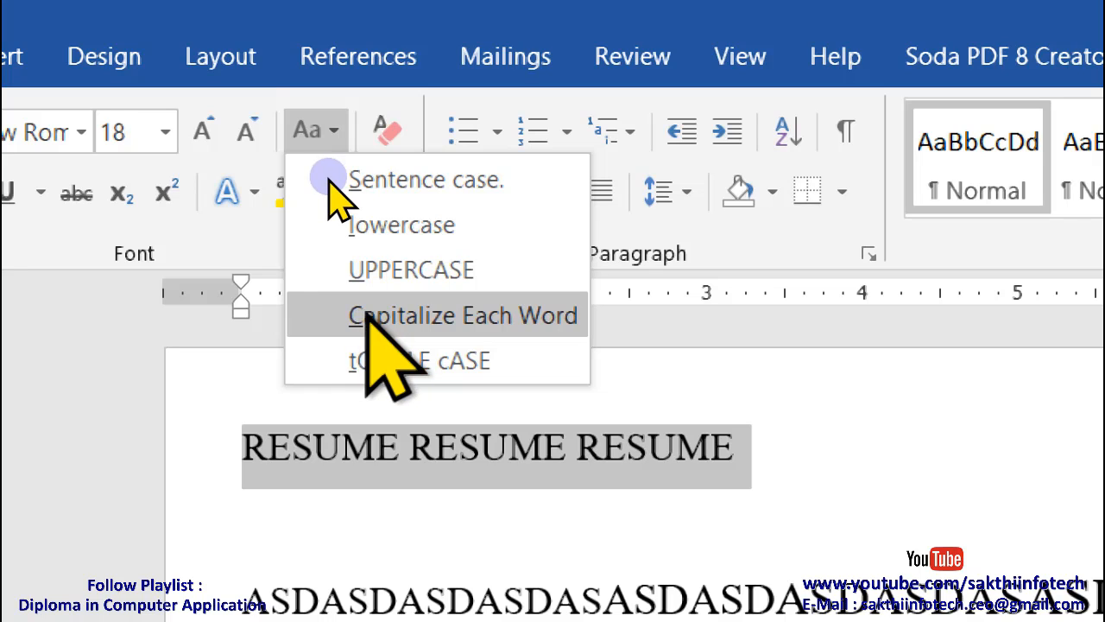
click(371, 316)
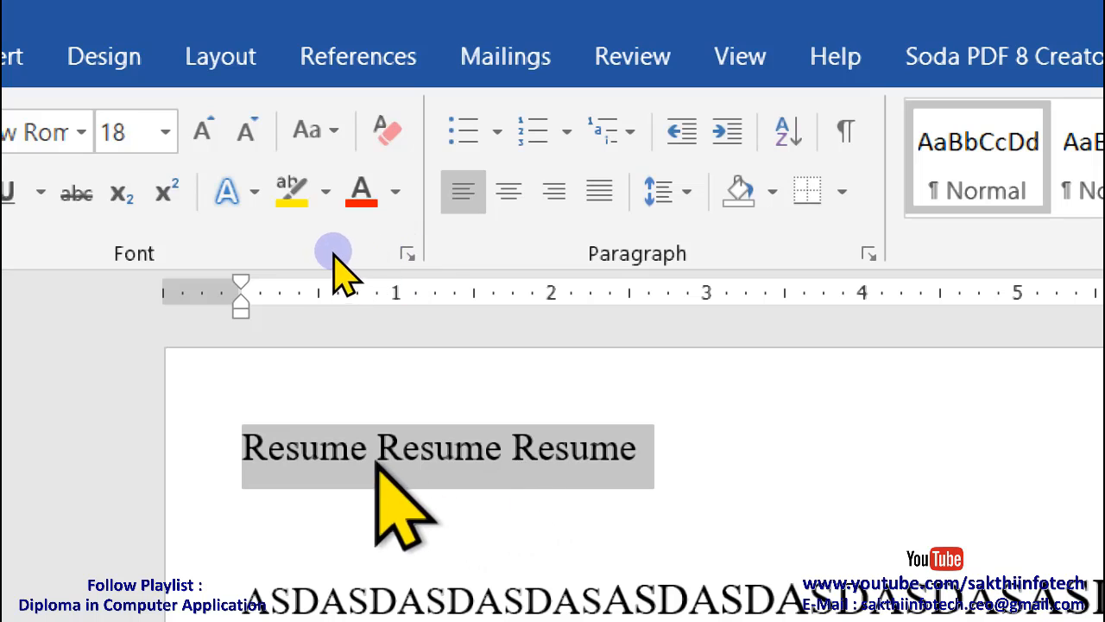
- Apply tOGGLE cASE to the selected resume line and leave the case options without another change
click(313, 128)
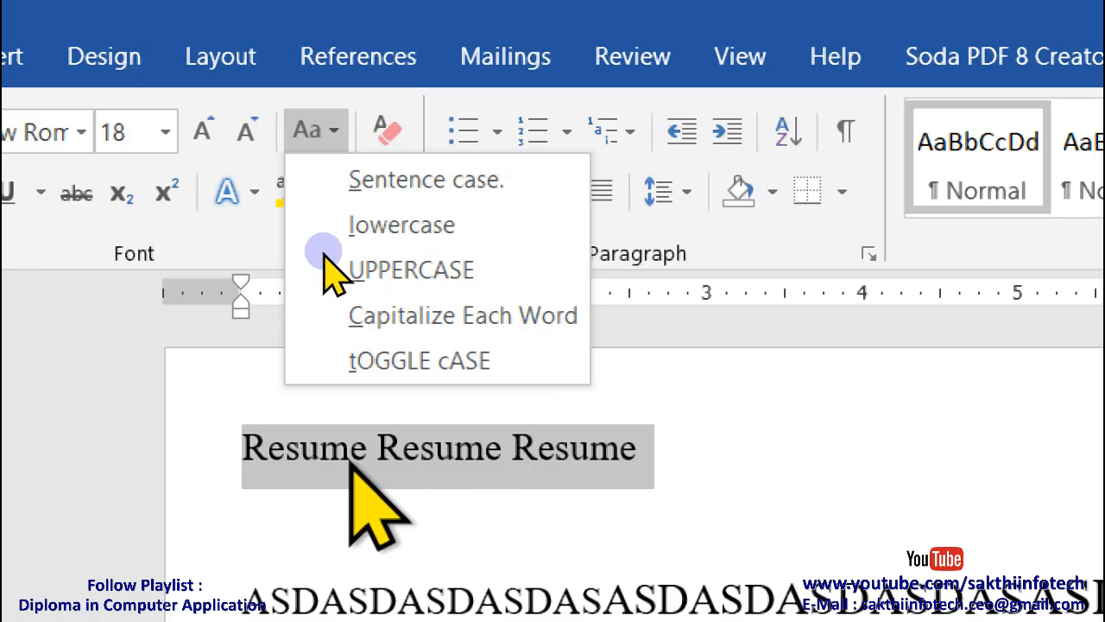
click(466, 362)
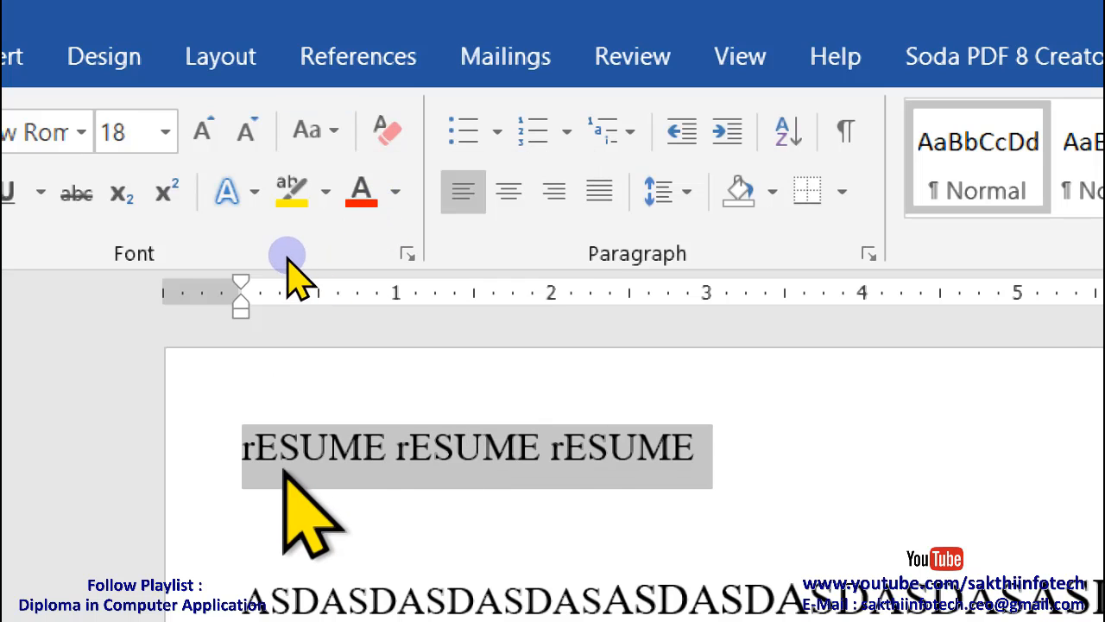
click(313, 129)
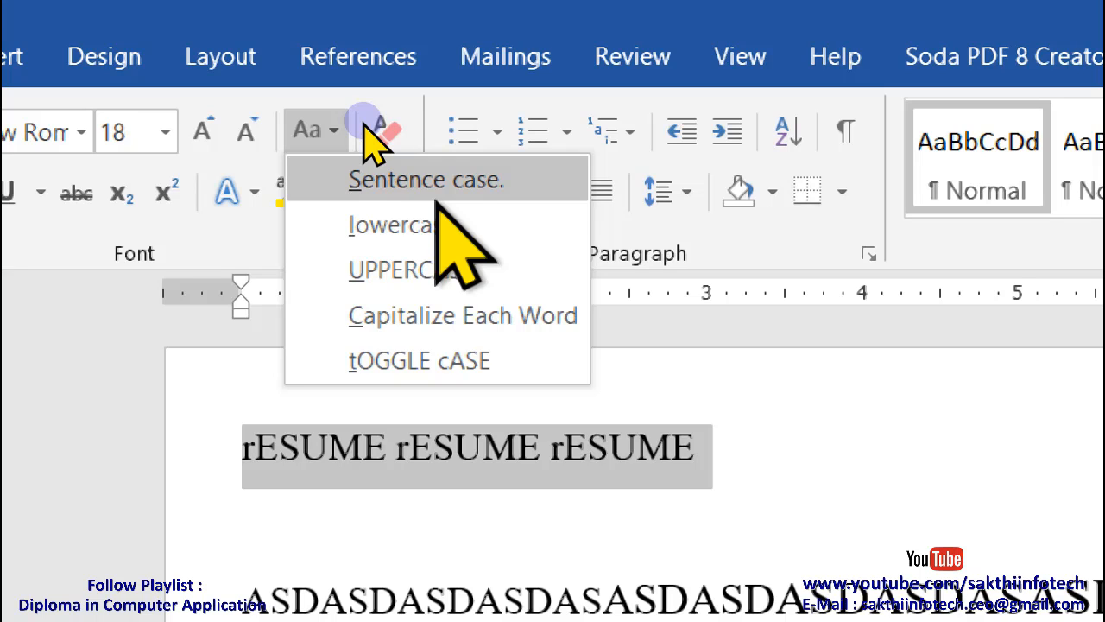
click(744, 444)
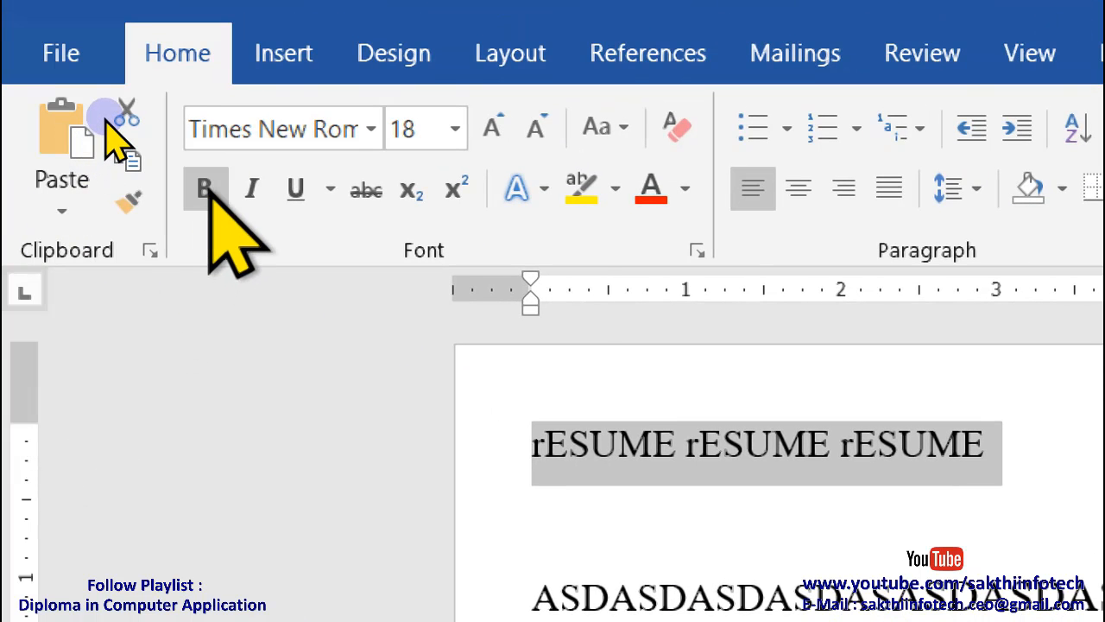
- Make the whole selected resume heading line bold
click(205, 187)
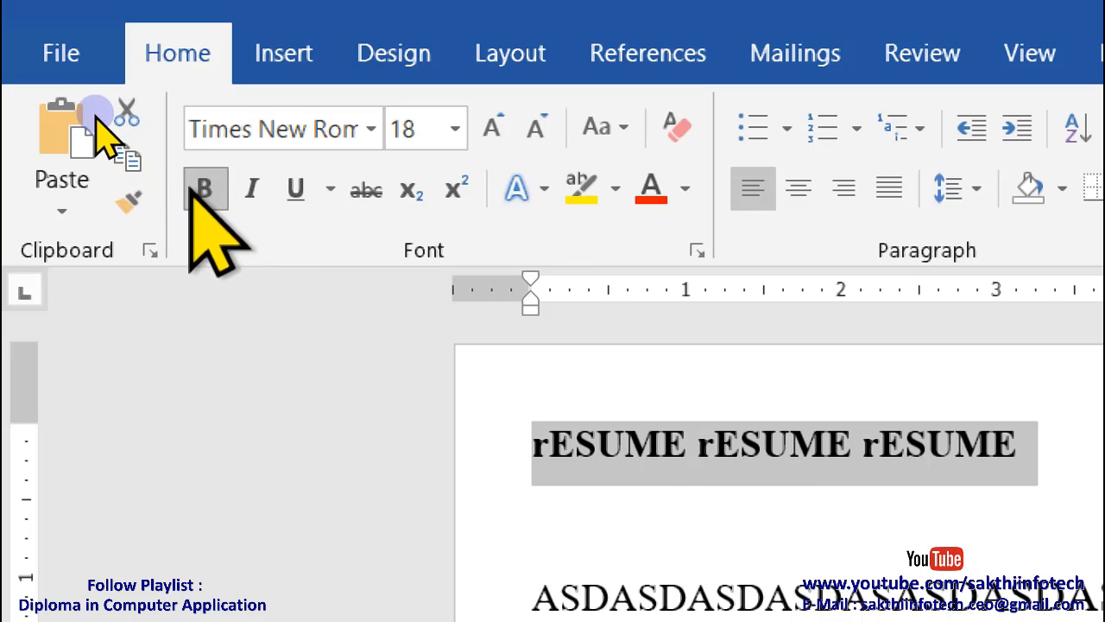
click(647, 486)
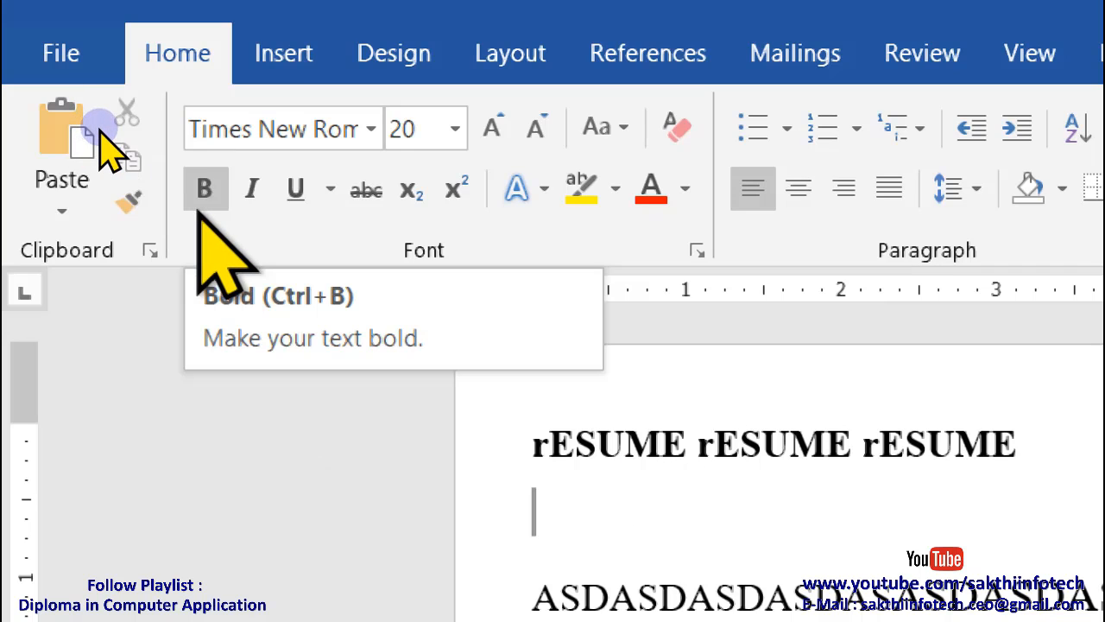
- Italicize the first word of the resume heading line
click(253, 194)
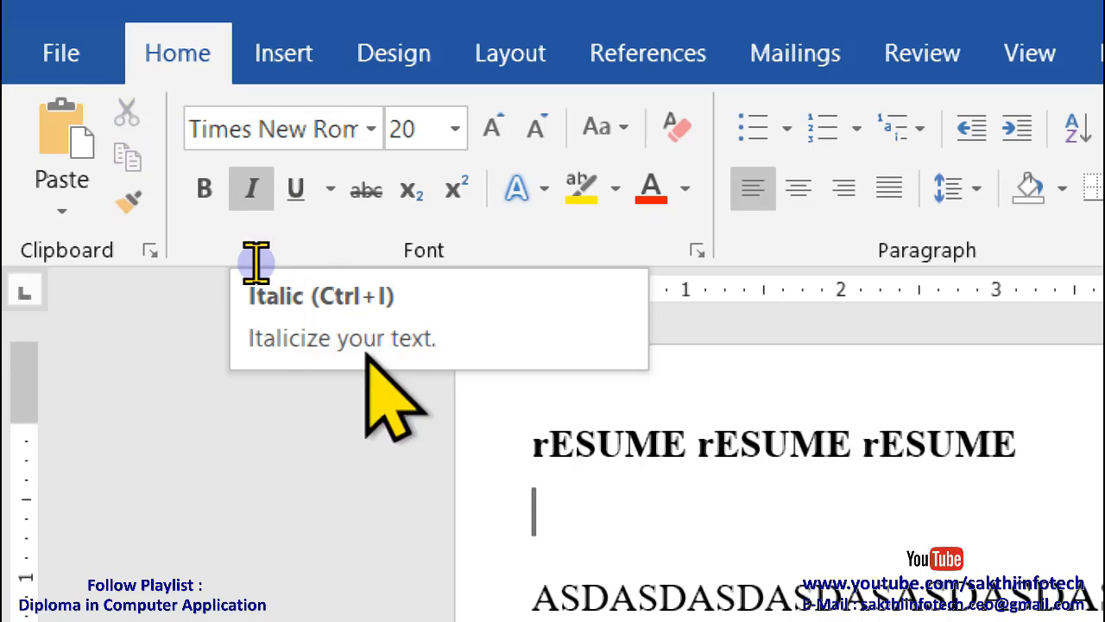
click(512, 445)
drag(537, 445, 682, 462)
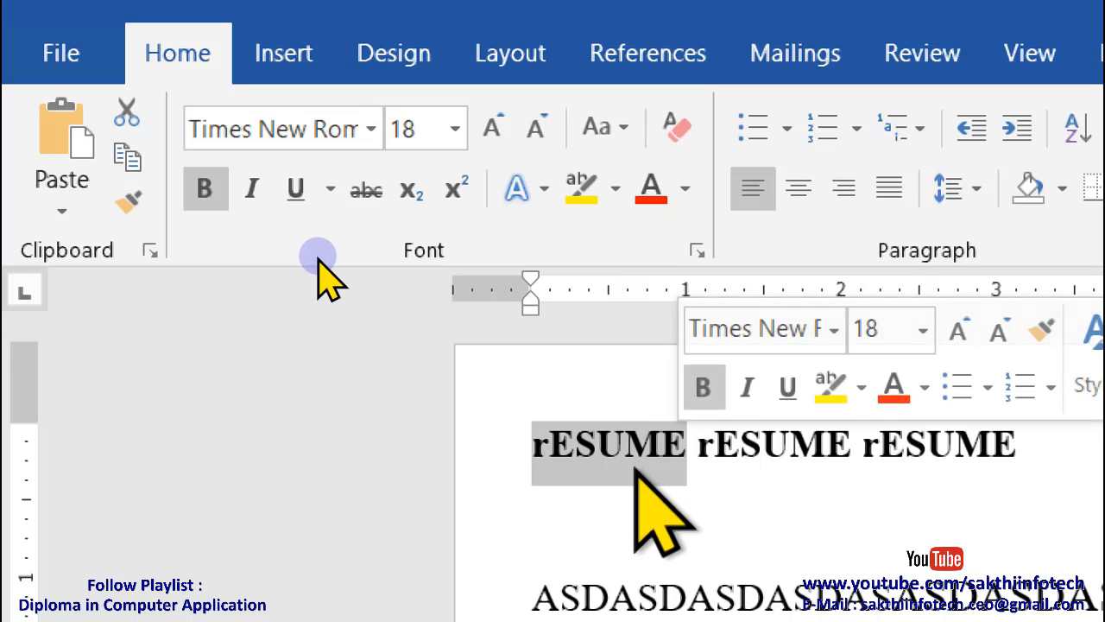
click(252, 189)
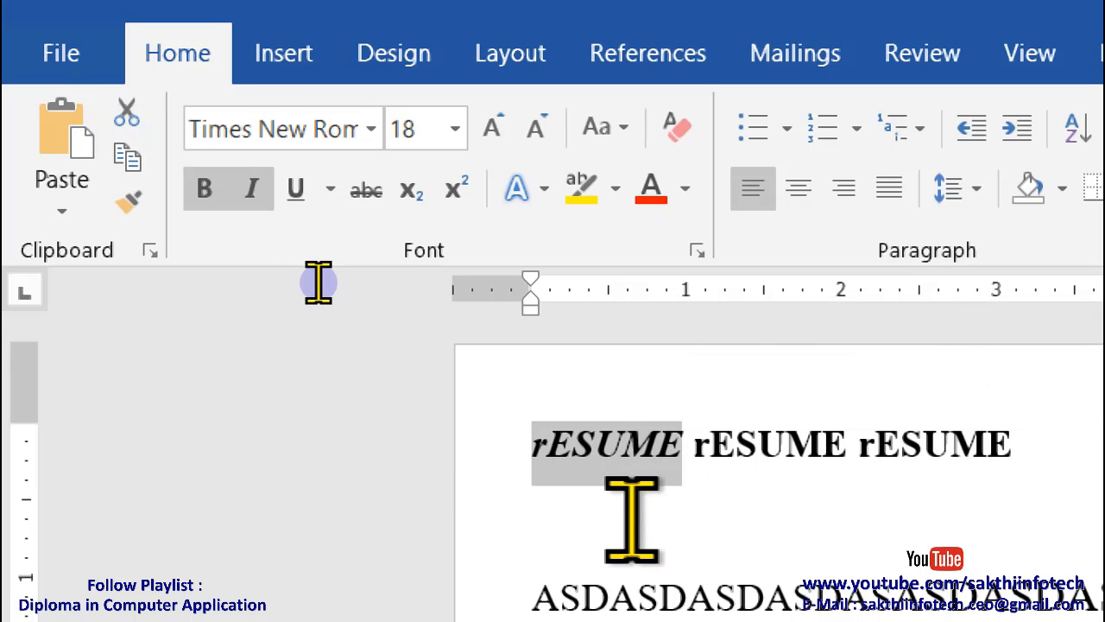
click(604, 486)
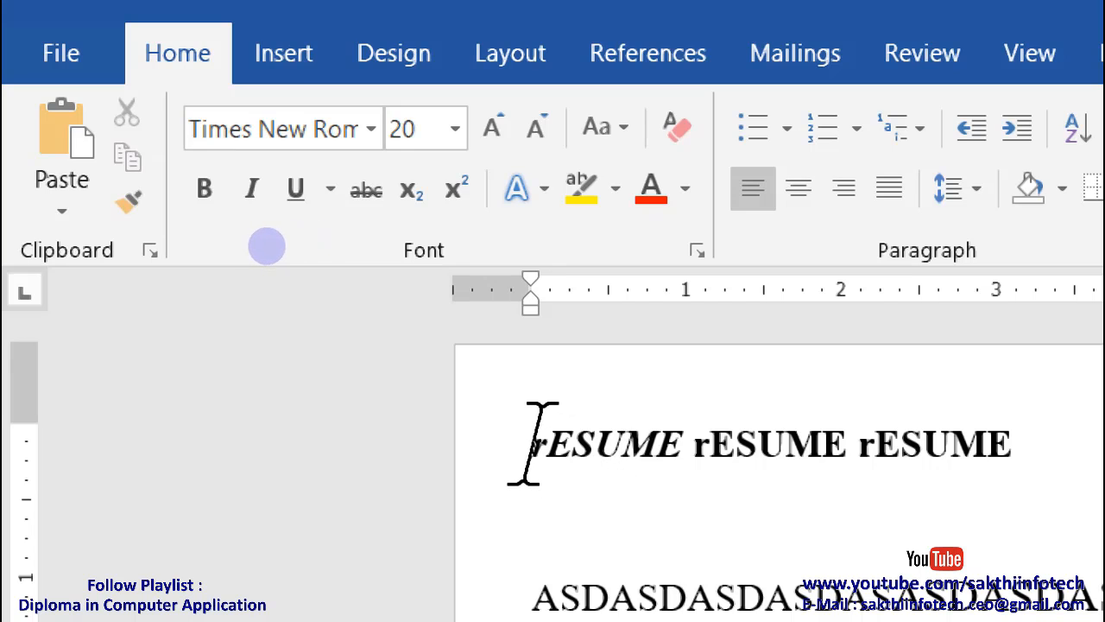
- Remove both the italic and the bold formatting from the first word of the heading line
drag(566, 443, 682, 445)
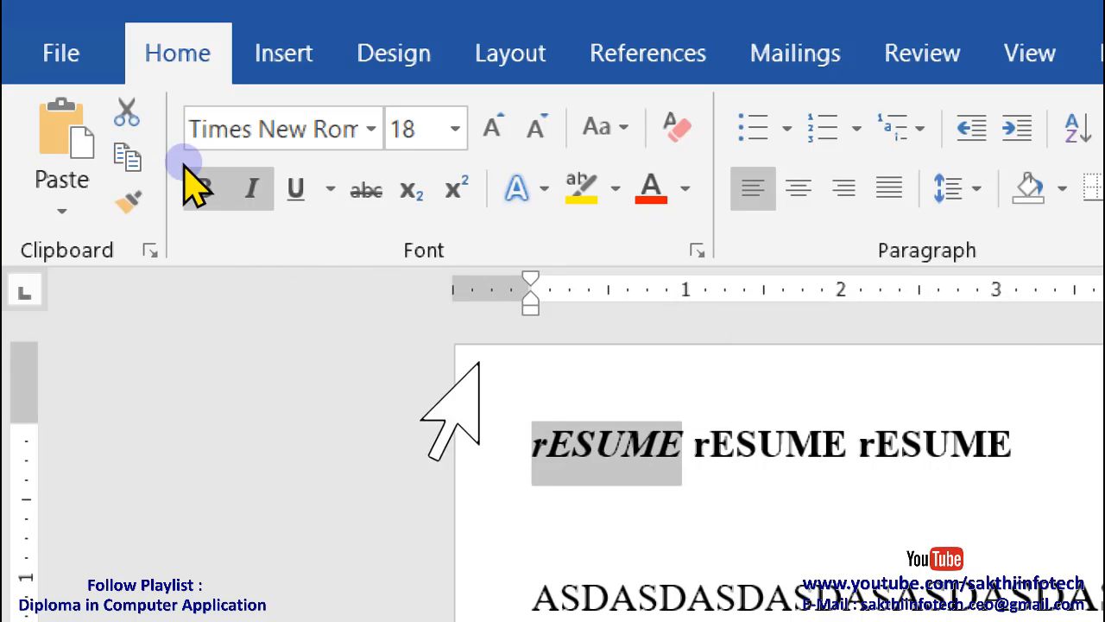
click(252, 188)
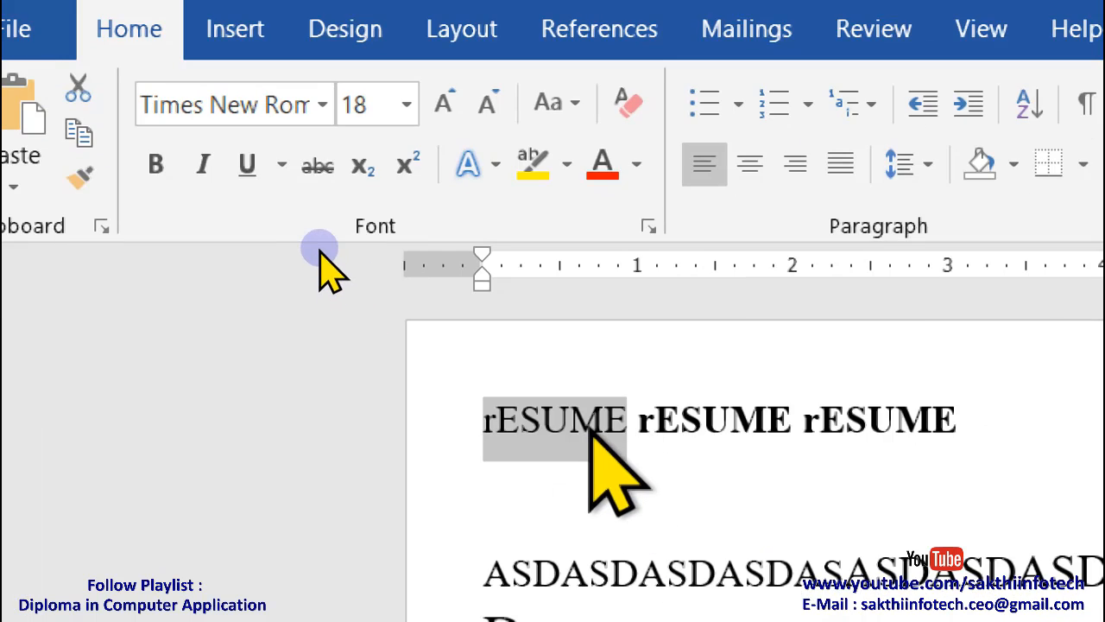
key(ctrl+b)
click(661, 439)
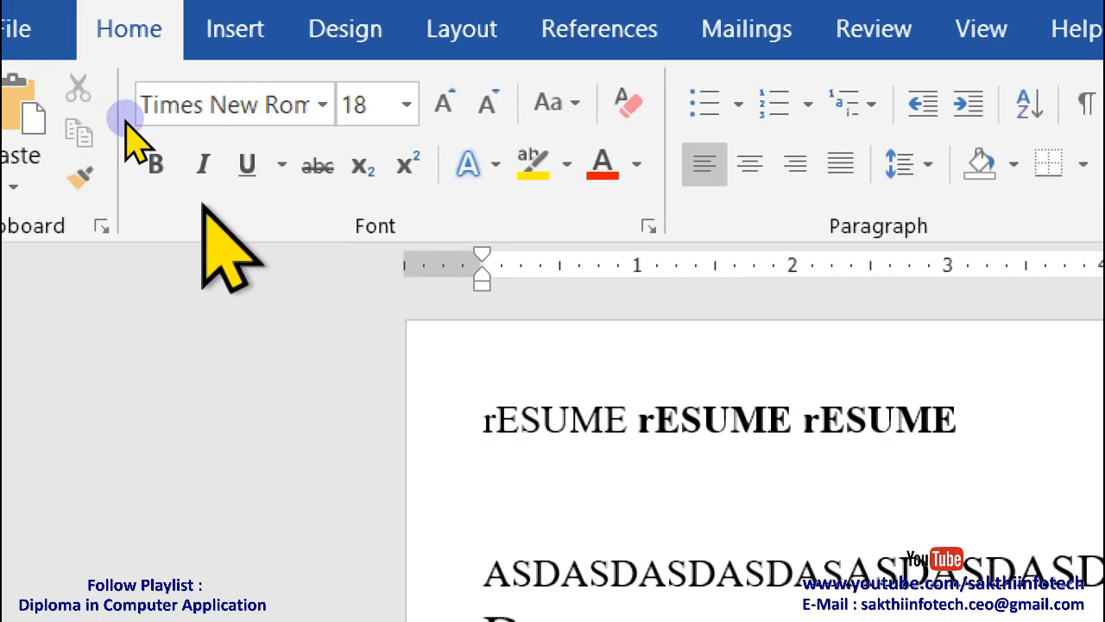
- Underline the first two words of the heading line and set the underline color to orange
click(485, 422)
drag(488, 419, 790, 421)
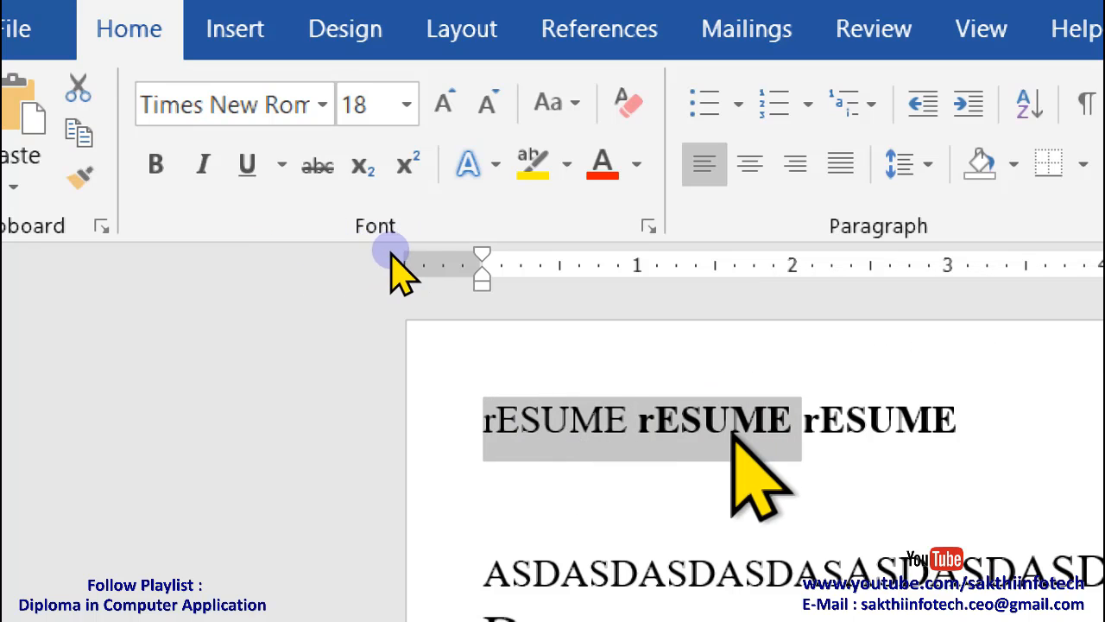
click(245, 165)
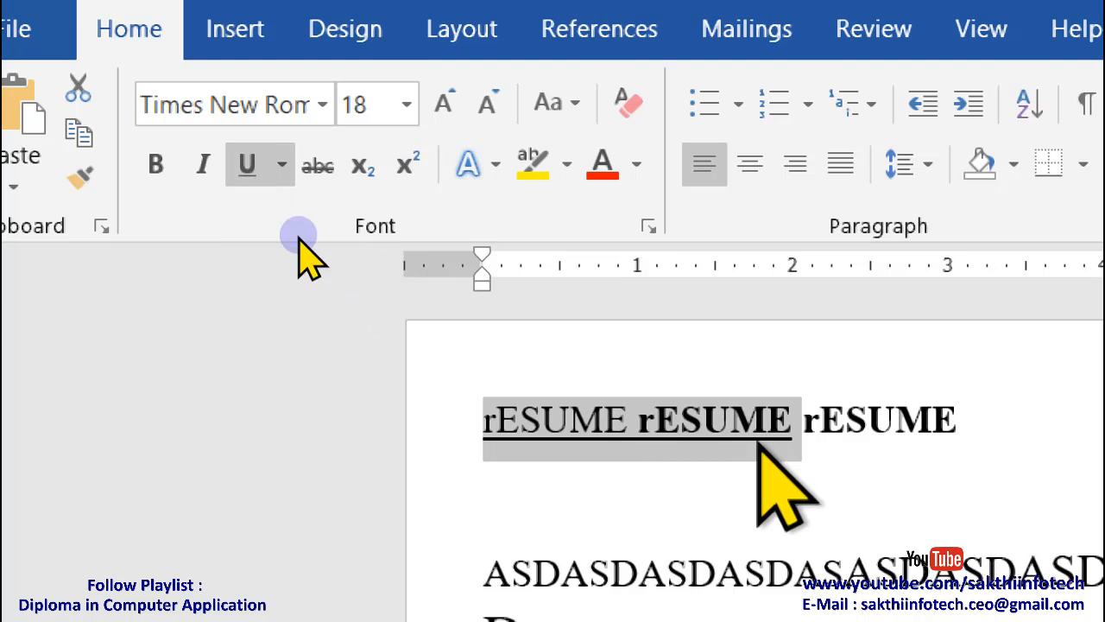
click(283, 164)
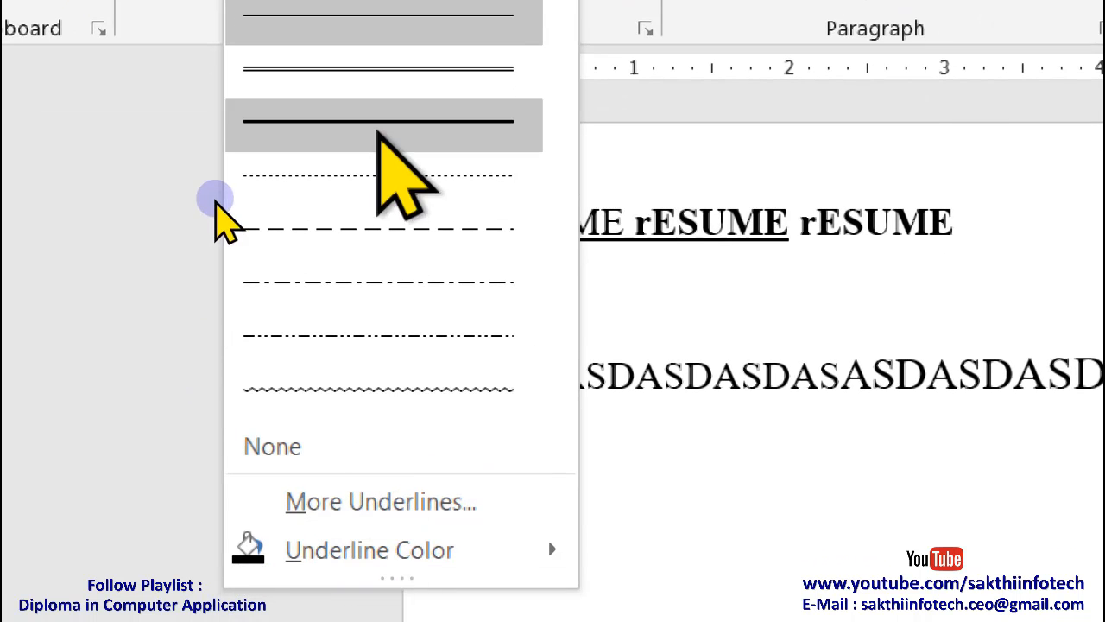
mouse_move(410, 552)
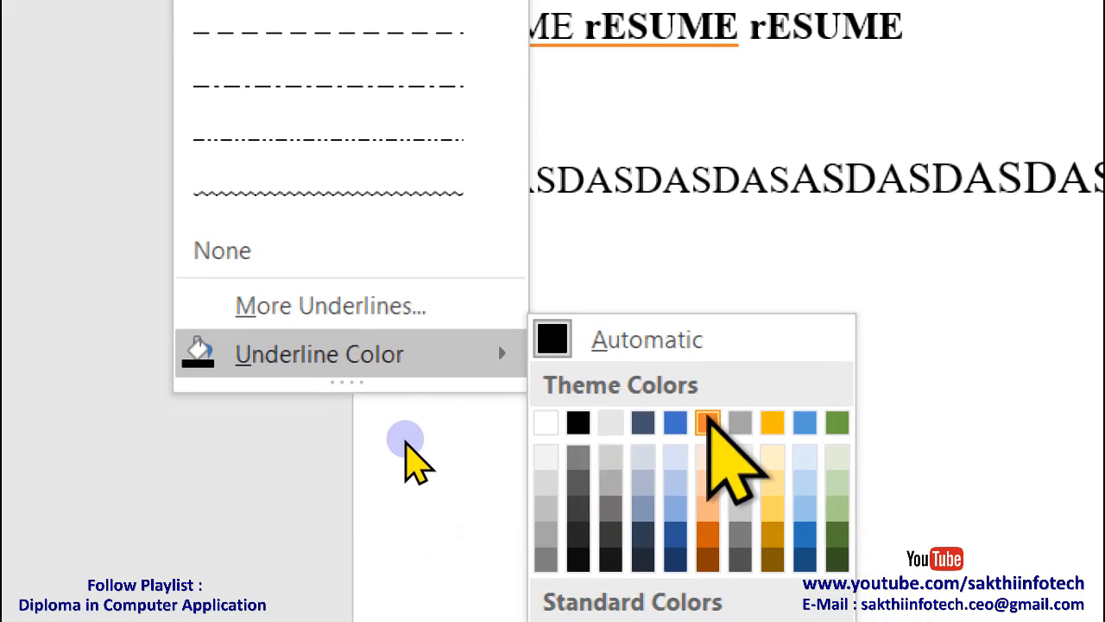
click(708, 422)
click(600, 26)
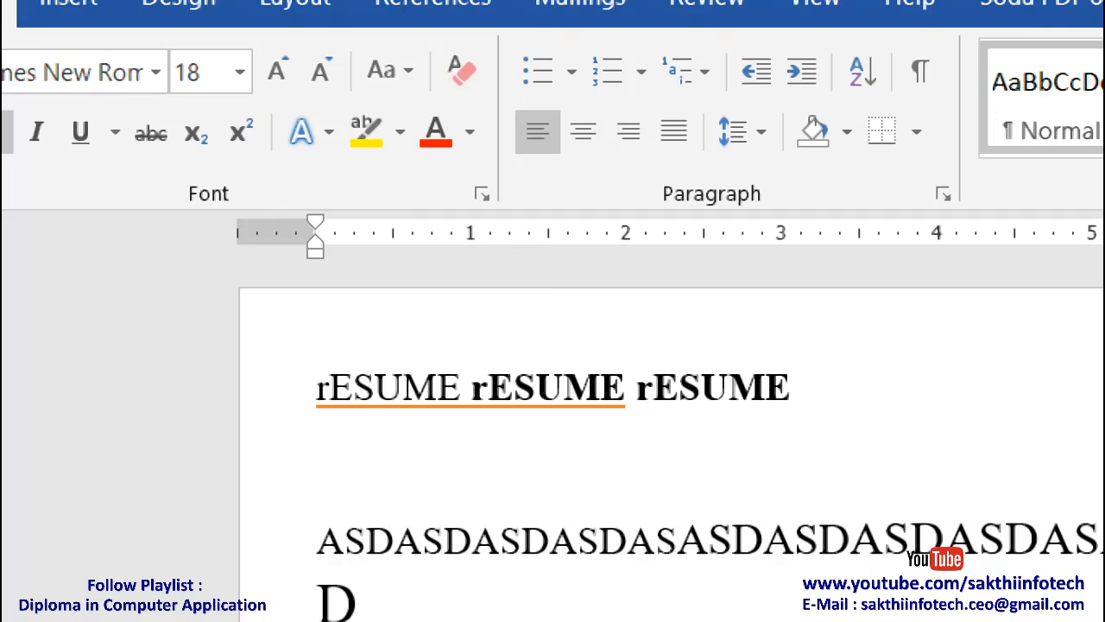
- Add the text RS 4000 RS 2300 on a separate line below the heading and strike through RS 4000
key(Return)
key(Return)
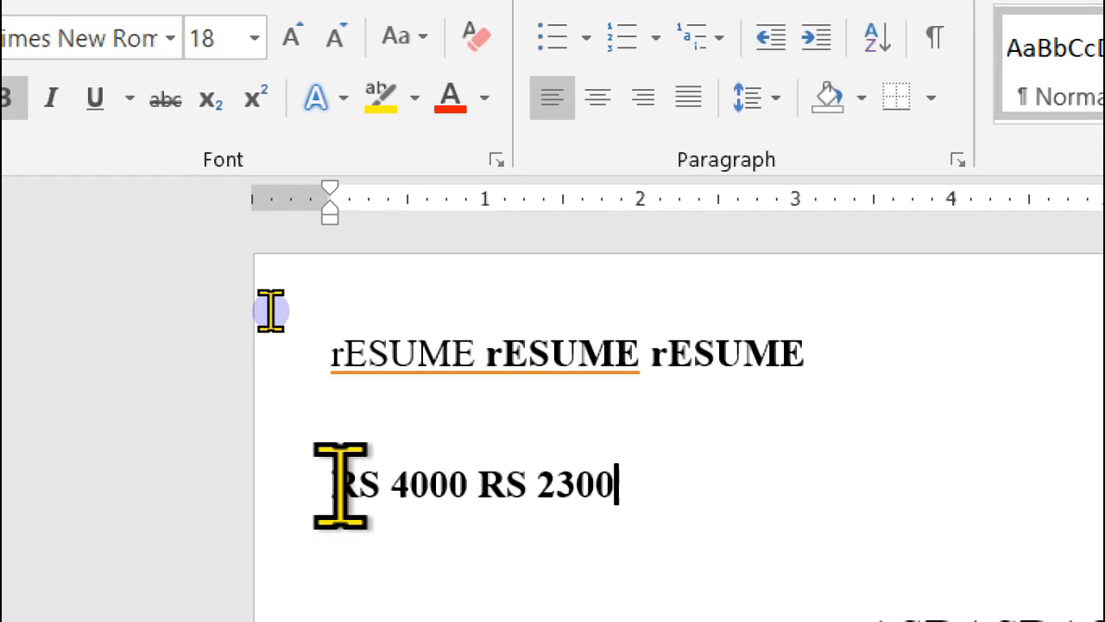
drag(333, 483, 477, 484)
click(168, 98)
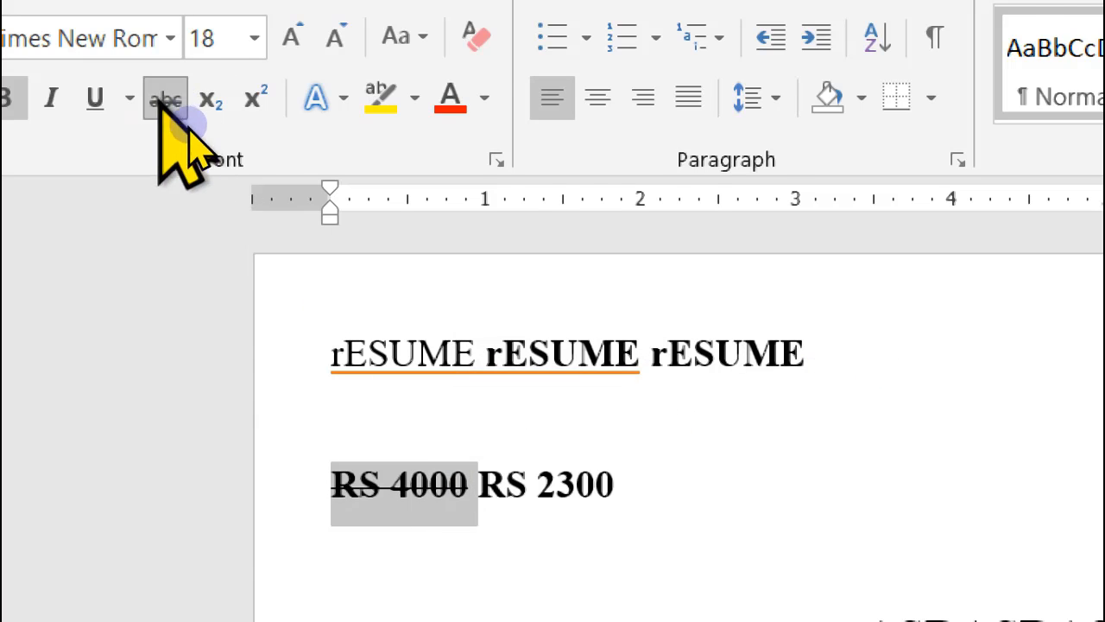
click(354, 518)
click(305, 442)
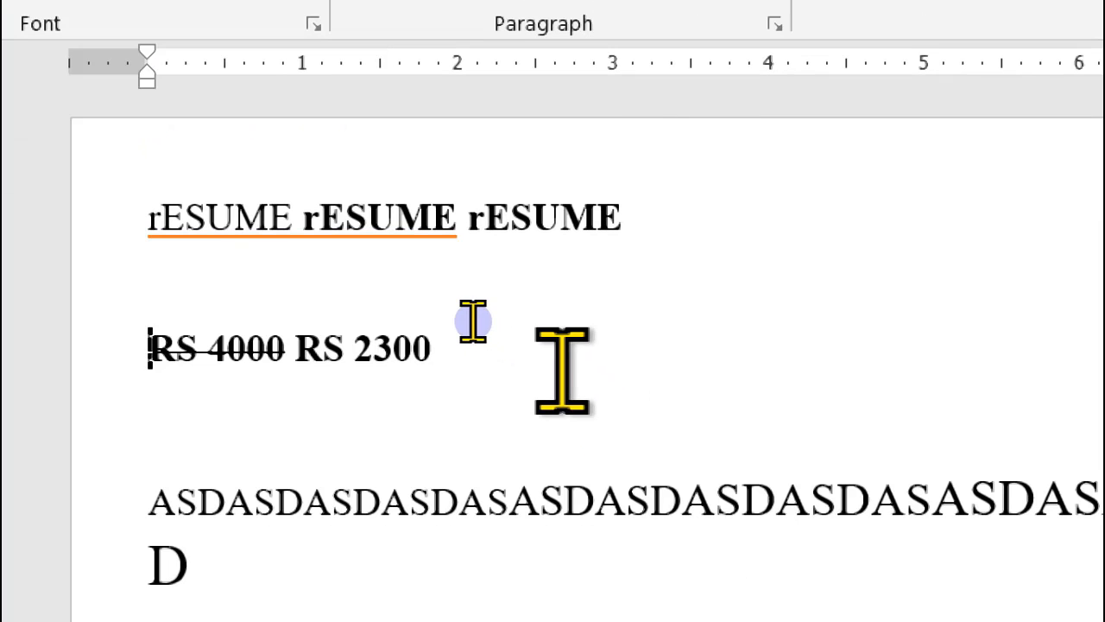
- Insert a line above the heading containing A2 and format its 2 as subscript
click(735, 471)
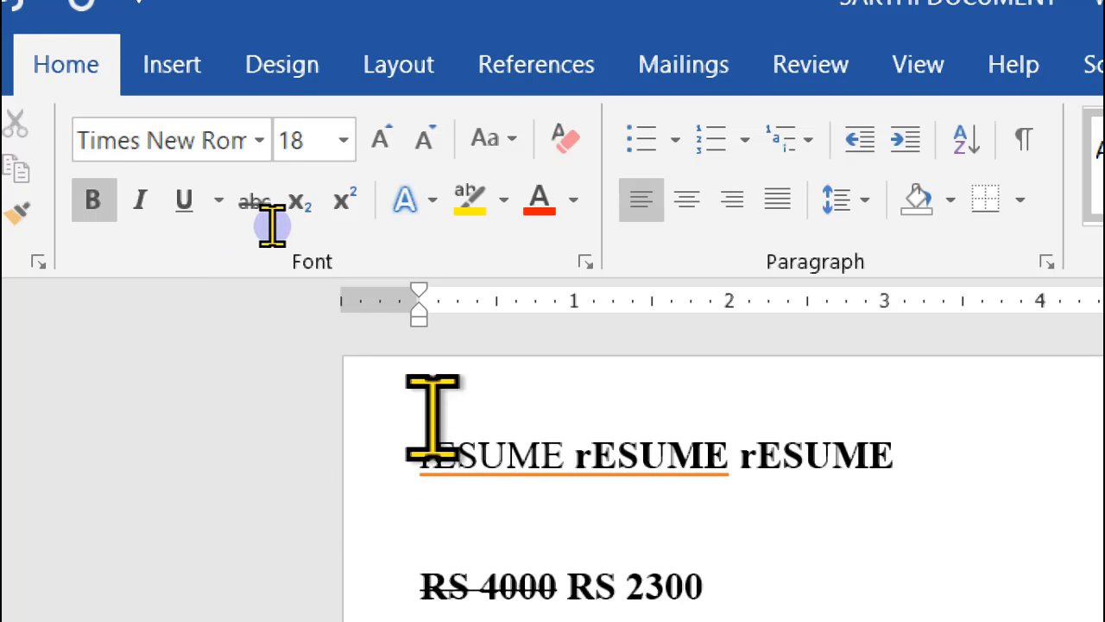
click(450, 490)
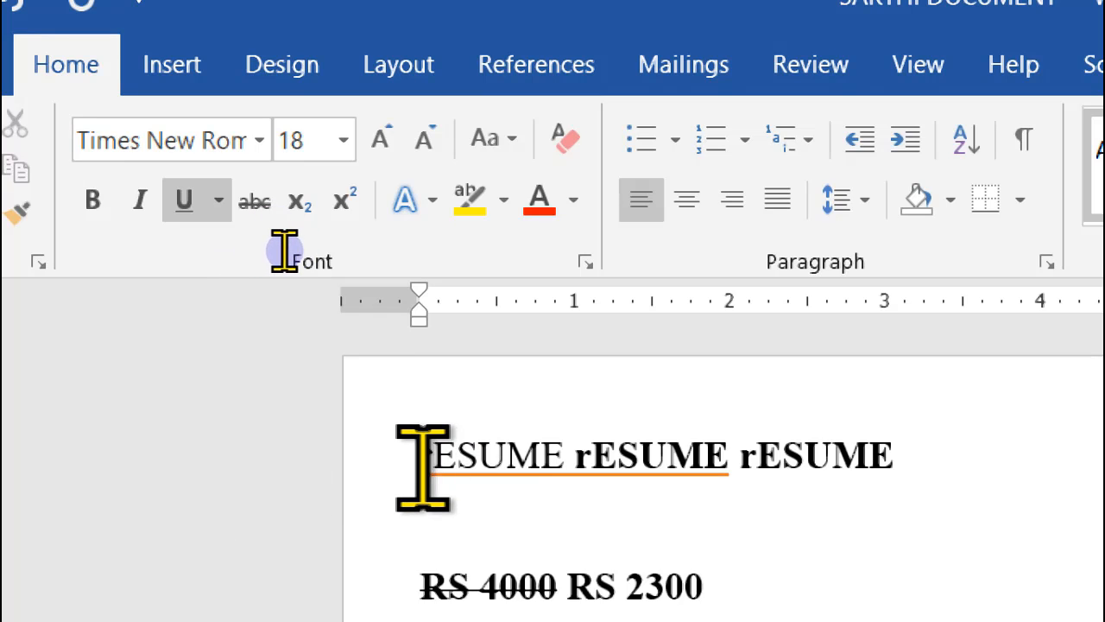
key(Return)
key(Up)
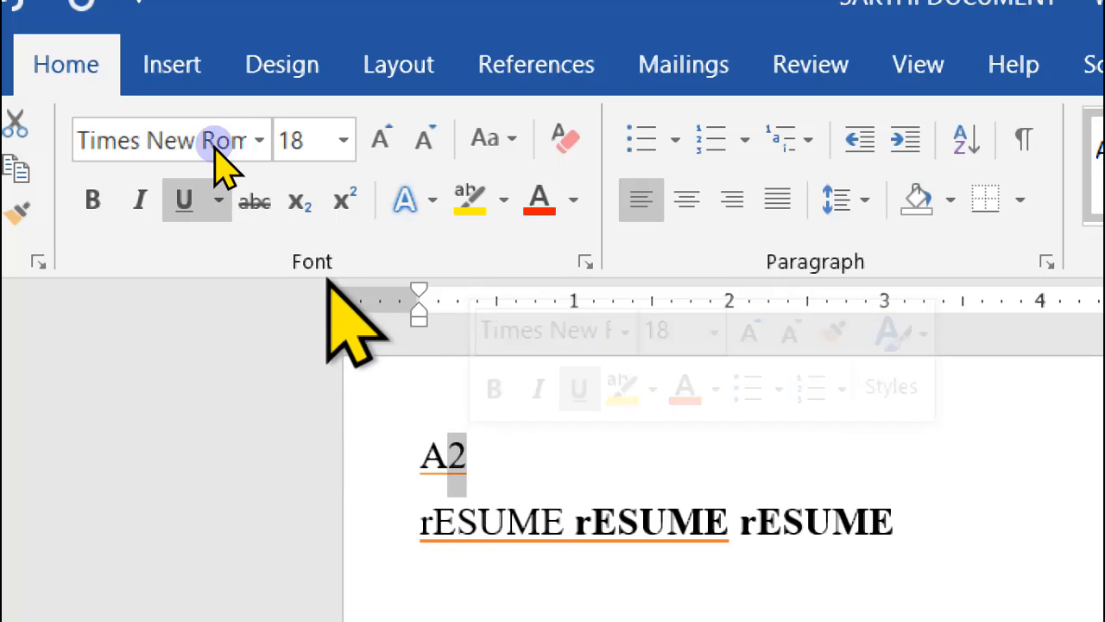
click(298, 201)
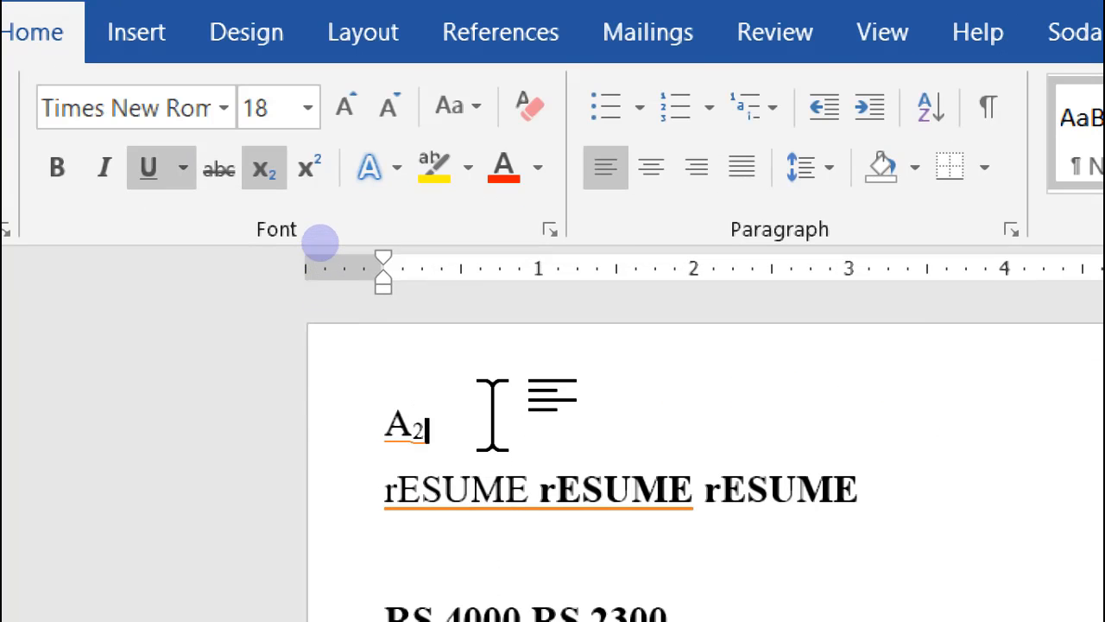
- Insert H2O in front of the A2 text on the first line and format the 2 in H2O as subscript
click(383, 434)
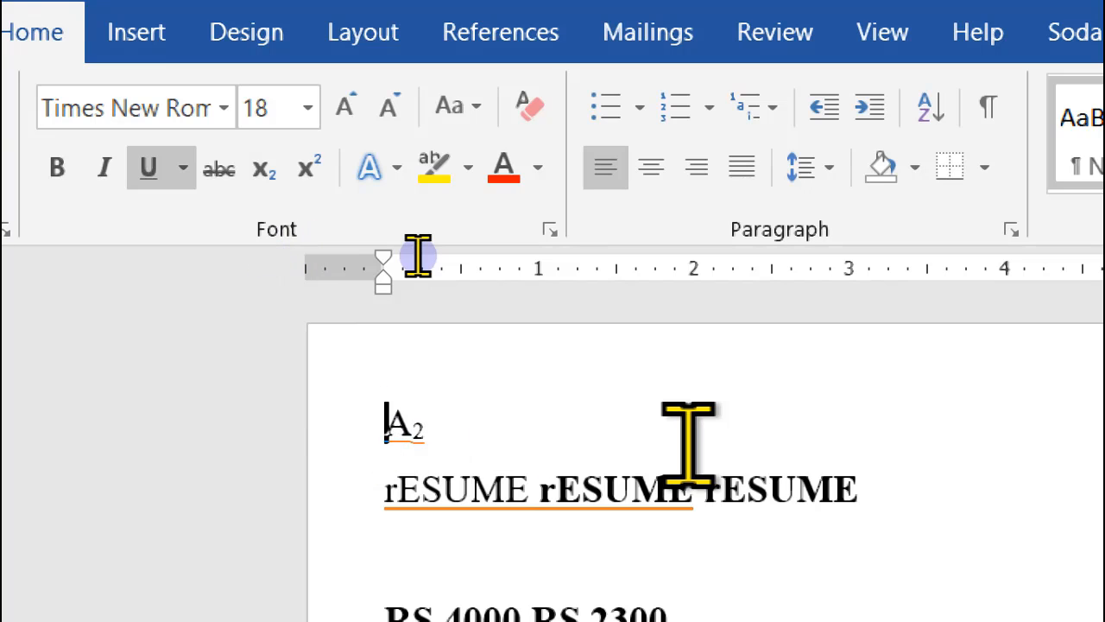
text(H2O)
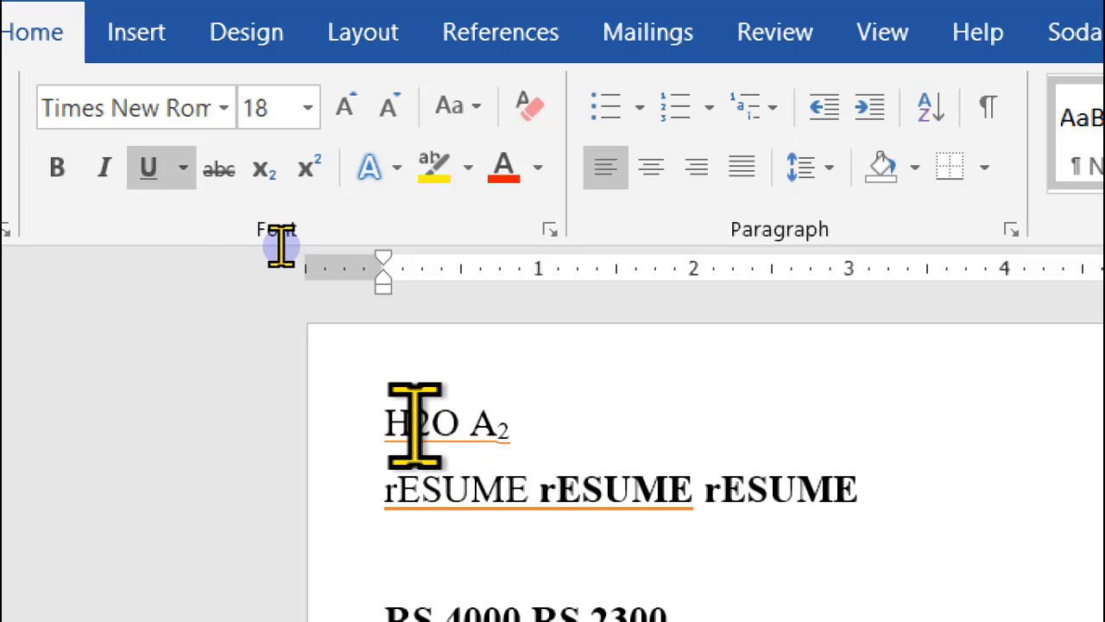
drag(413, 423, 430, 423)
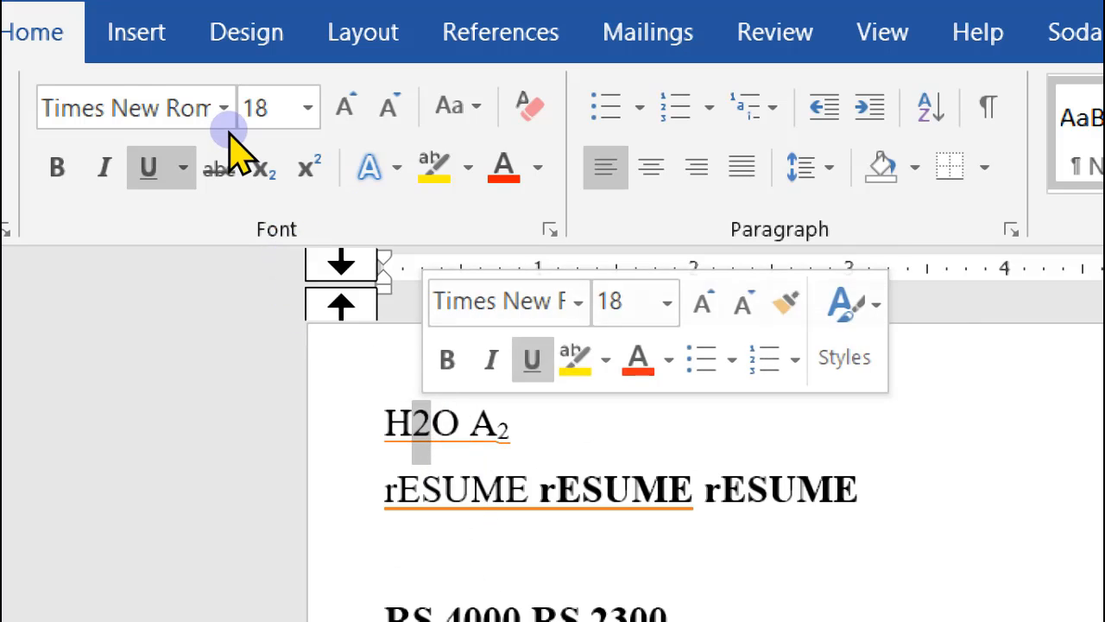
click(448, 424)
- Insert the expression A2+2AB+B2 at the start of the first line, separated from H2O by spaces
click(386, 423)
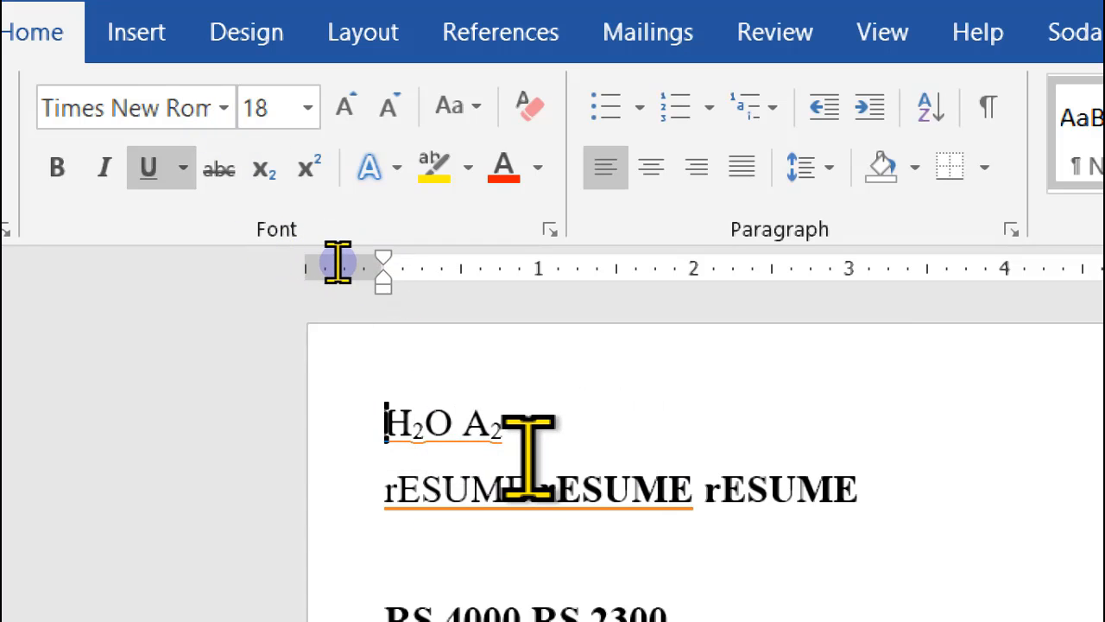
text(A2)
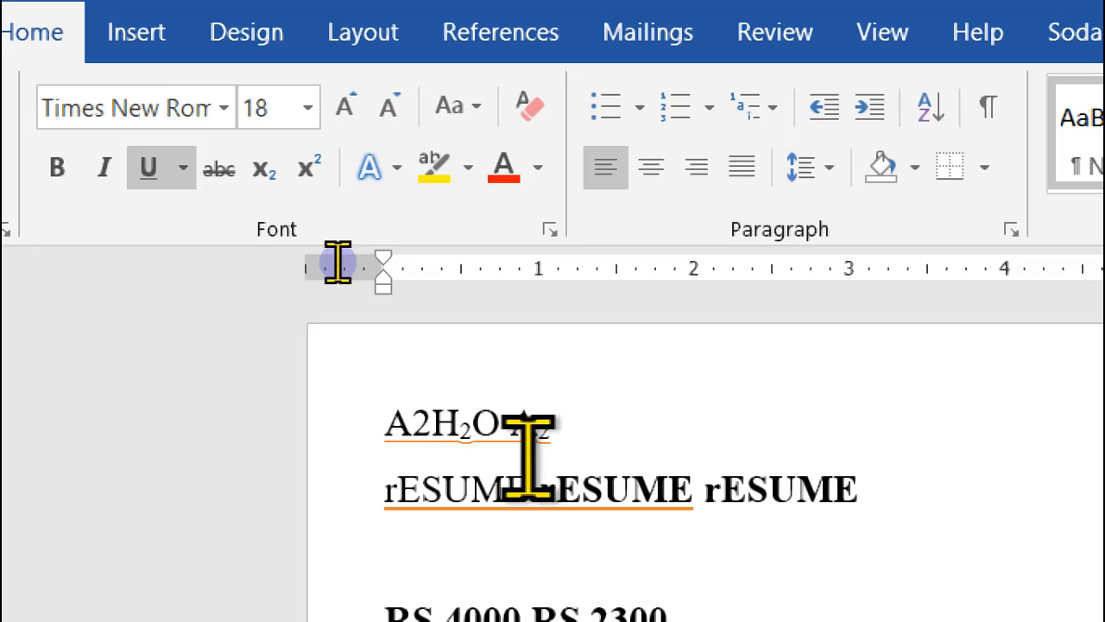
text(+2A)
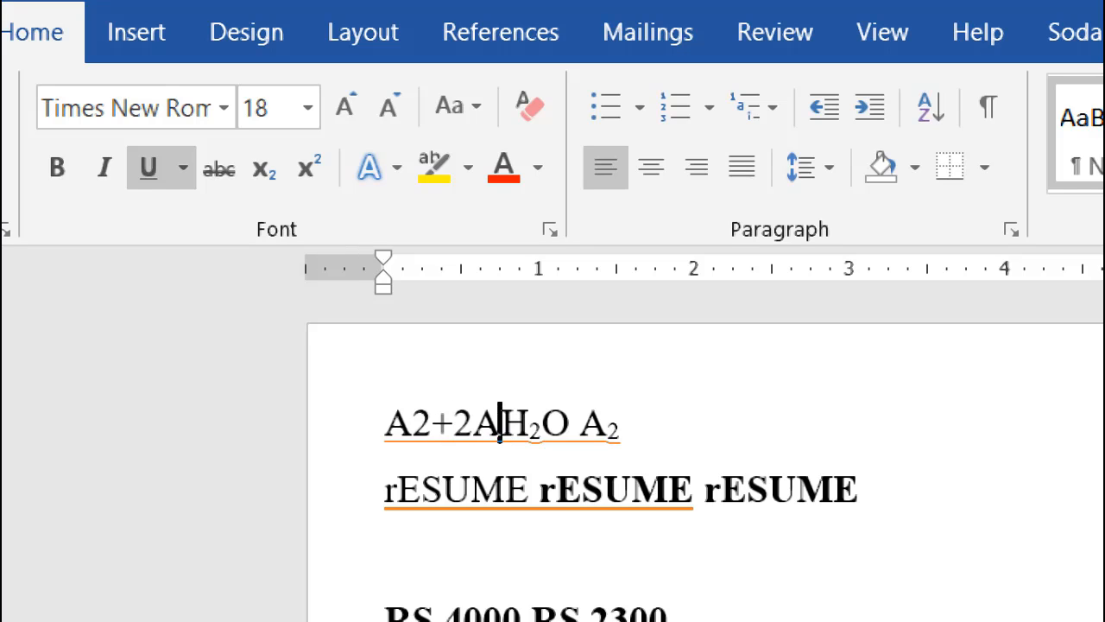
text(B+)
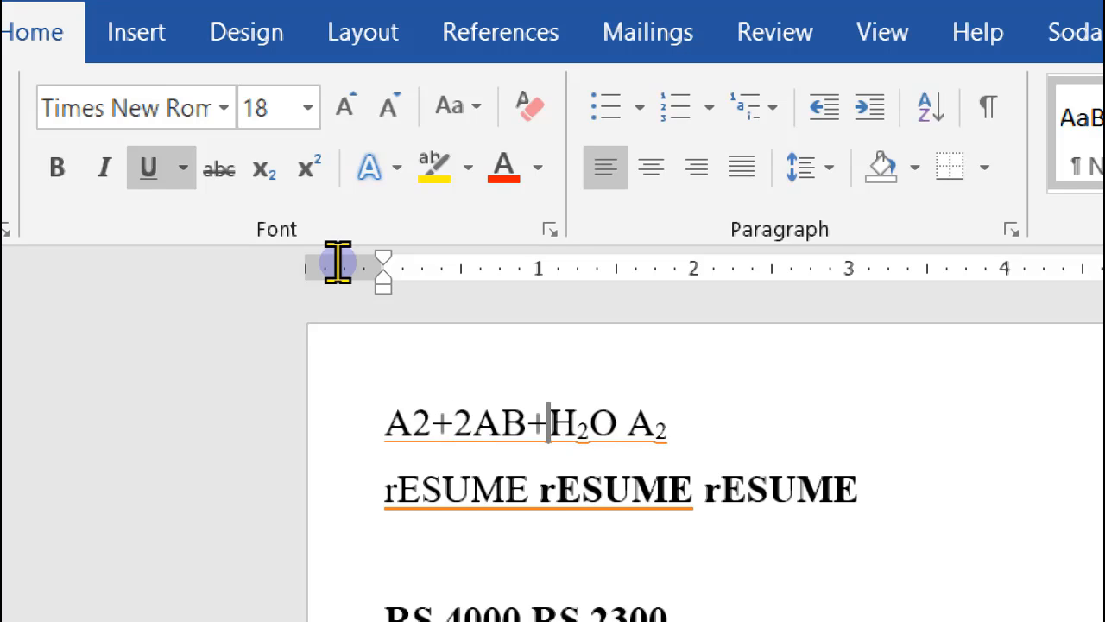
text(B2)
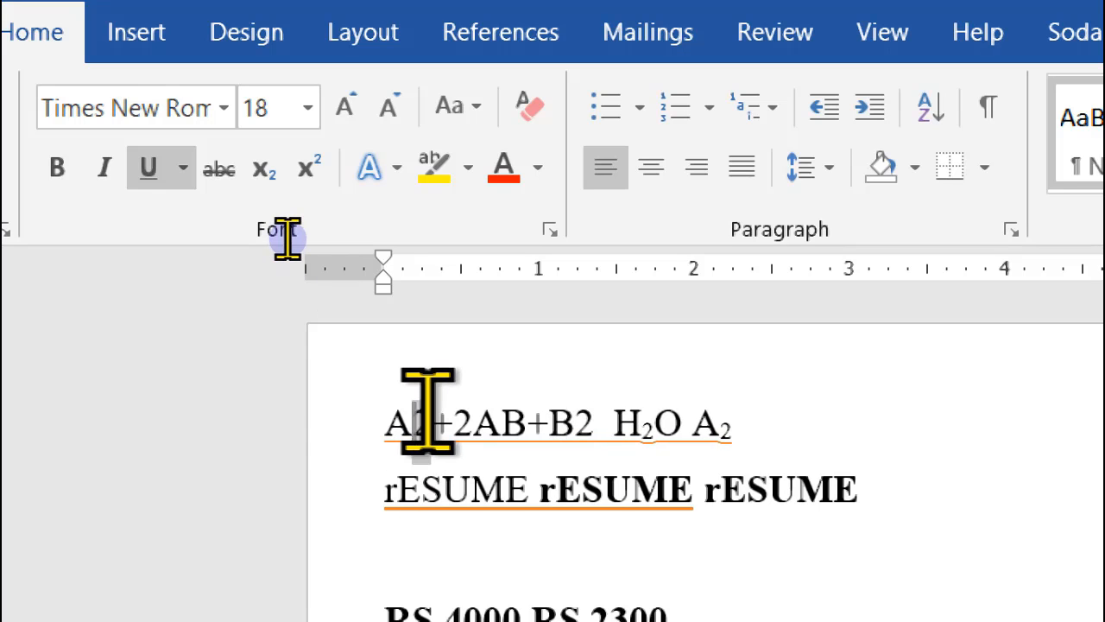
- Format the 2 after A and the 2 after B in the A2+2AB+B2 expression as superscript
click(309, 168)
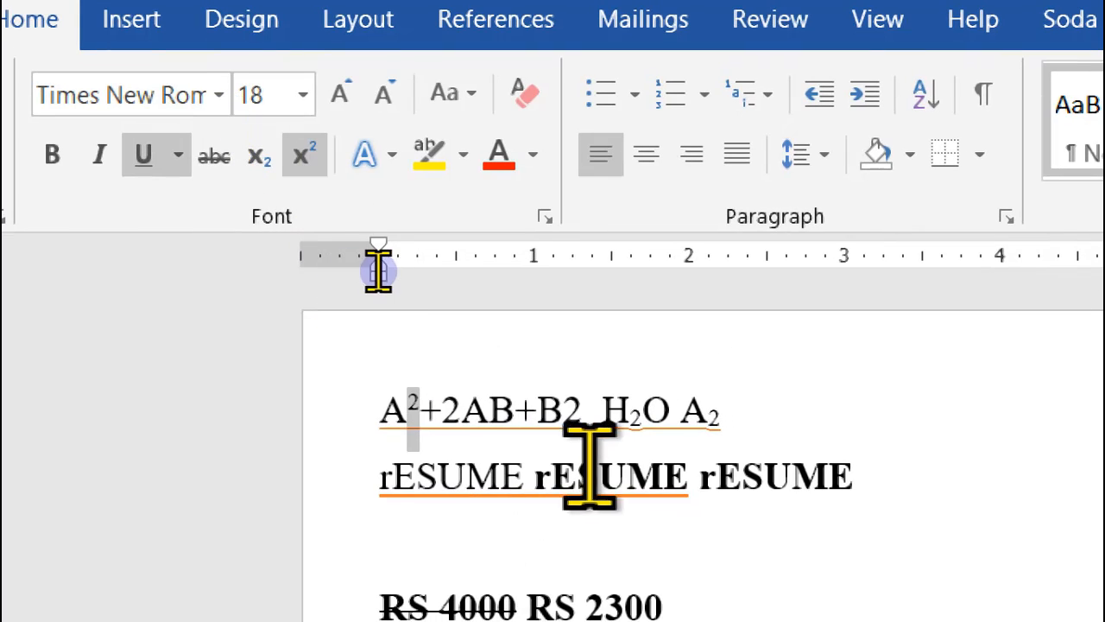
drag(562, 413, 587, 413)
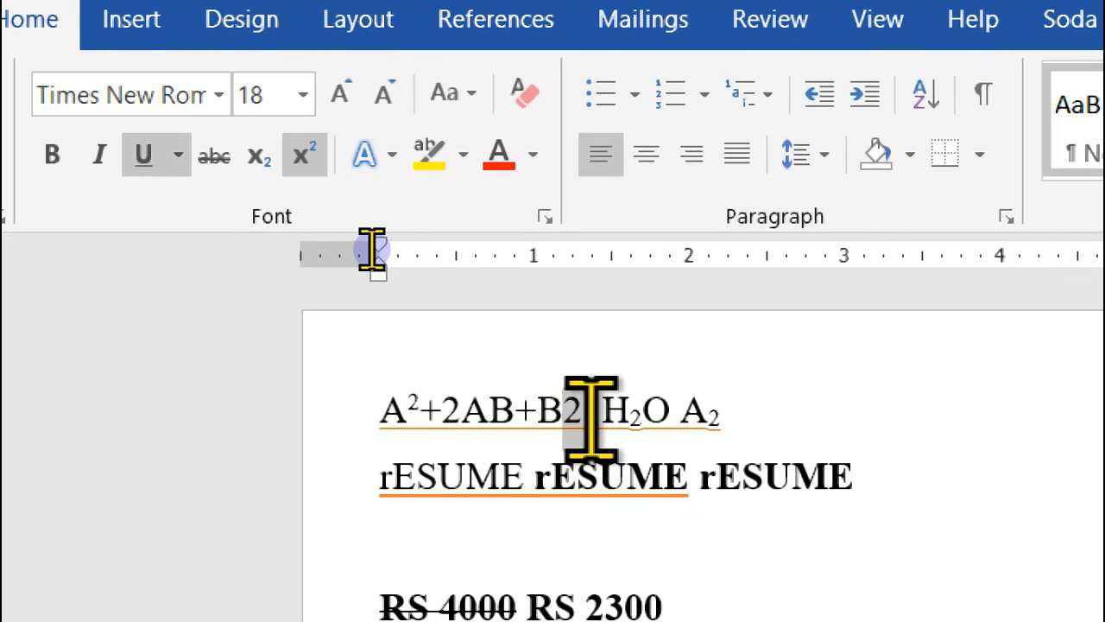
click(307, 158)
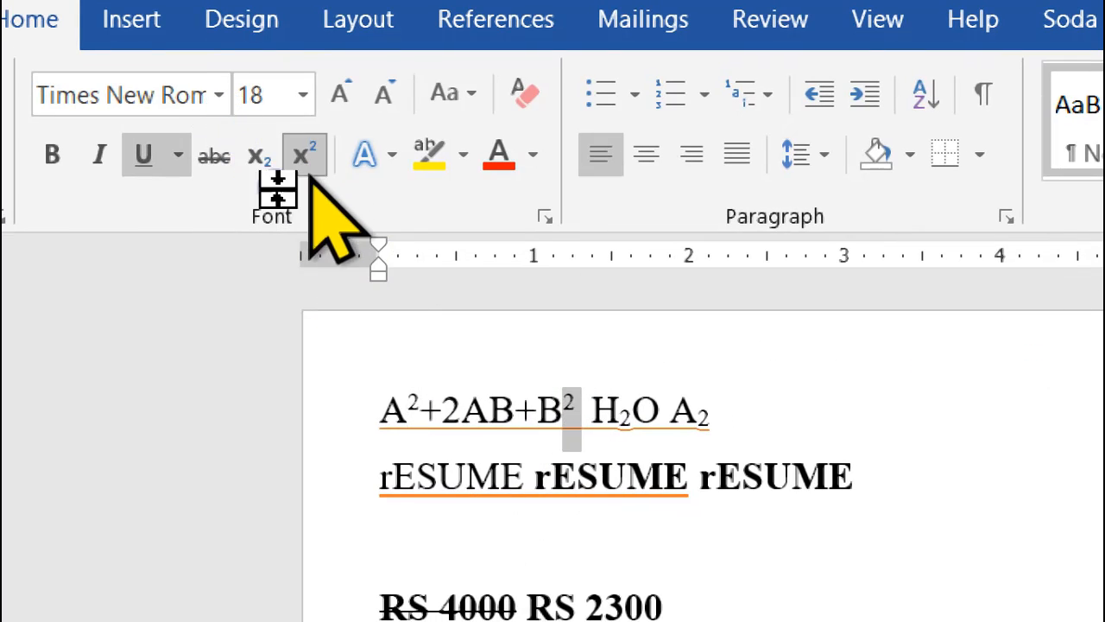
click(571, 436)
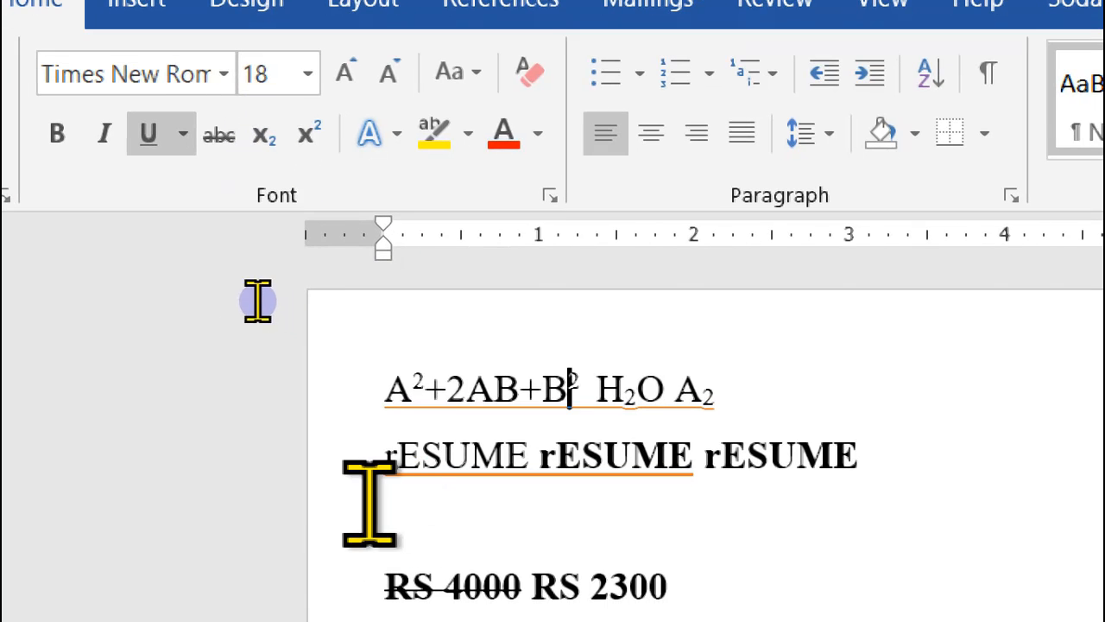
- Apply a gold outlined text effect to the entire rESUME heading line
click(354, 470)
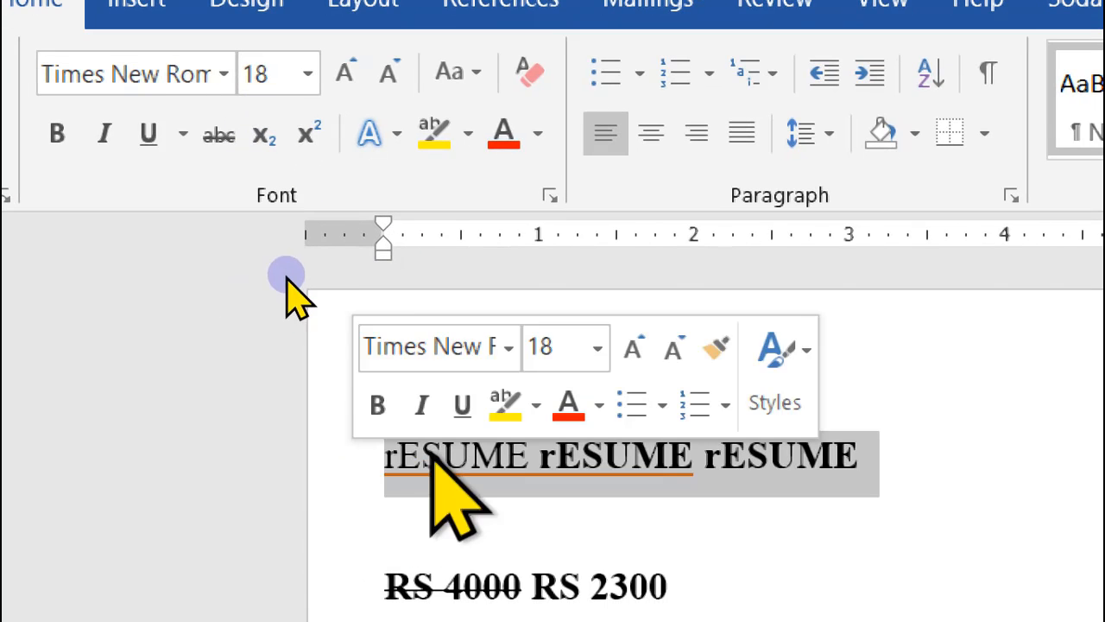
click(404, 129)
click(638, 336)
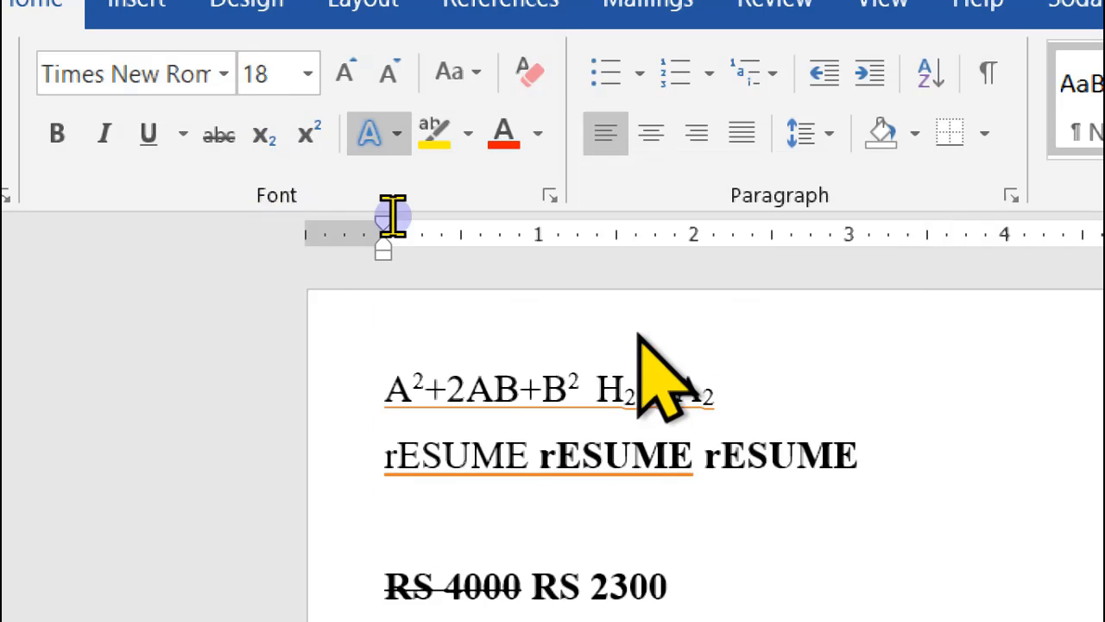
click(431, 507)
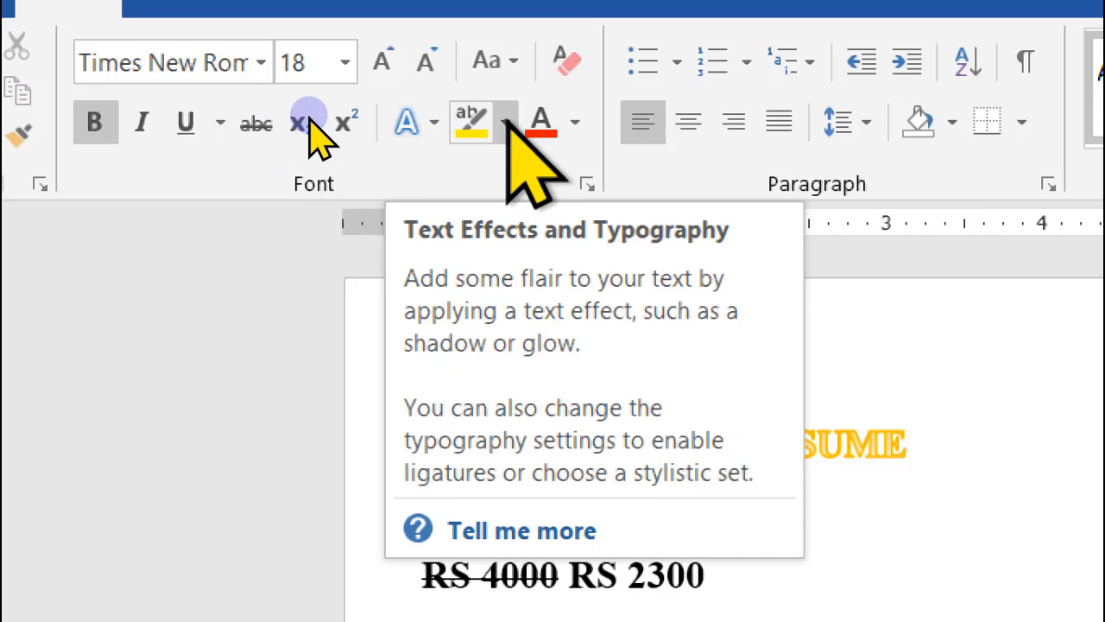
- Highlight the DASDASASD portion in the middle of the ASDASDAS sample line in yellow
scroll(523, 302, down, 4)
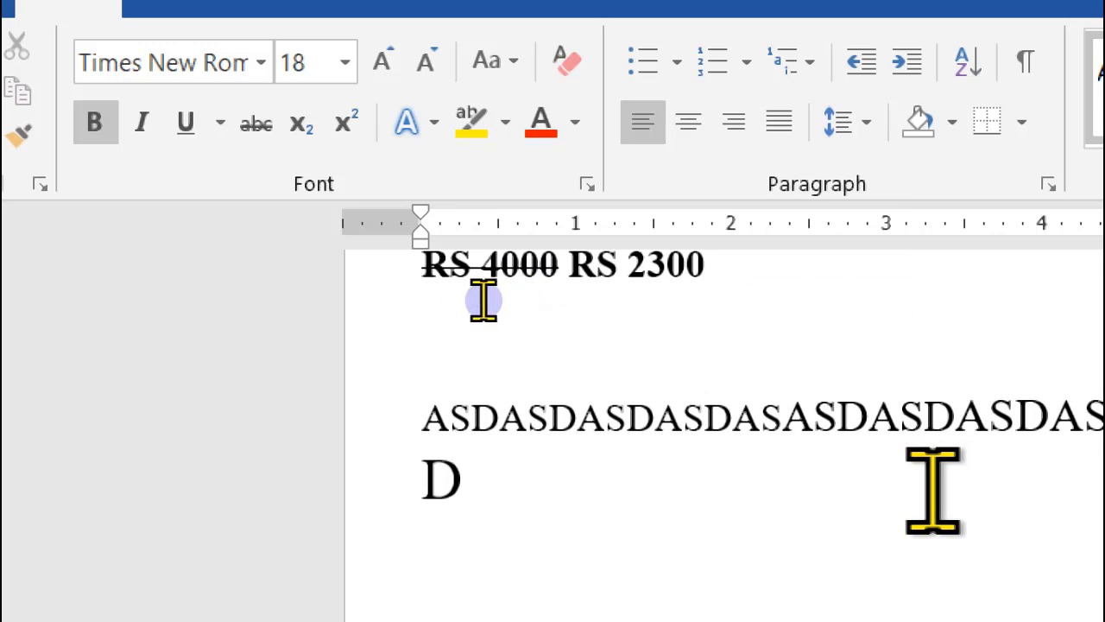
drag(627, 403, 868, 420)
click(506, 122)
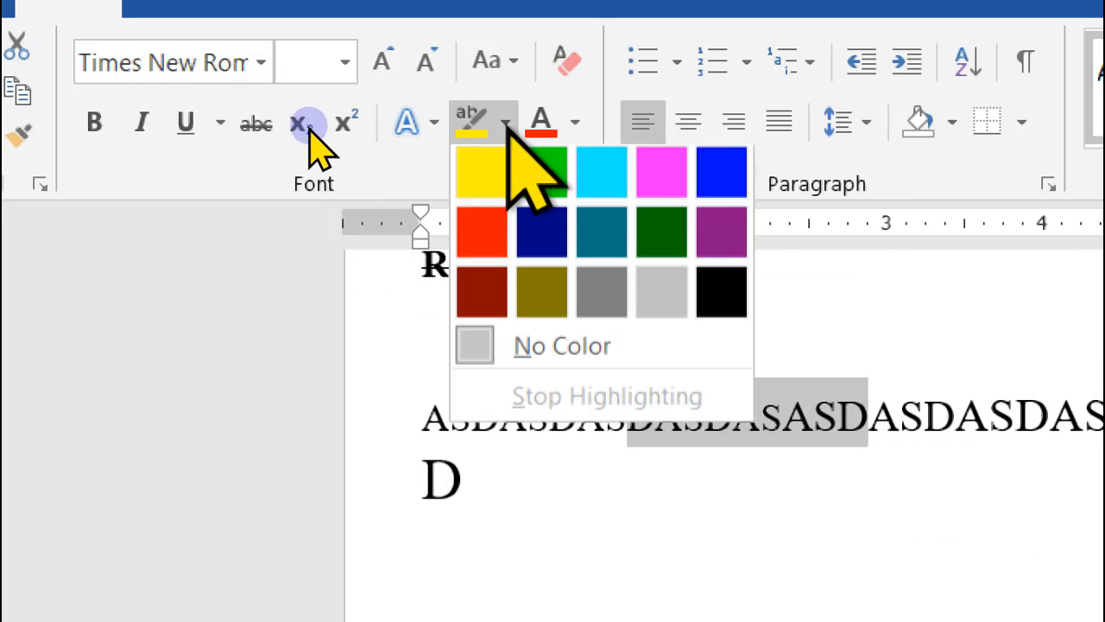
click(479, 172)
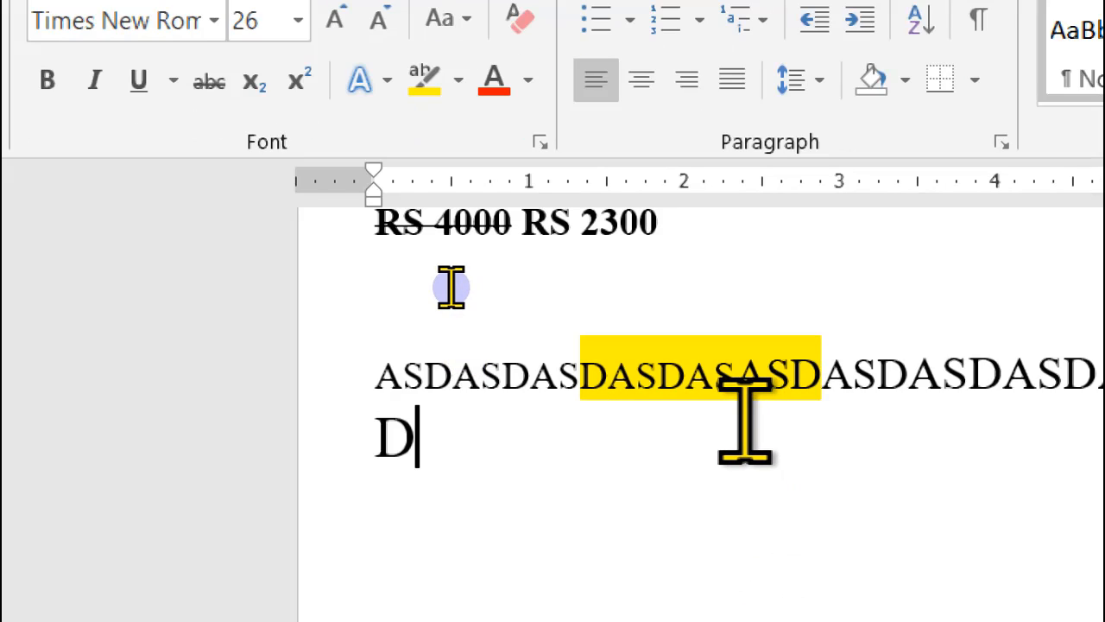
- Set the font color of the first line, containing A2+2AB+B2, H2O and A2, to standard yellow
ctrl+scroll(450, 286, down, 2)
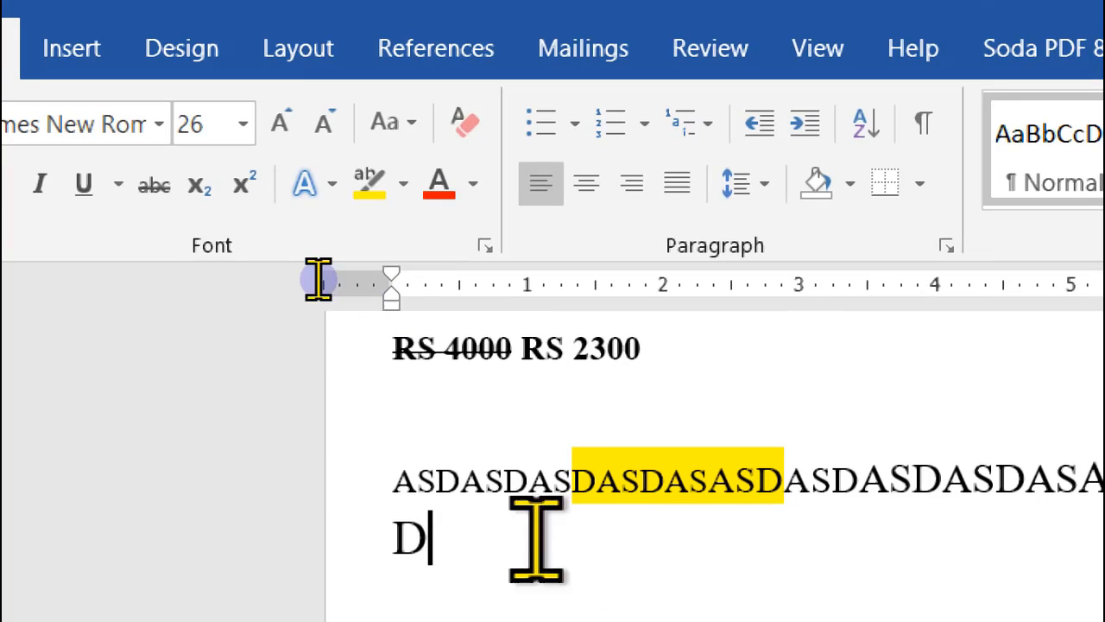
scroll(466, 510, up, 2)
scroll(430, 466, up, 2)
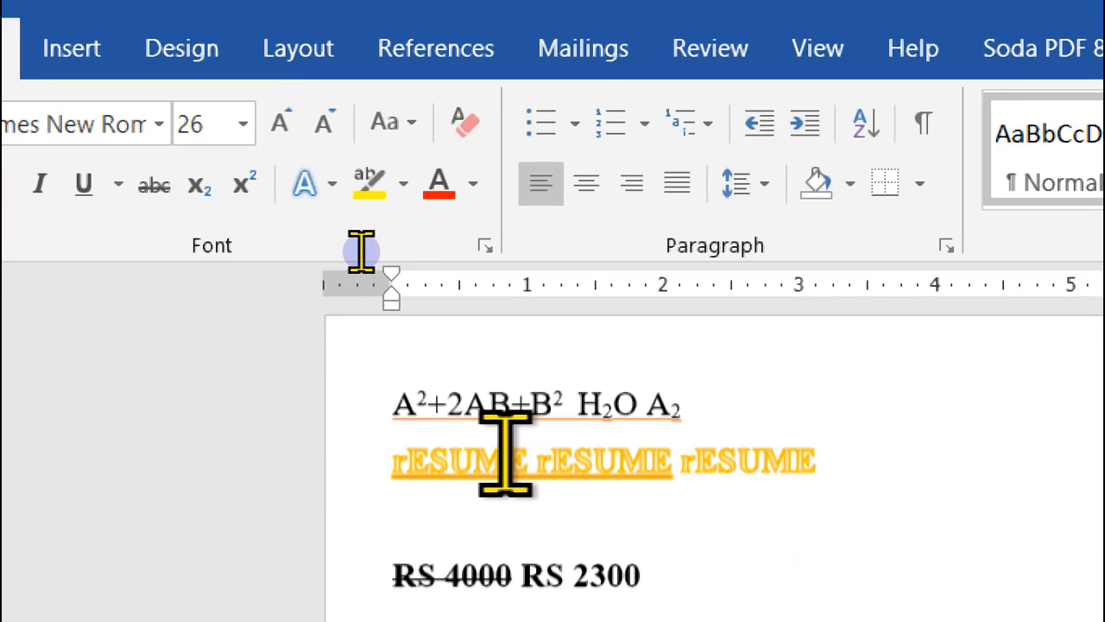
click(328, 432)
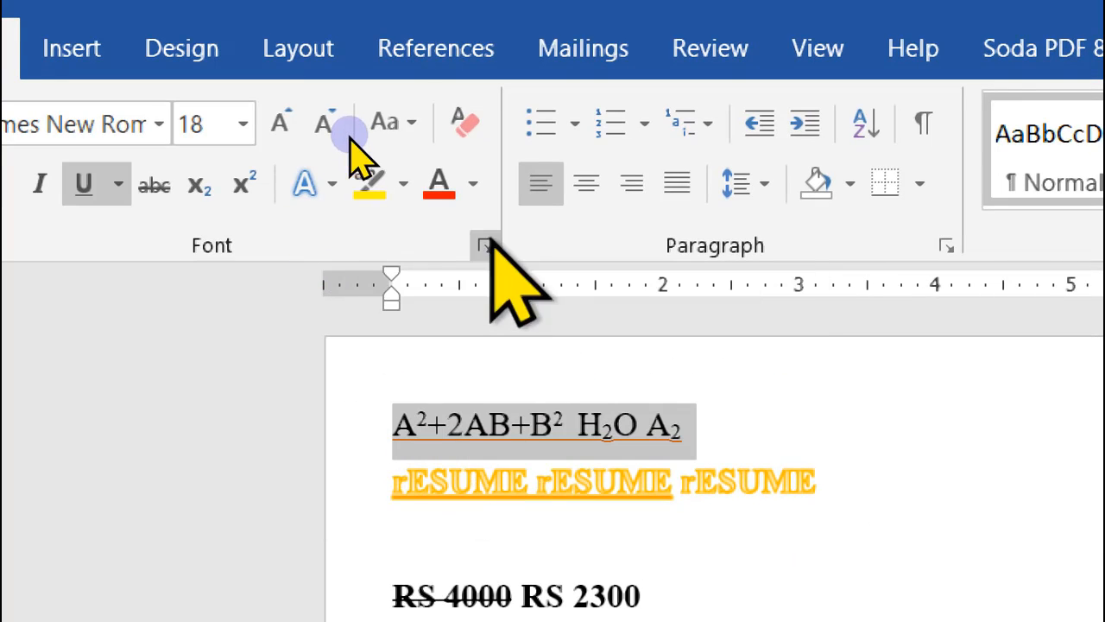
click(473, 183)
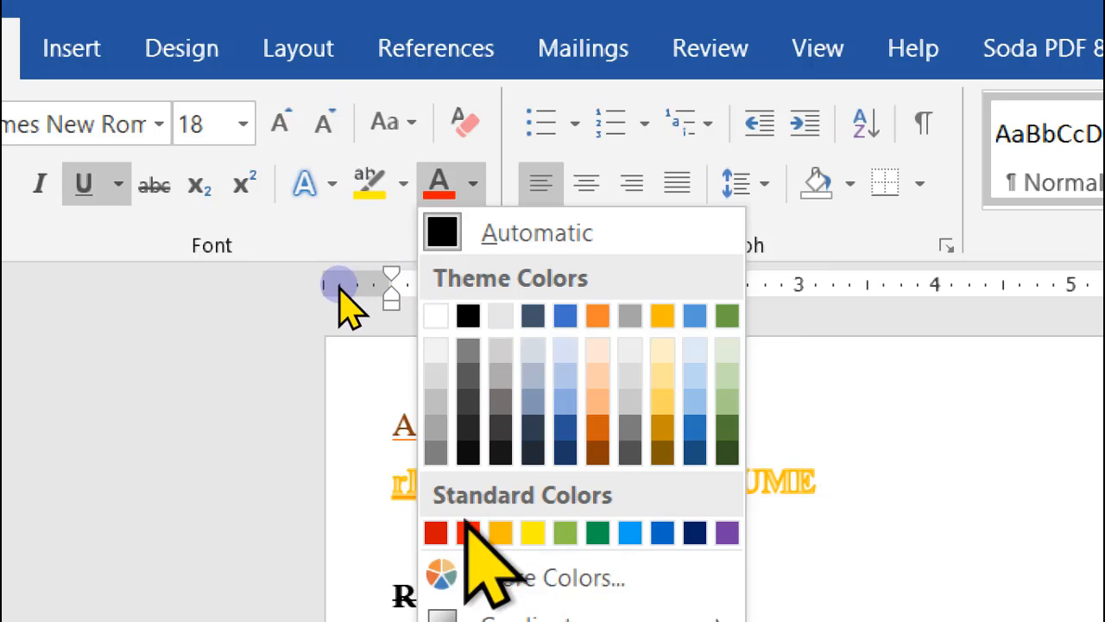
click(533, 533)
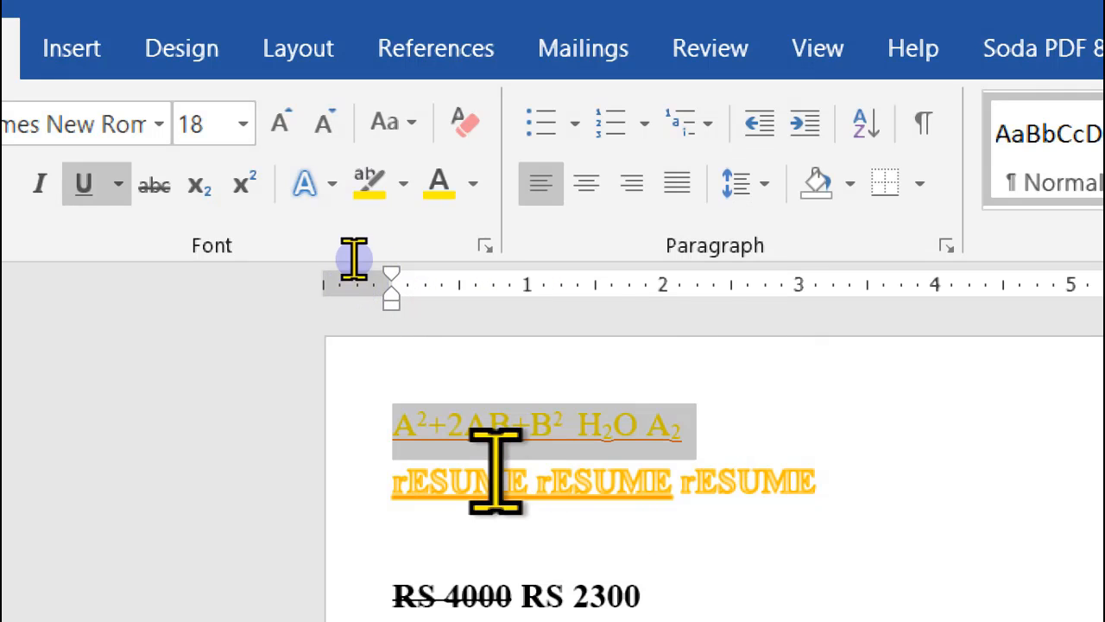
click(555, 423)
- Set the font color of the RS 2300 price to standard red
scroll(473, 519, down, 3)
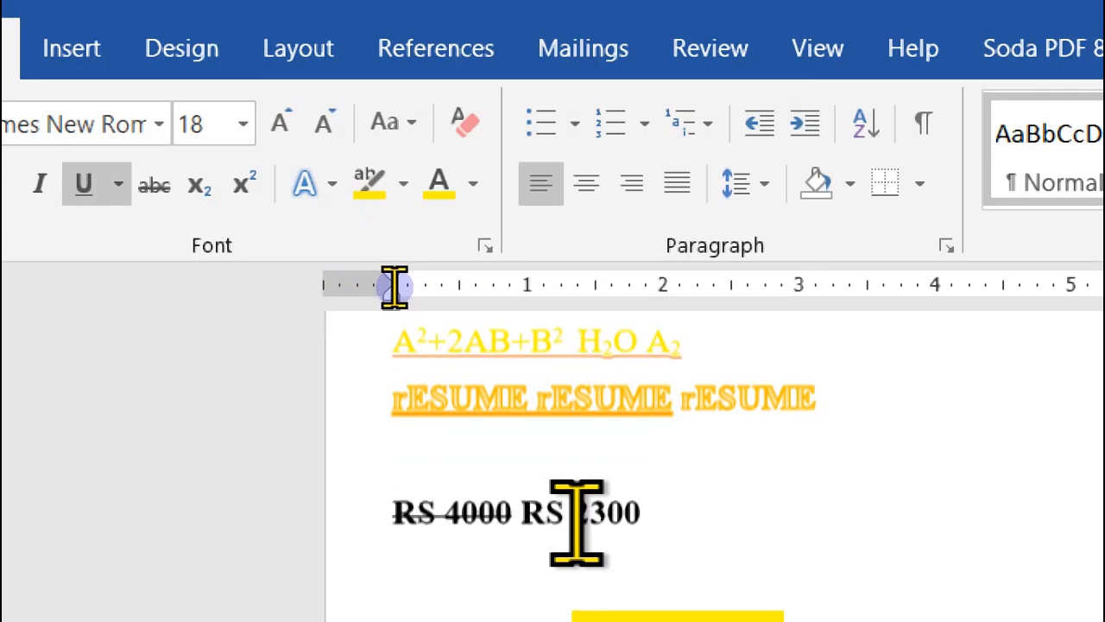
drag(549, 423, 666, 420)
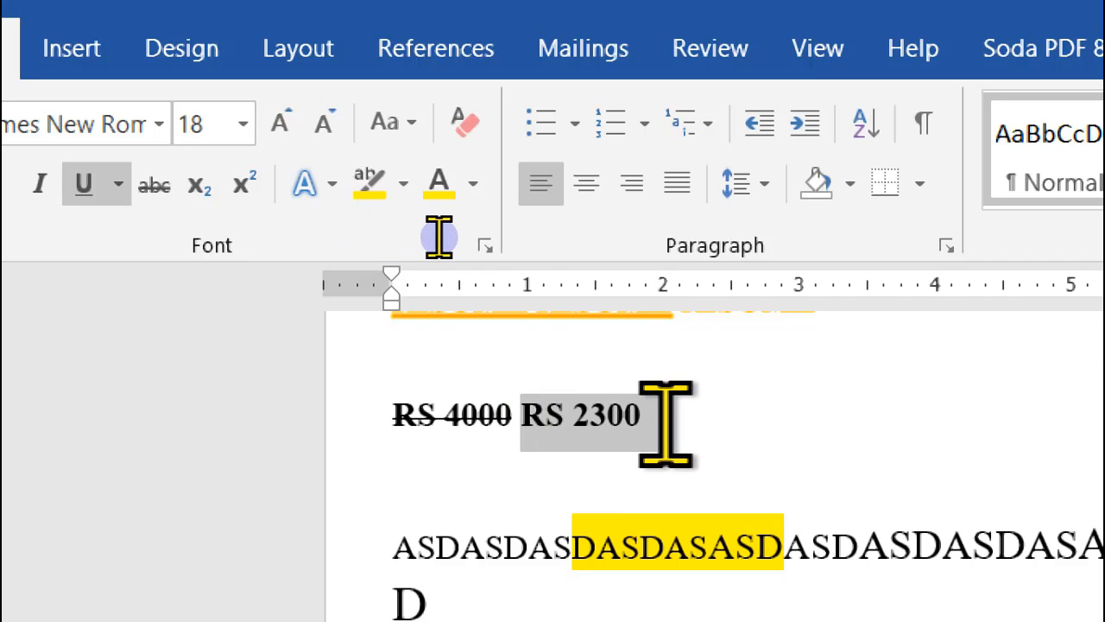
click(473, 185)
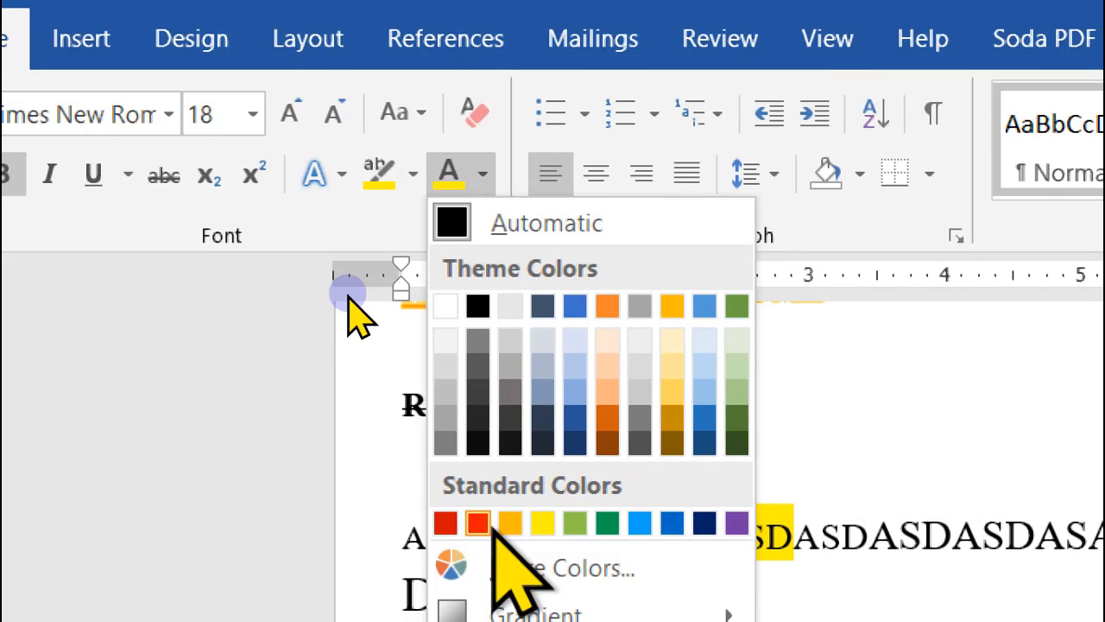
click(468, 532)
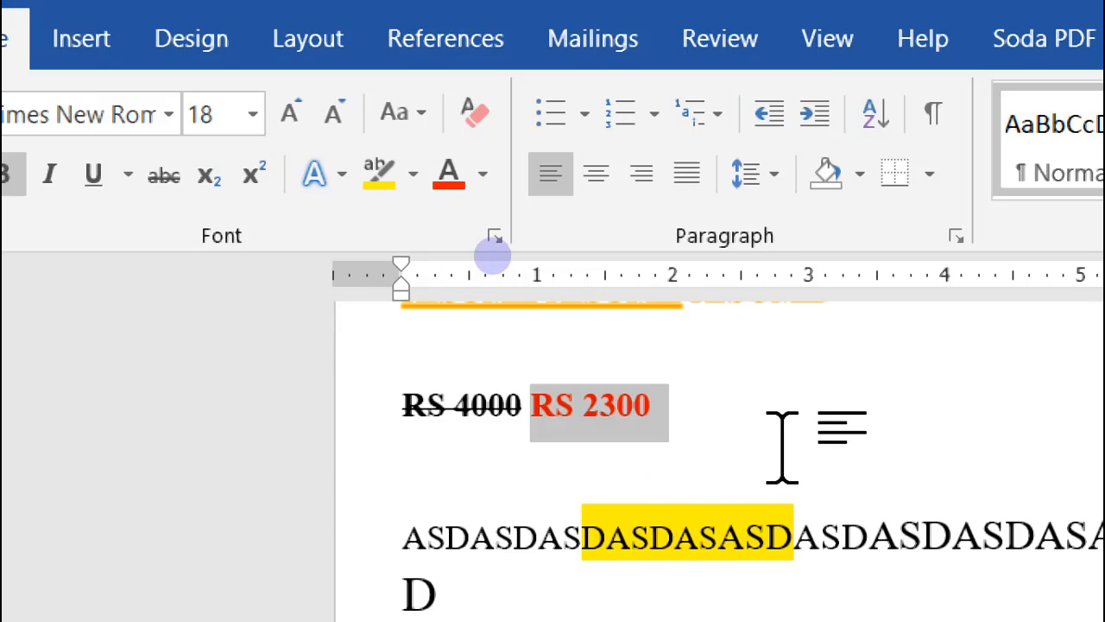
click(506, 445)
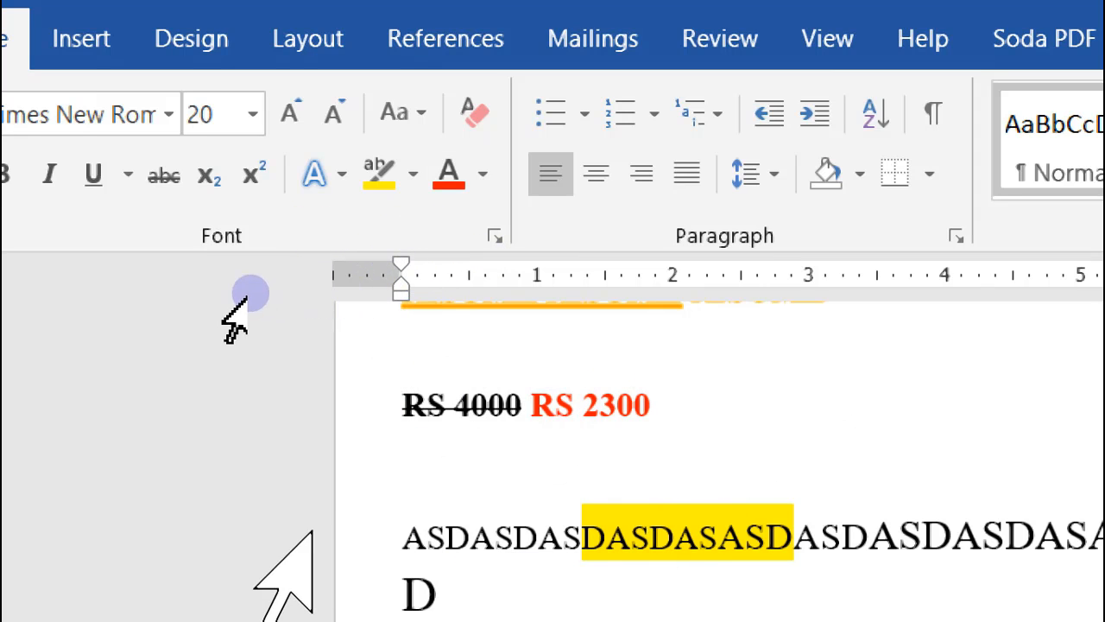
- Add a new line reading SDFSDFSDFSDF below the ASDASDAS sample text
scroll(296, 291, down, 5)
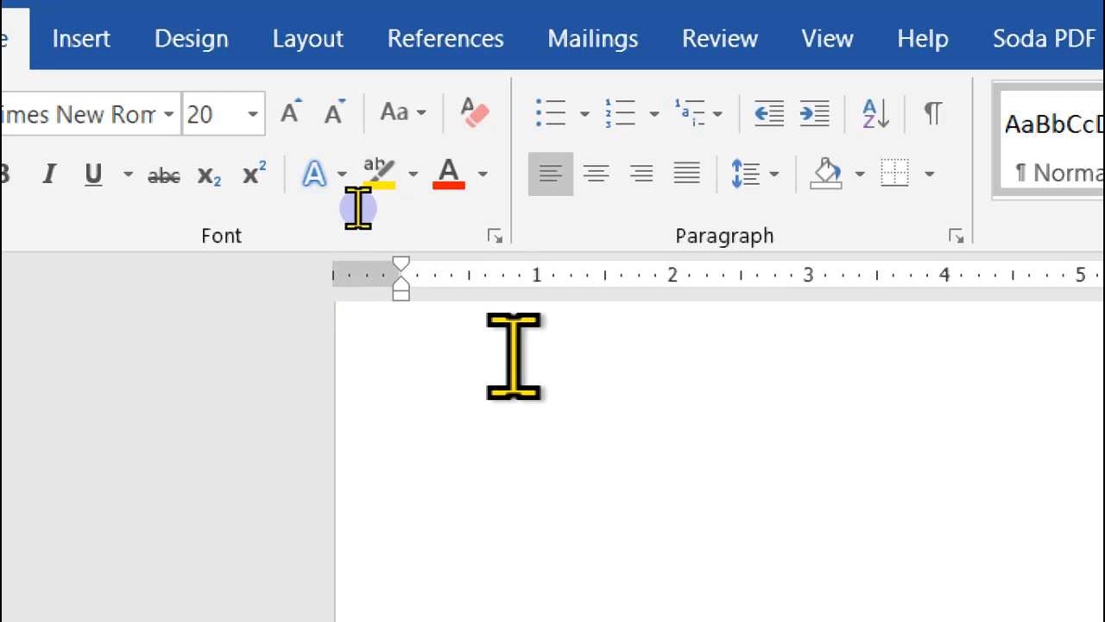
scroll(514, 355, up, 4)
click(501, 417)
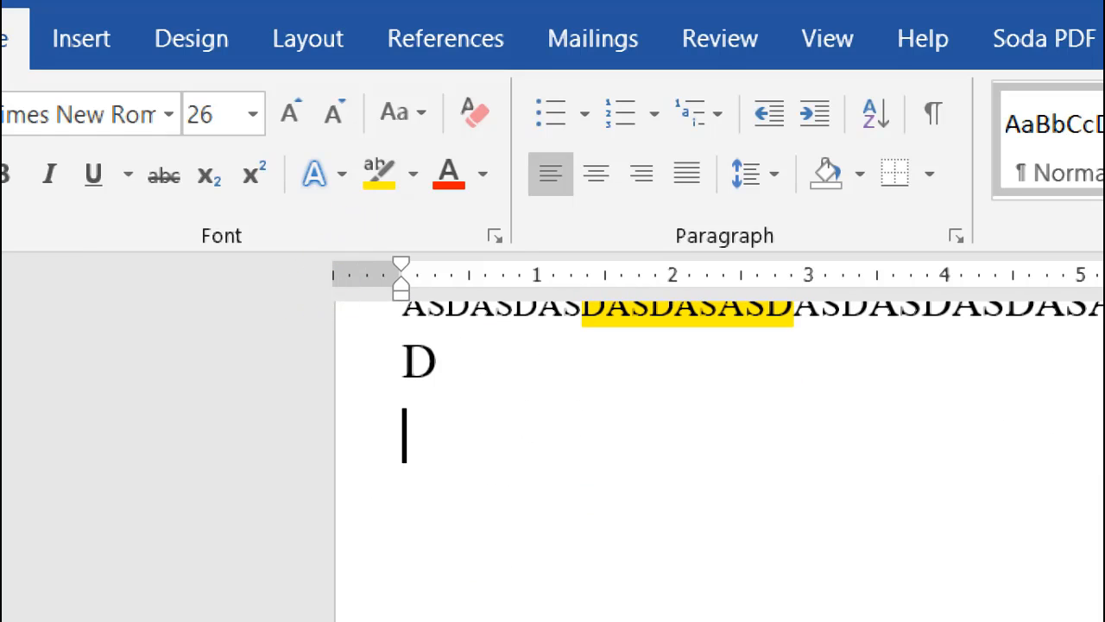
scroll(716, 457, down, 3)
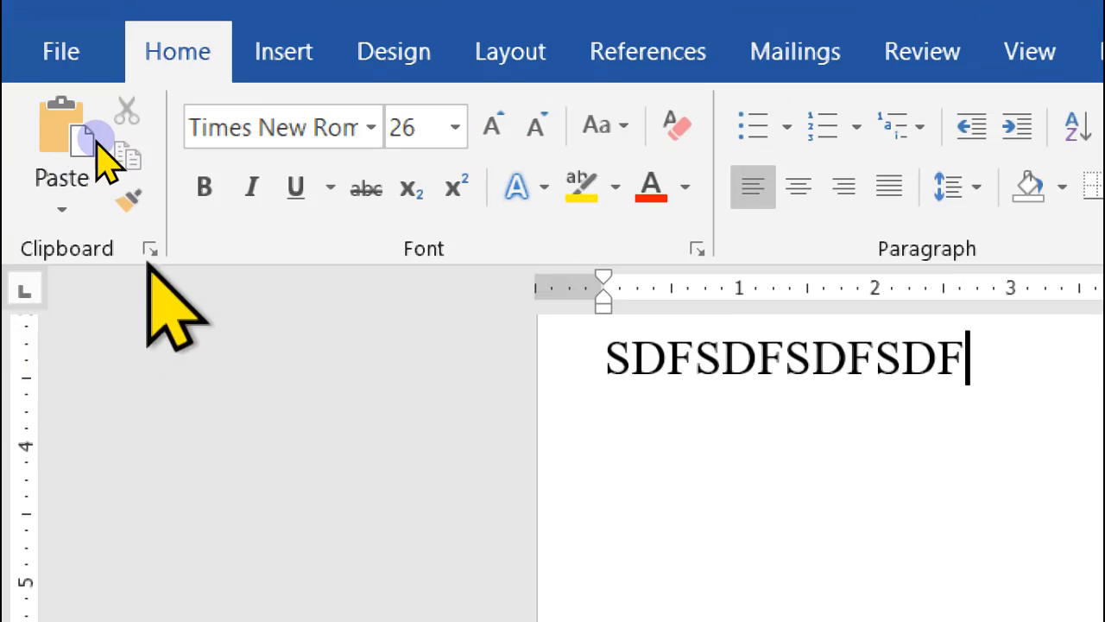
click(4, 174)
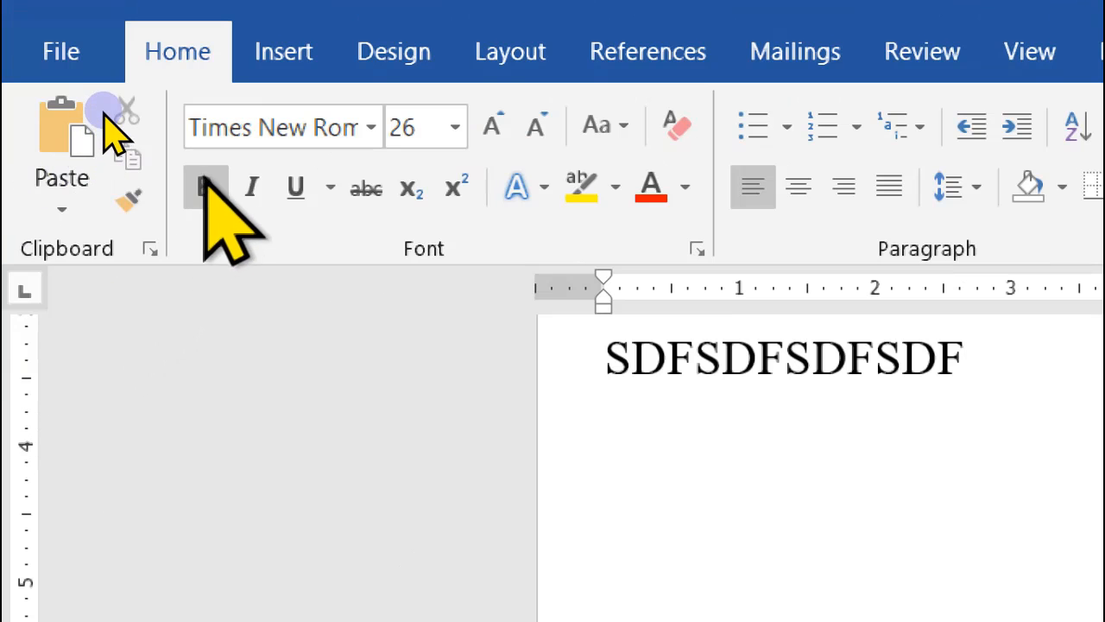
- Select the whole SDFSDFSDFSDF line, both from the page margin and across its text
click(573, 371)
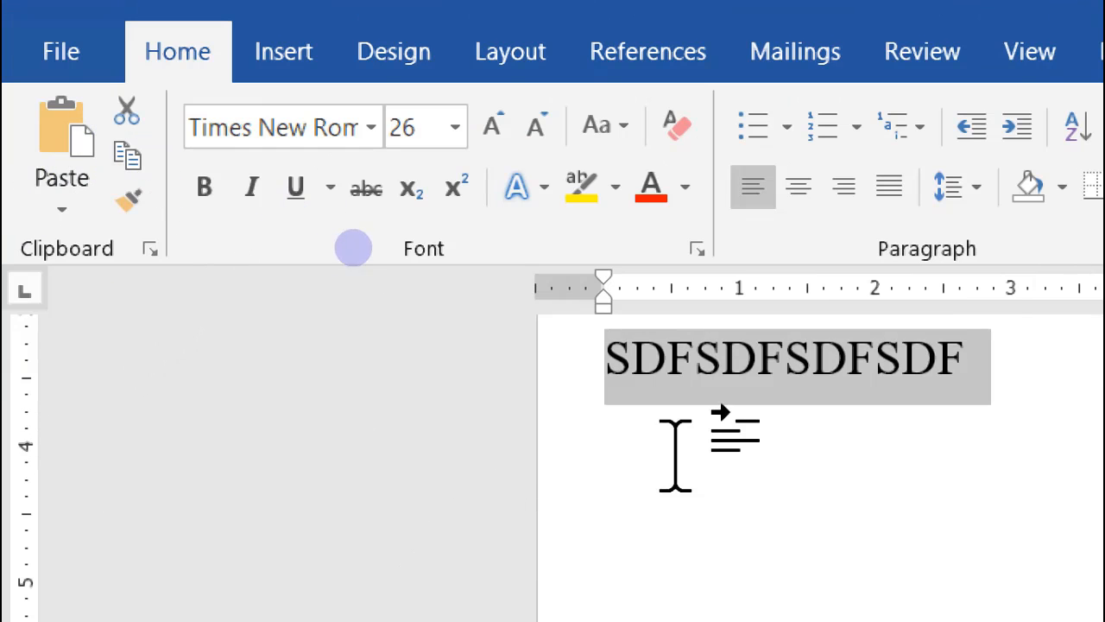
click(744, 439)
drag(608, 358, 1001, 358)
click(852, 444)
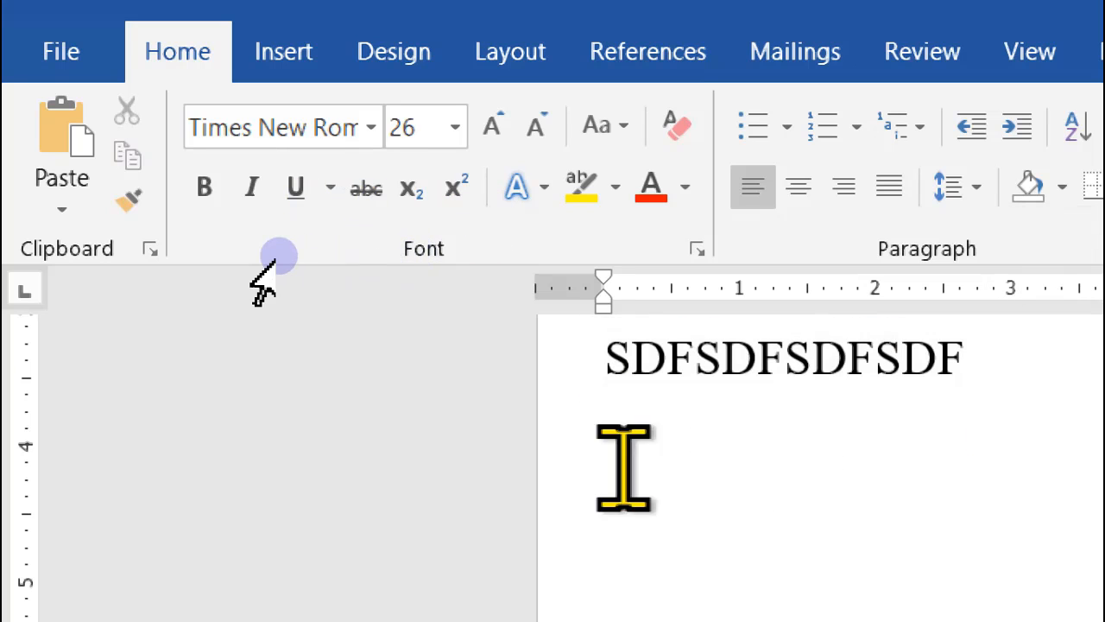
click(567, 368)
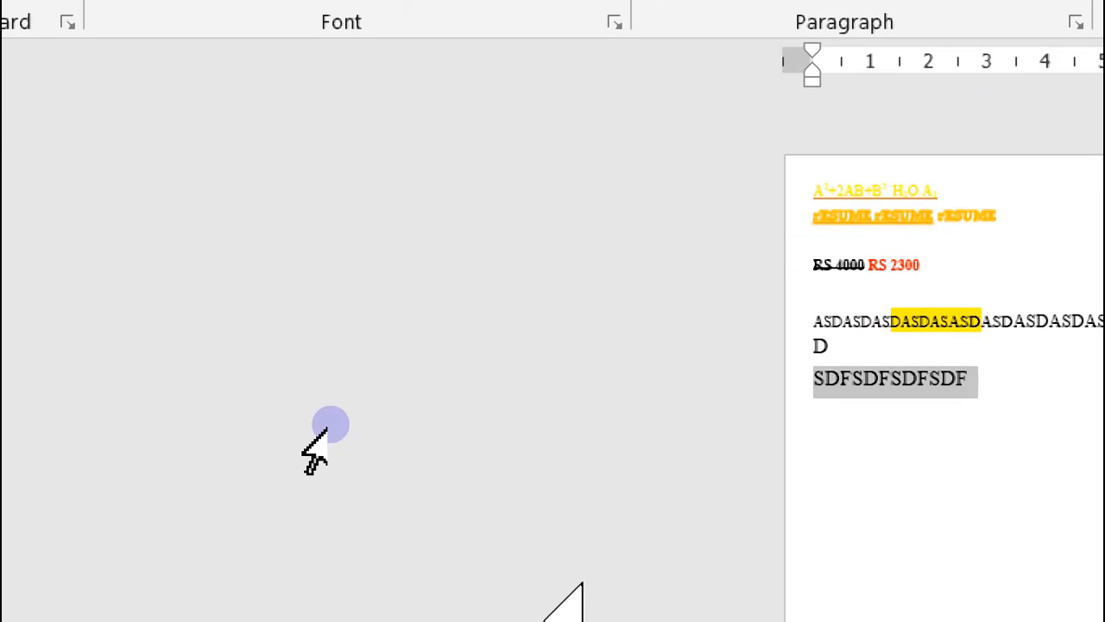
- Replace the SDFSDFSDFSDF line with the separate words "SDFS DFSD FSDF SDFSD SDFSDF SDSDF"
scroll(376, 349, down, 9)
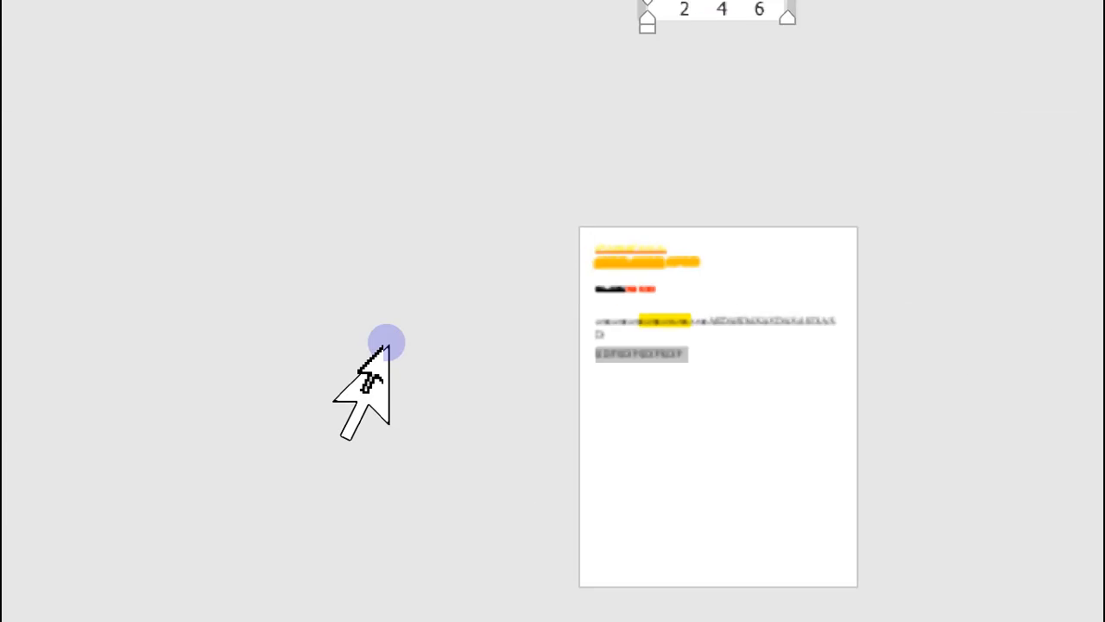
scroll(376, 350, up, 10)
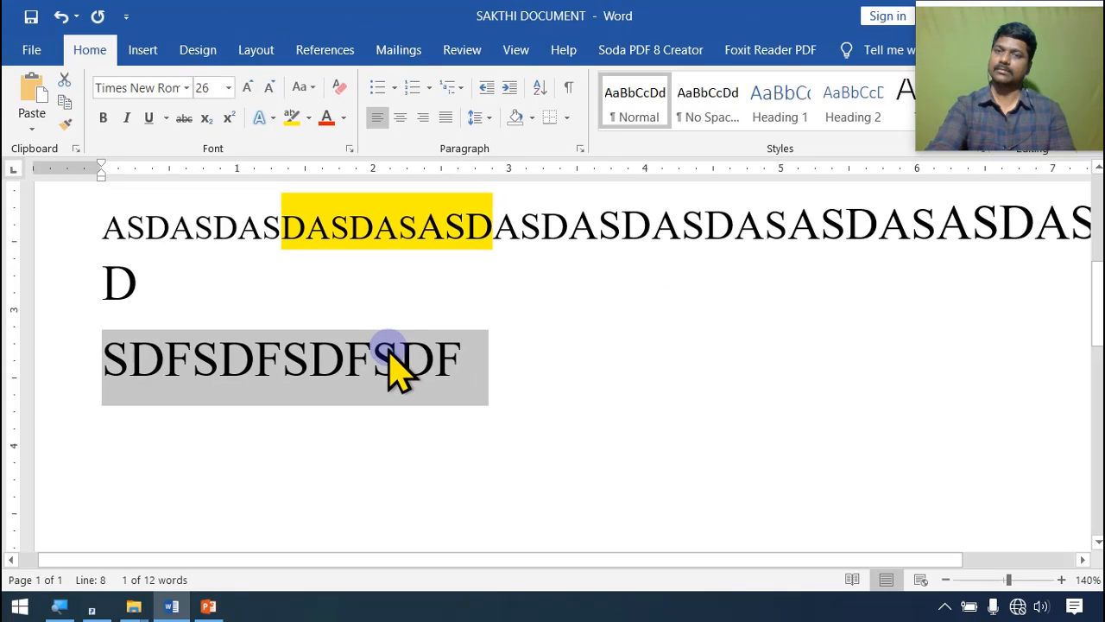
scroll(388, 363, down, 4)
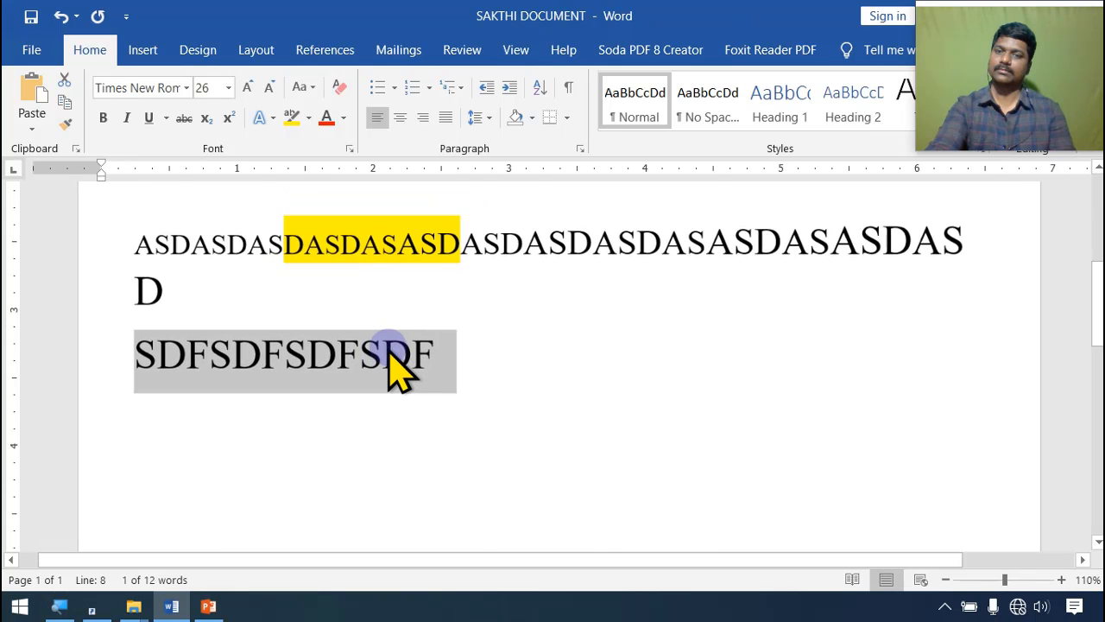
click(278, 420)
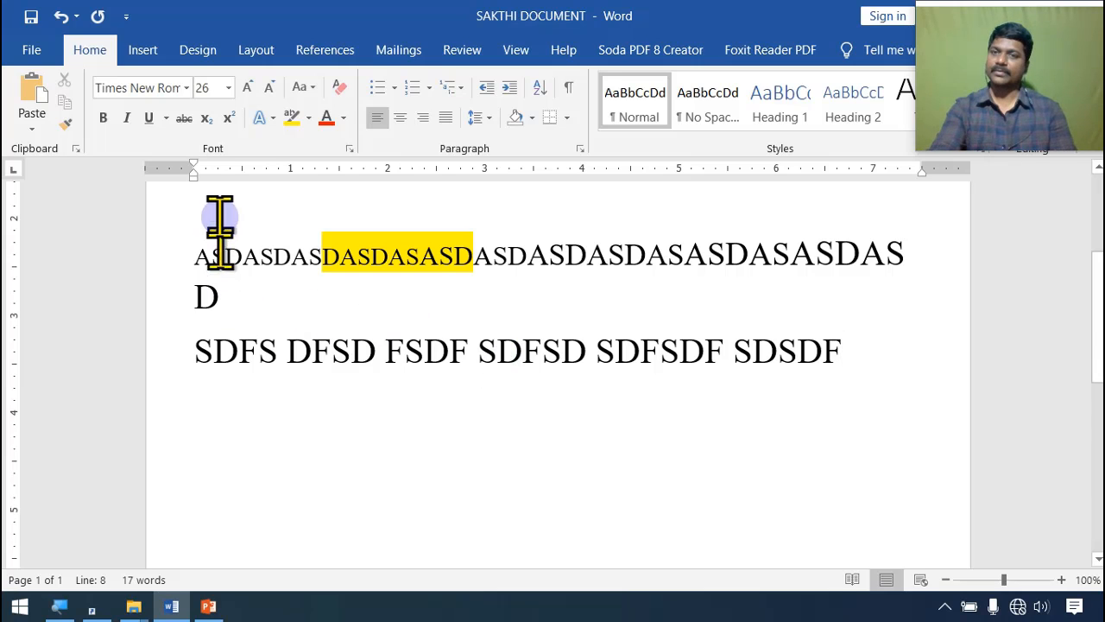
- Select the whole line of six sample words from the page margin and across its text, clearing each selection
click(160, 359)
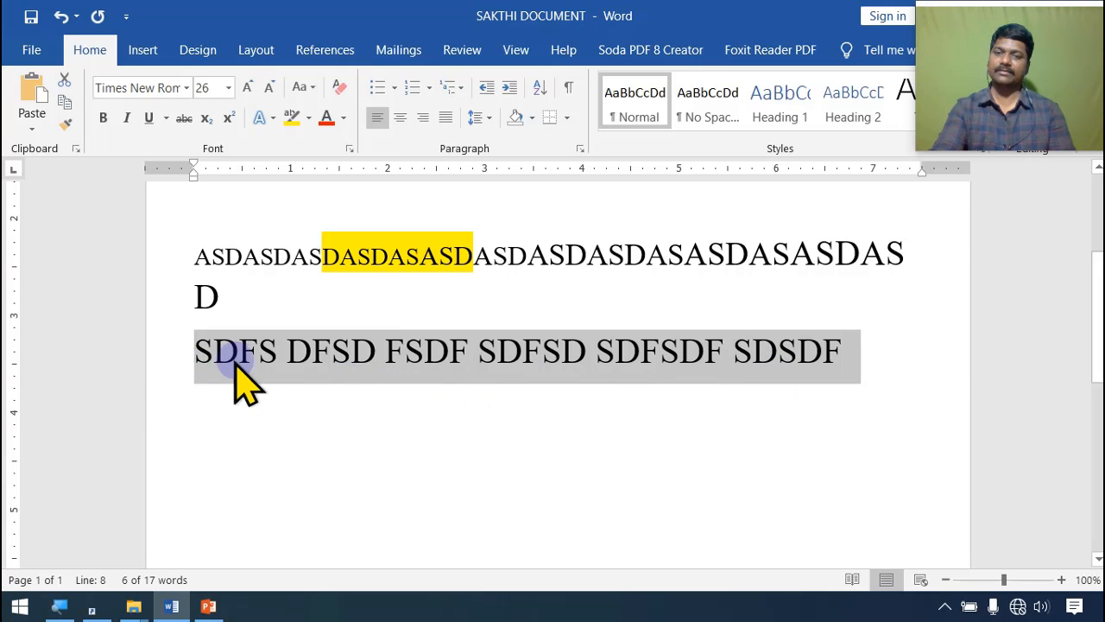
click(331, 358)
drag(203, 352, 850, 358)
click(738, 446)
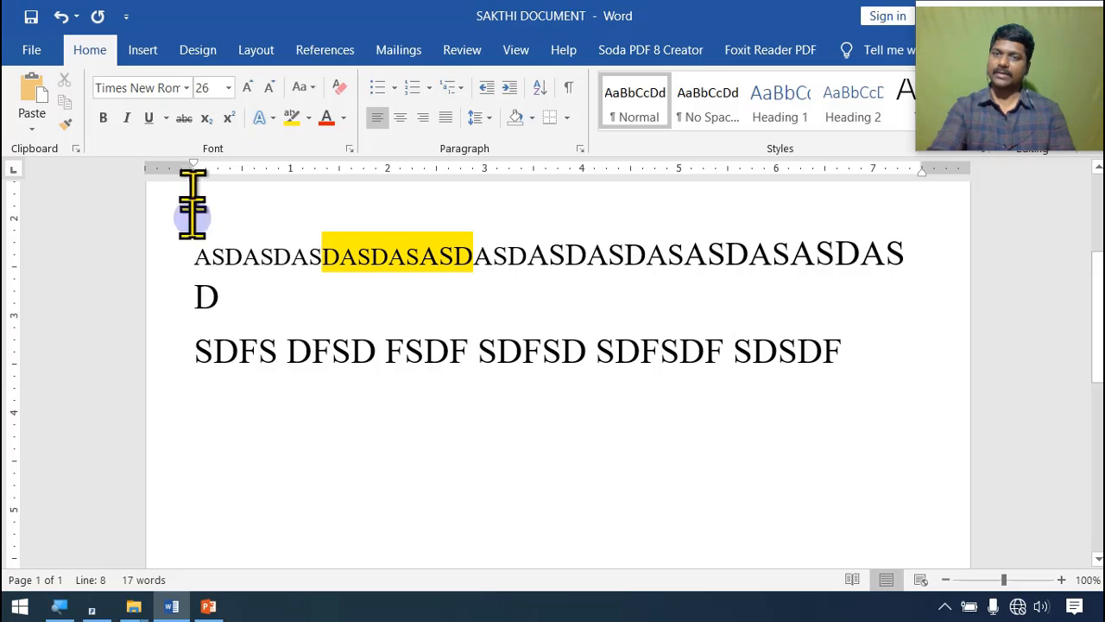
click(171, 348)
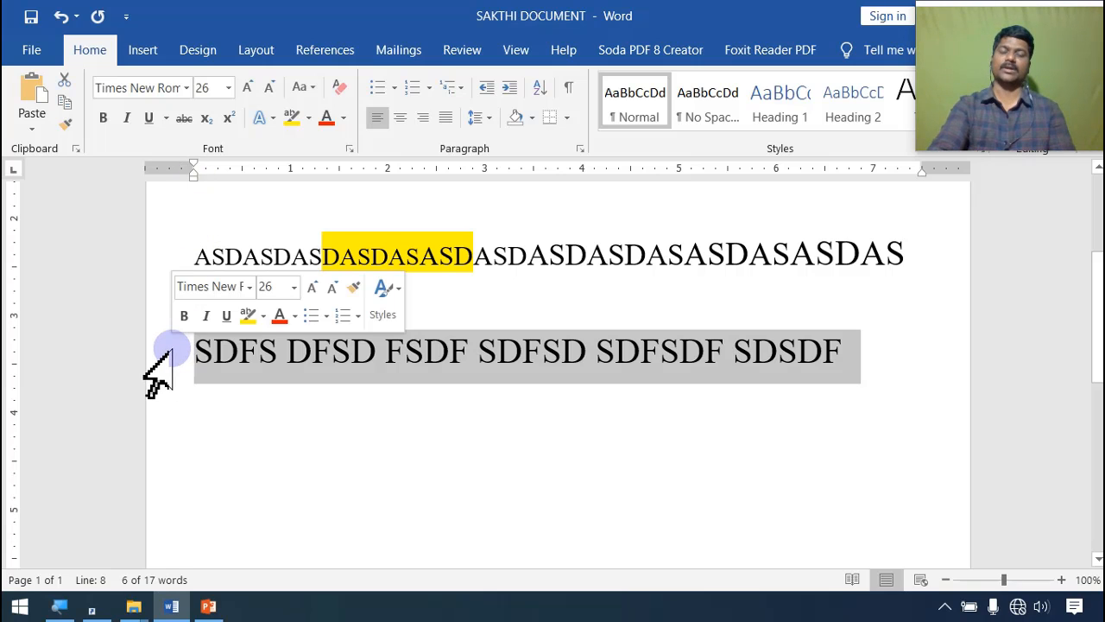
click(228, 362)
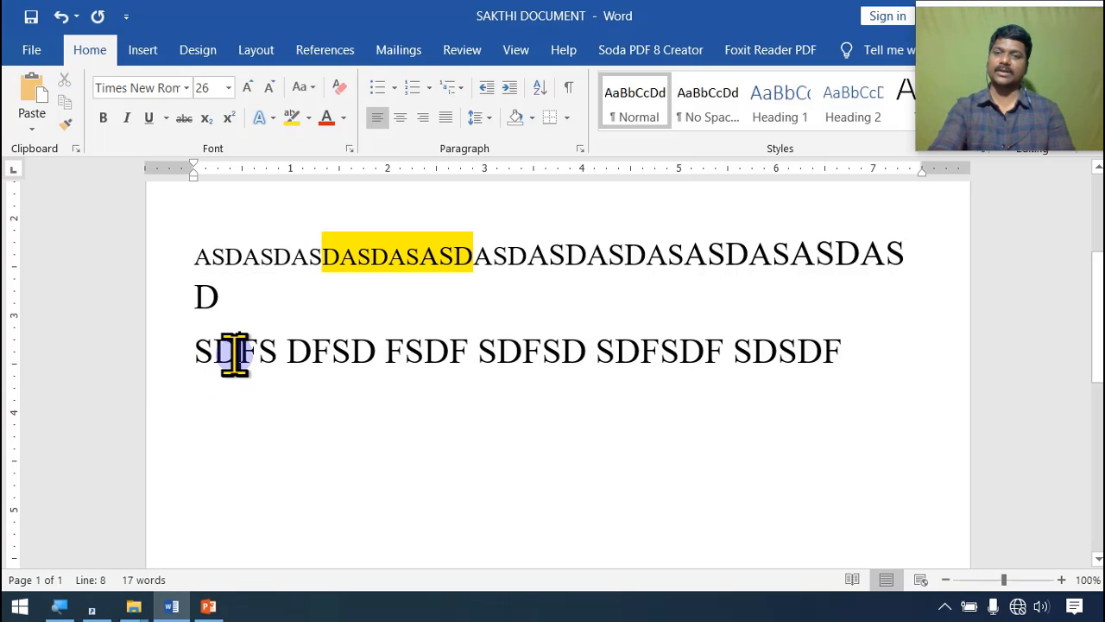
- Select only the word SDFS at the start of the last line, repeating the single-word selection
double_click(234, 359)
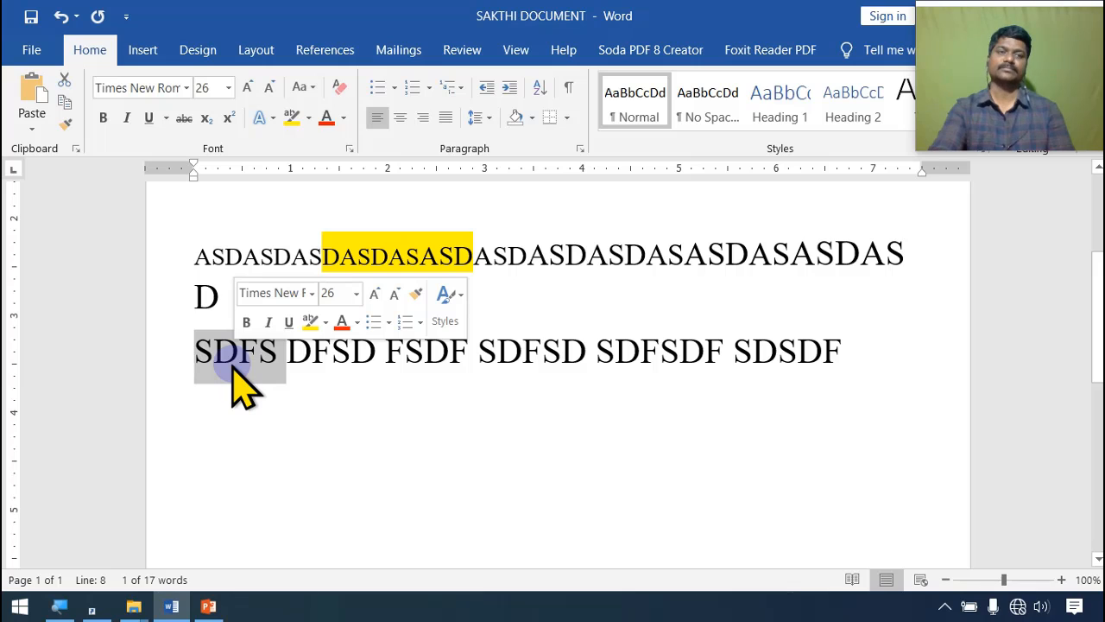
click(238, 349)
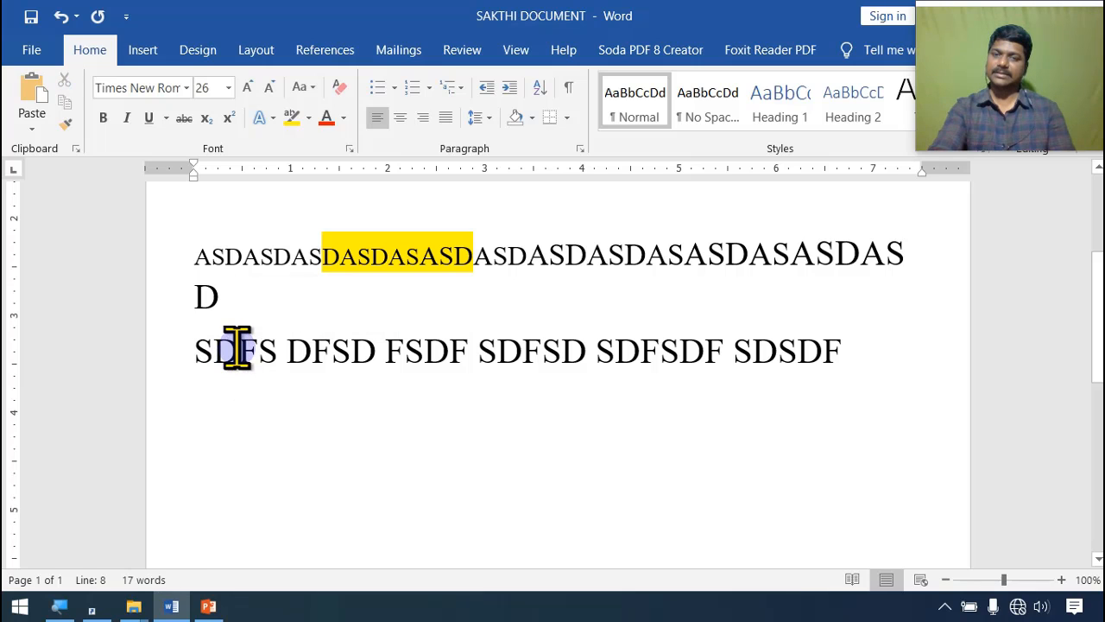
double_click(238, 349)
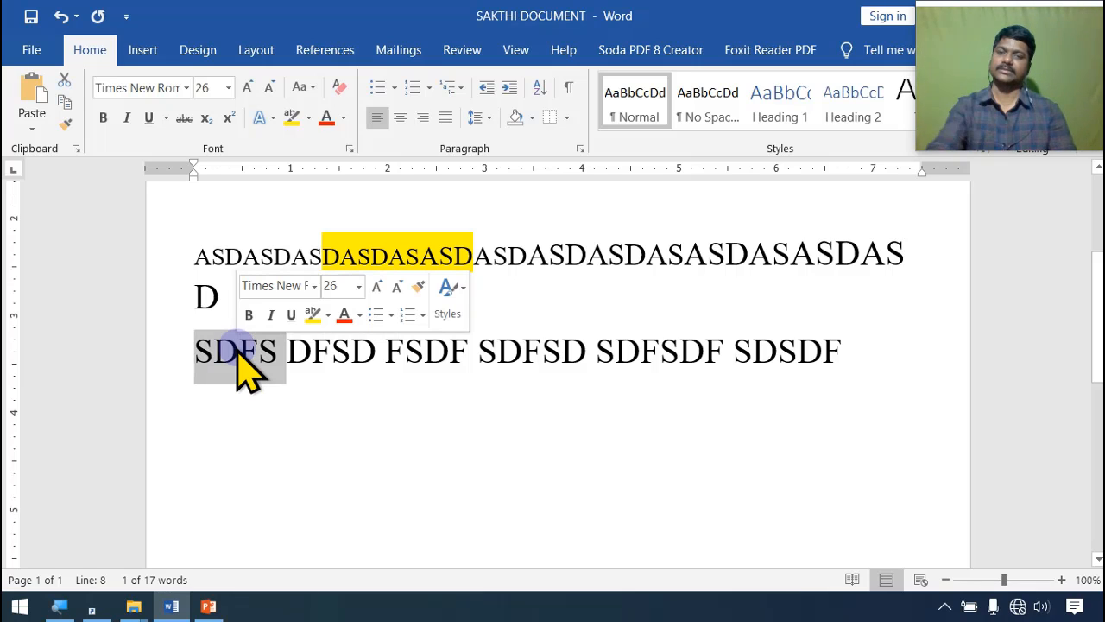
click(239, 349)
double_click(239, 349)
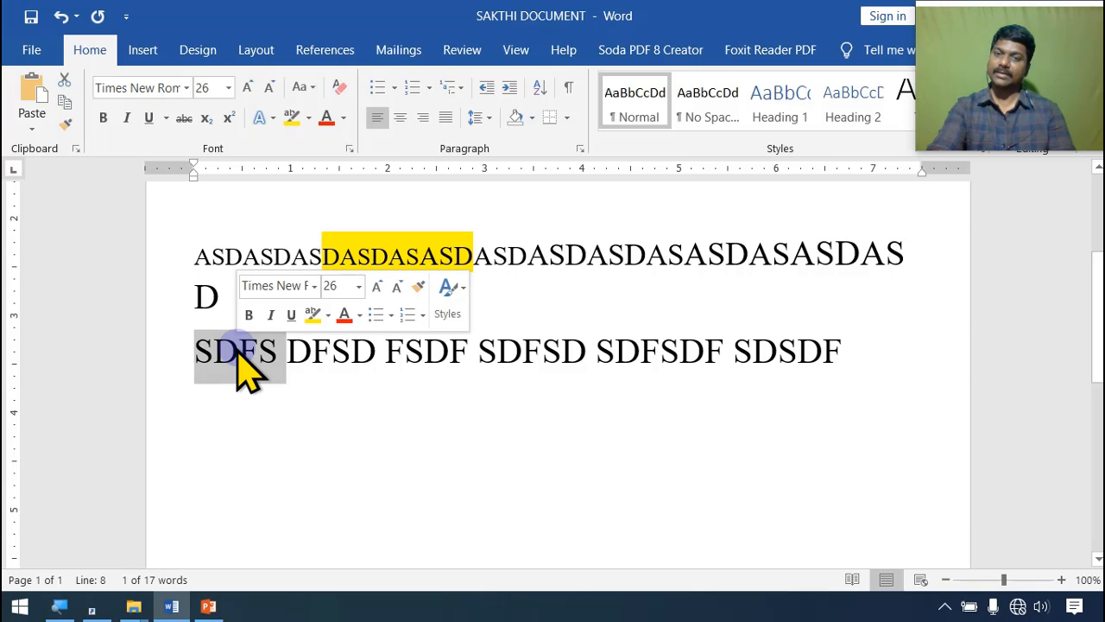
- Select the whole last line of six sample words at once from within its text, and clear the selection
click(239, 349)
triple_click(238, 349)
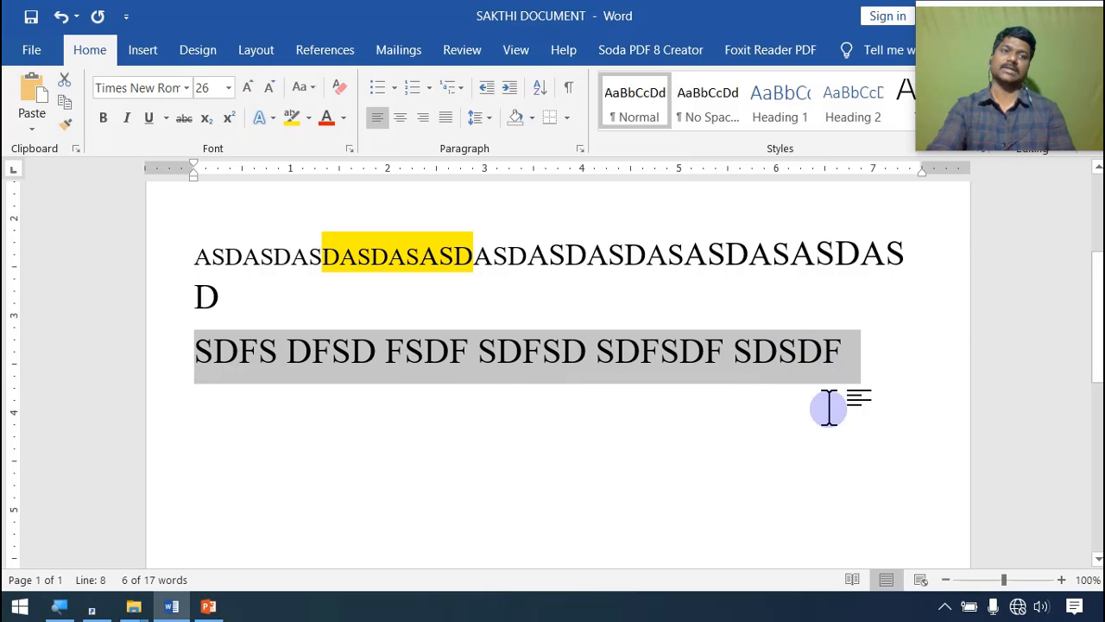
click(336, 353)
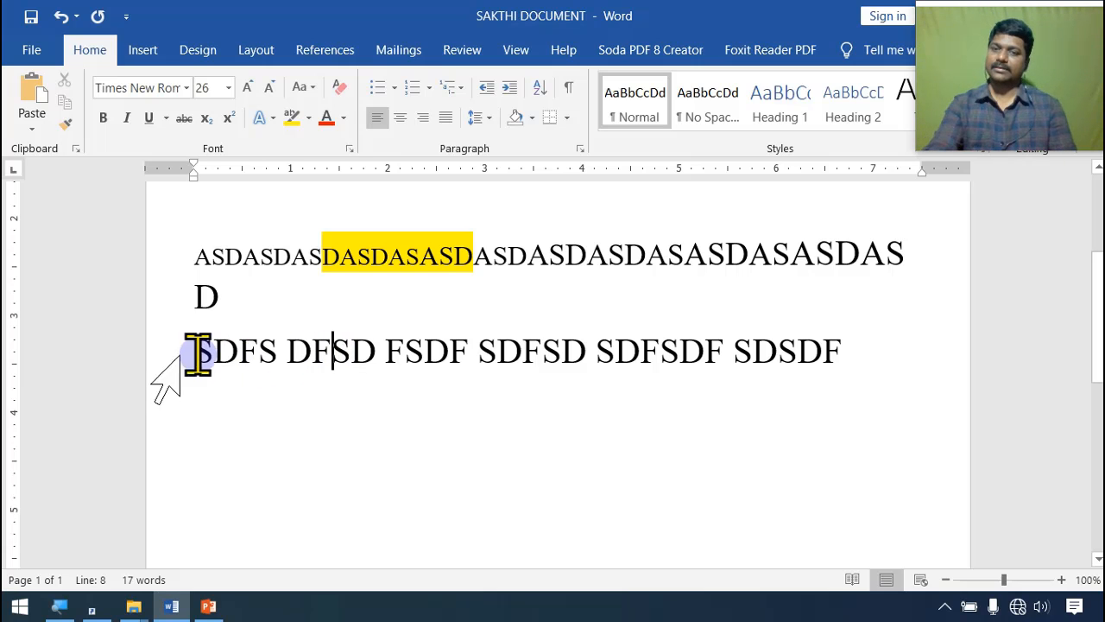
- Make the whole last line, from SDFS to SDSDF, bold, italic and underlined, and deselect it
drag(197, 352, 837, 353)
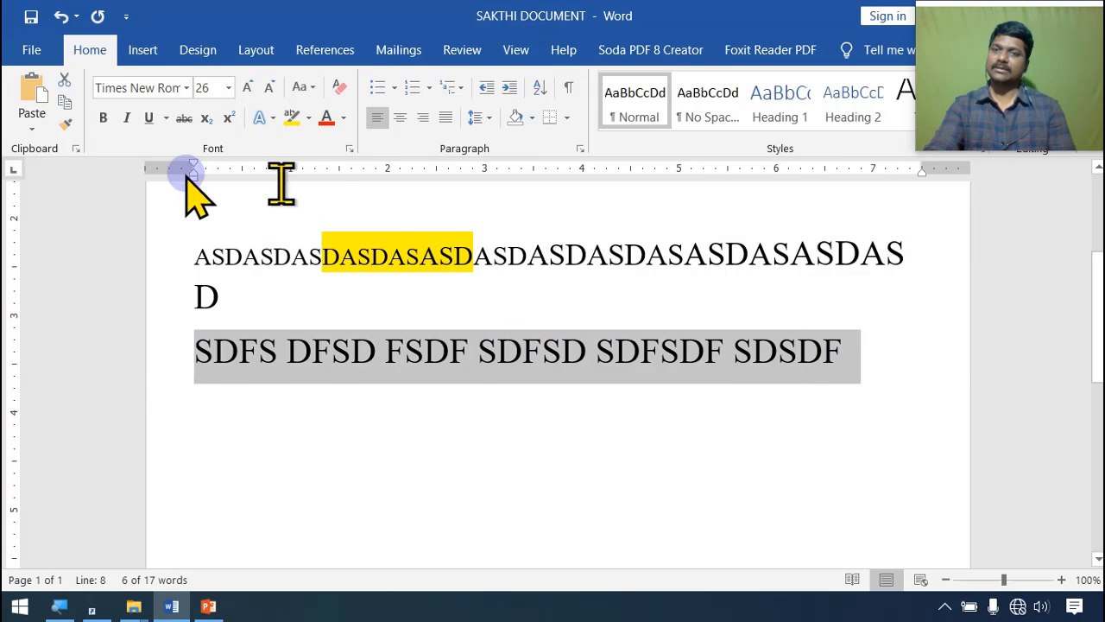
click(102, 118)
click(126, 118)
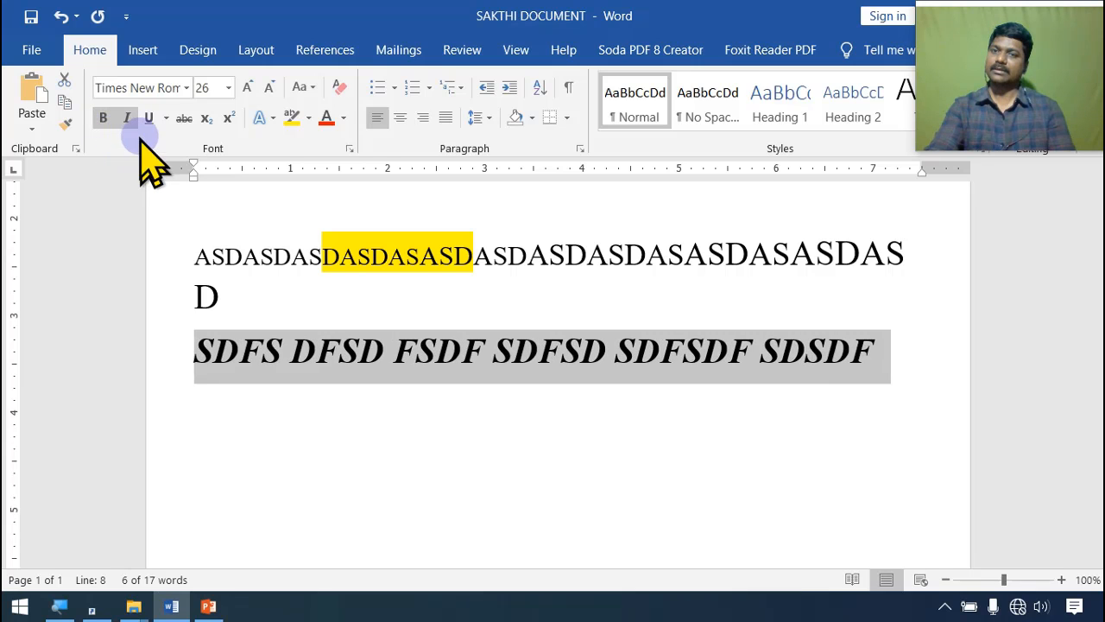
click(148, 117)
click(367, 352)
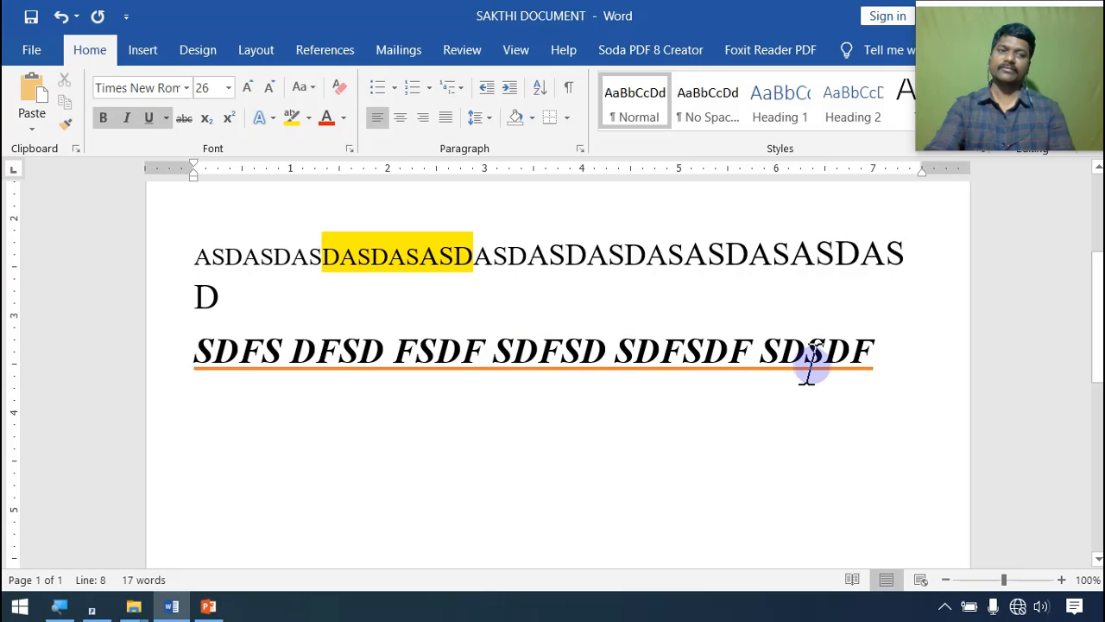
- Select the whole last line from the page margin and clear all its formatting, then deselect it
click(164, 362)
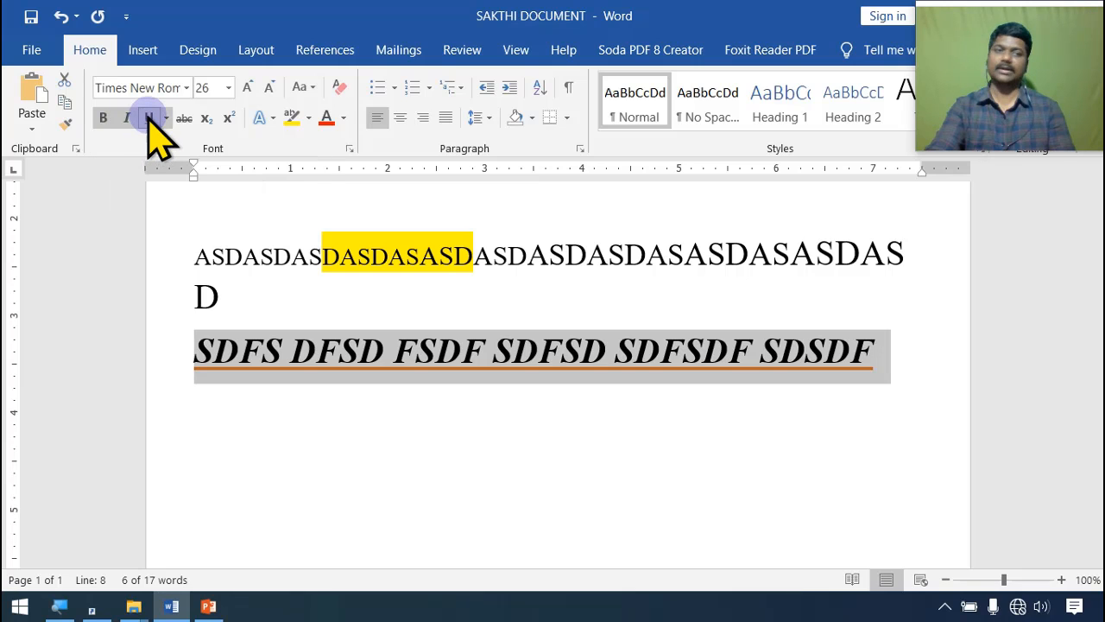
click(340, 86)
click(296, 340)
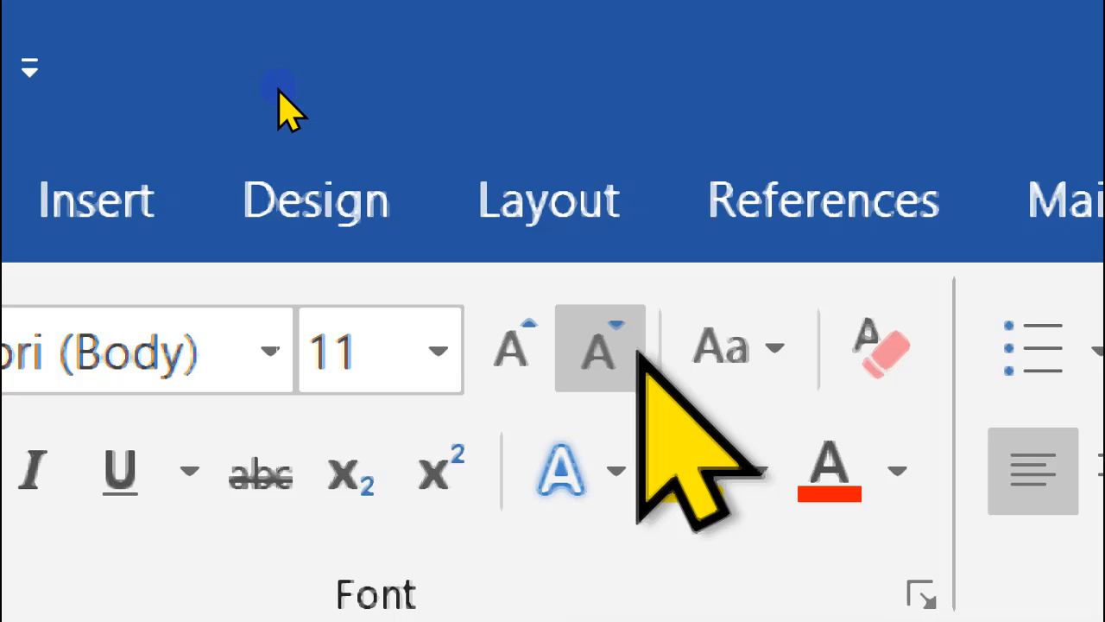
- Open the change case options and the list of underline styles
click(774, 346)
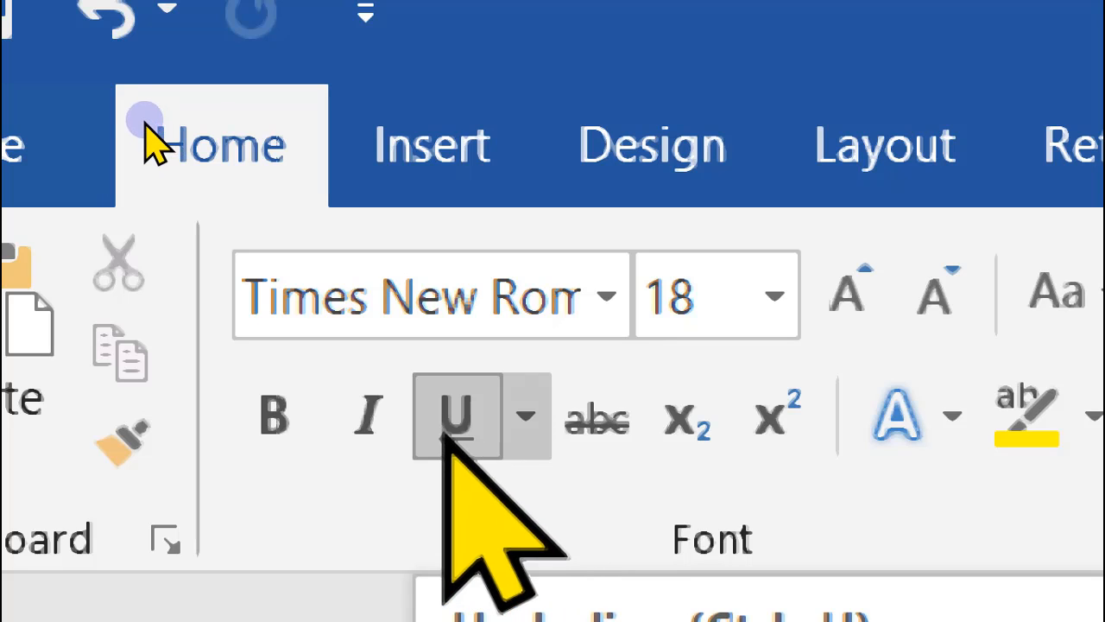
click(471, 441)
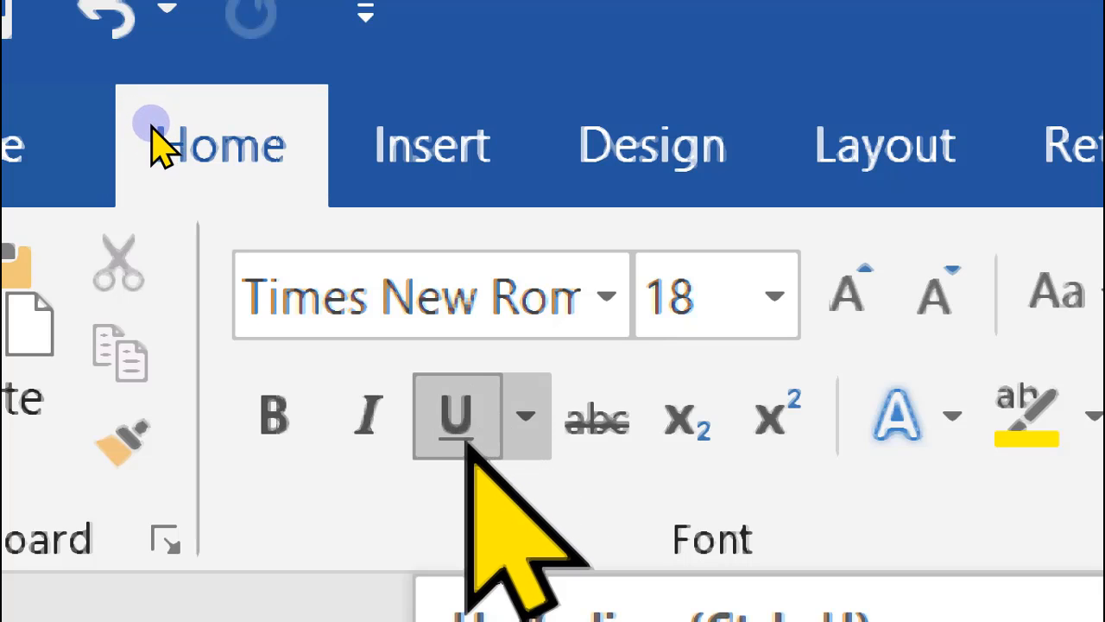
click(527, 413)
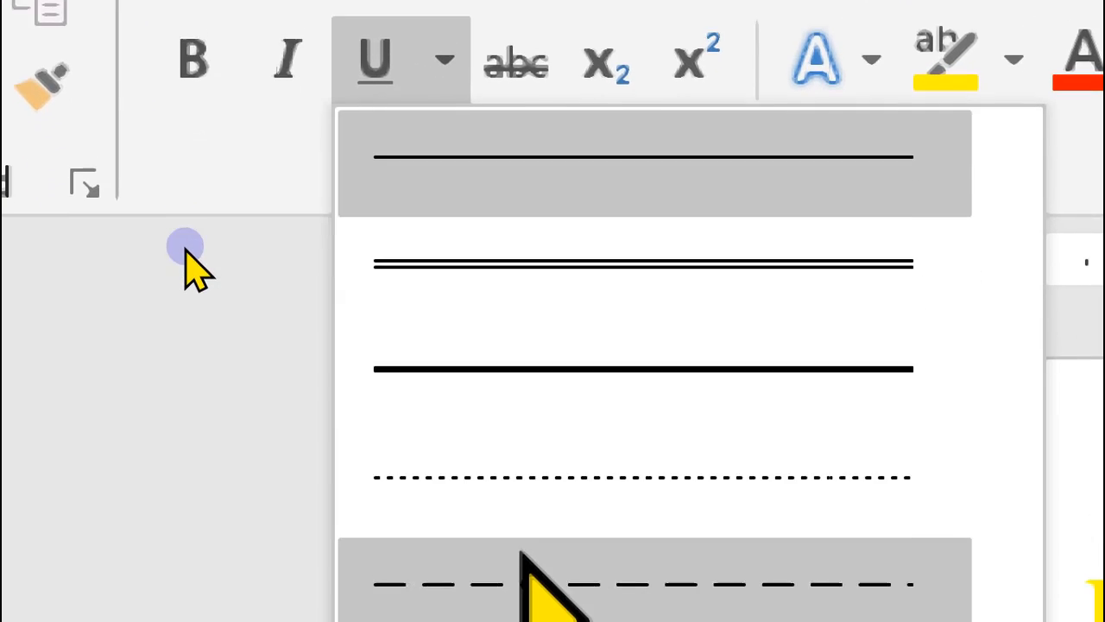